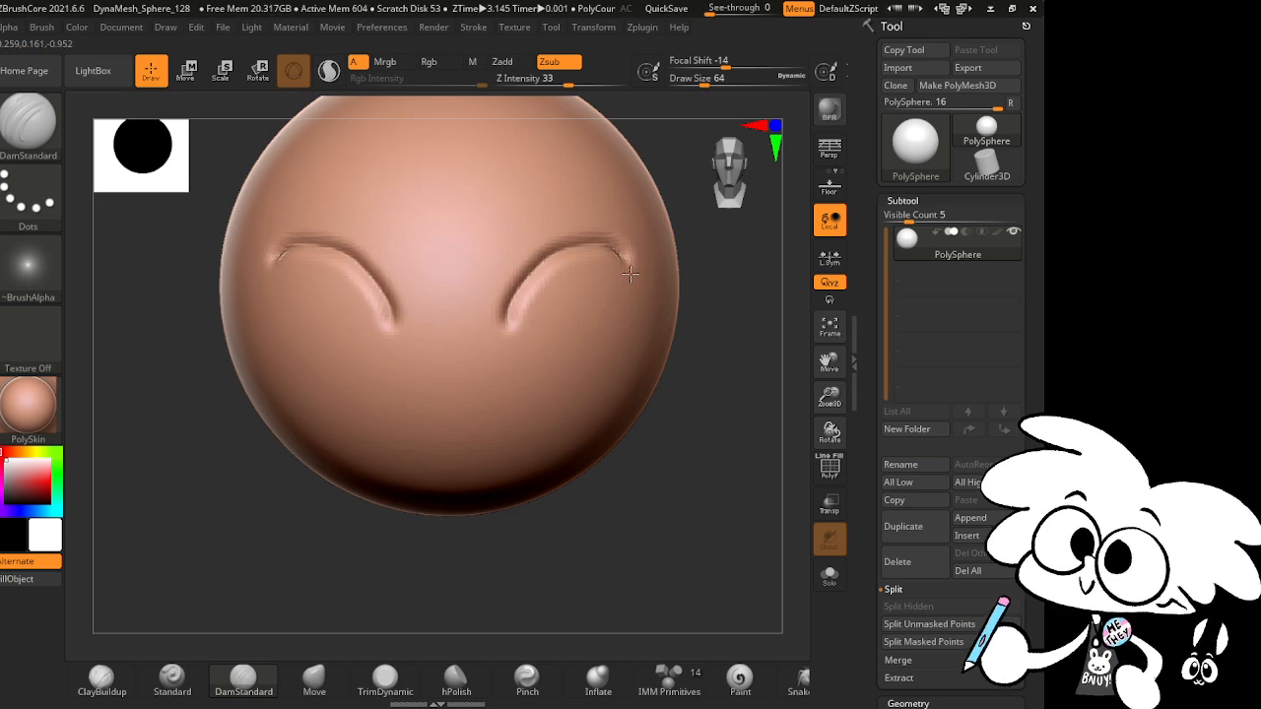
Step: Carve the curved smiling mouth line symmetrically below the eyes with the DamStandard brush
mouse_move(597, 368)
left_mouse_down()
mouse_move(538, 422)
mouse_move(478, 384)
left_mouse_up()
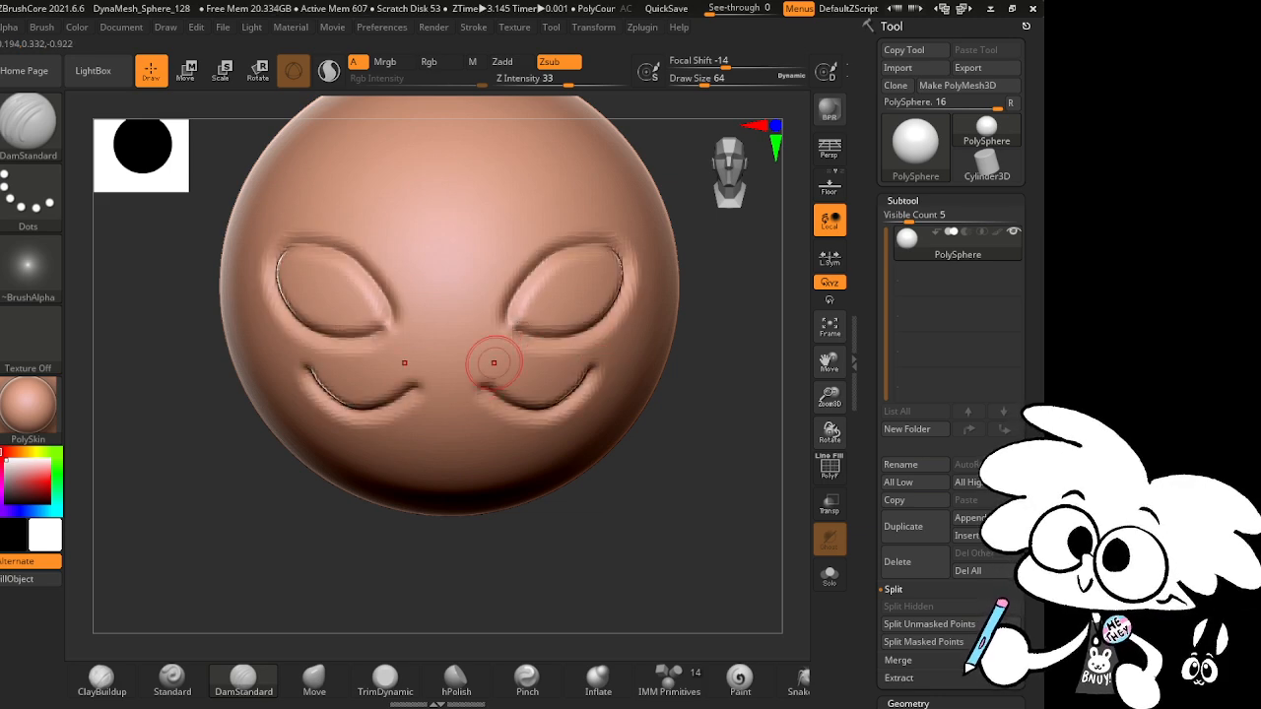
key("ctrl+z")
mouse_move(579, 380)
left_mouse_down()
mouse_move(498, 451)
mouse_move(461, 435)
left_mouse_up()
Step: Smooth around the mouth and build up a small round nose just above it with the ClayBuildup brush
key("b")
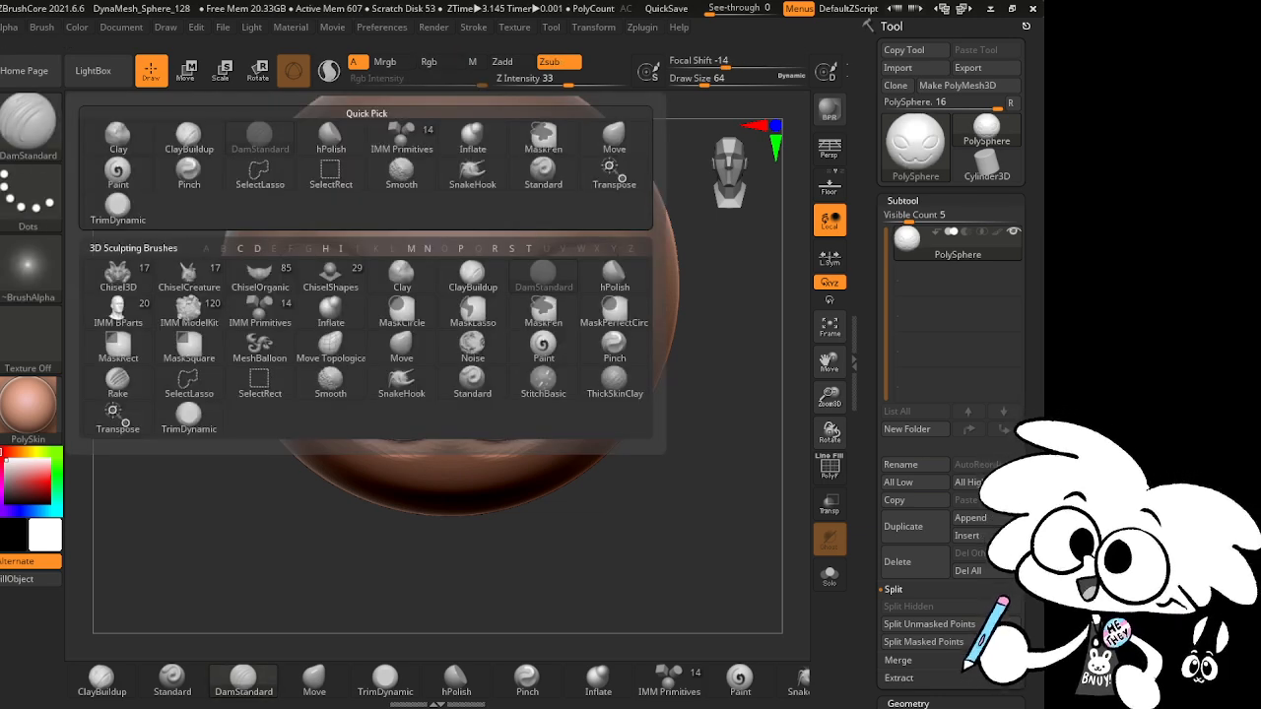
left_click(188, 135)
mouse_move(426, 305)
left_mouse_down()
mouse_move(448, 355)
mouse_move(480, 378)
mouse_move(474, 396)
mouse_move(501, 361)
mouse_move(518, 379)
left_mouse_up()
key("ctrl+z")
mouse_move(473, 379)
left_mouse_down("shift")
mouse_move(449, 357)
mouse_move(394, 404)
mouse_move(429, 416)
mouse_move(382, 396)
left_mouse_up("shift")
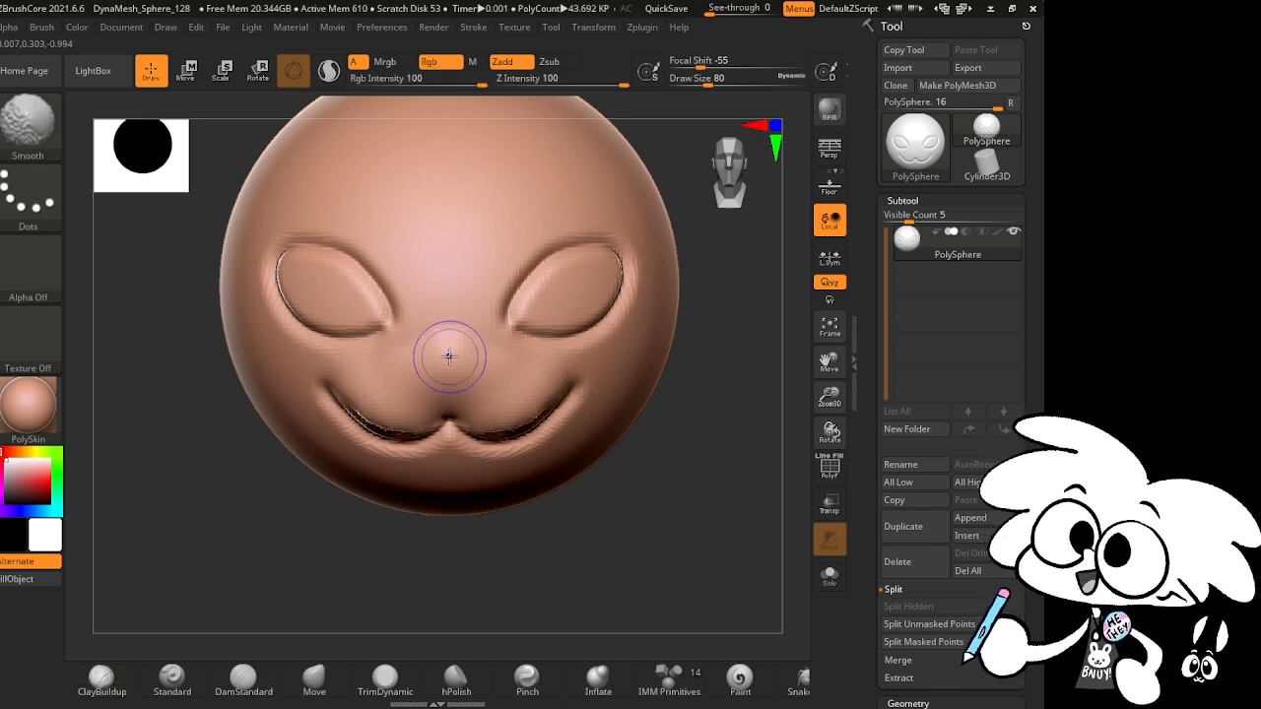
left_click_drag(449, 356, 436, 352)
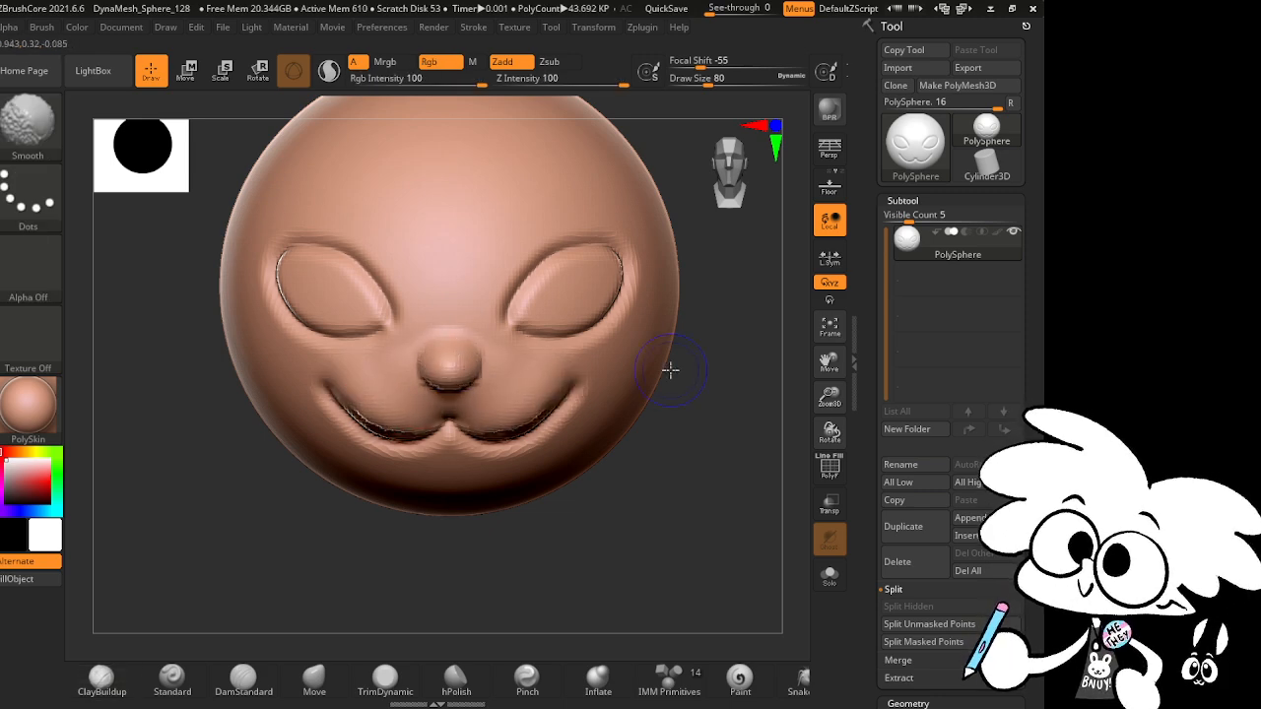
Step: Pull three rounded tufts out of each cheek with the Move brush
left_click(29, 124)
left_click(610, 144)
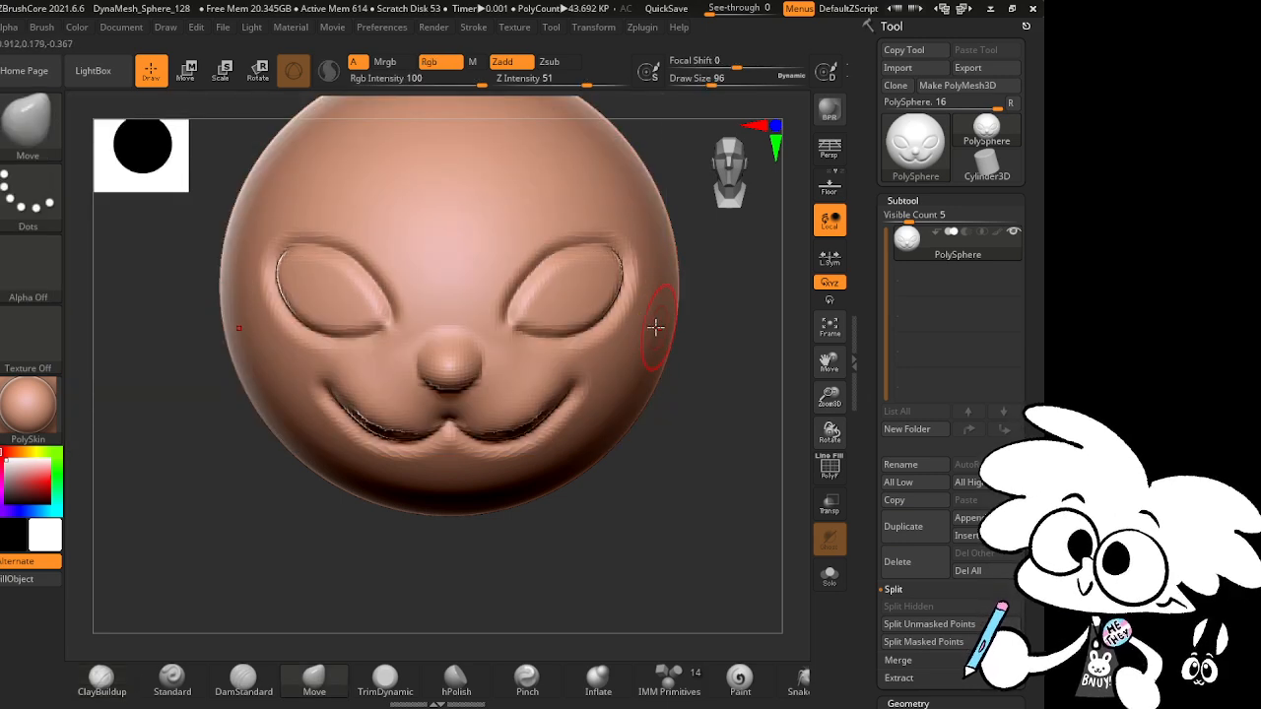
mouse_move(655, 327)
left_mouse_down()
mouse_move(614, 423)
mouse_move(697, 504)
left_mouse_up()
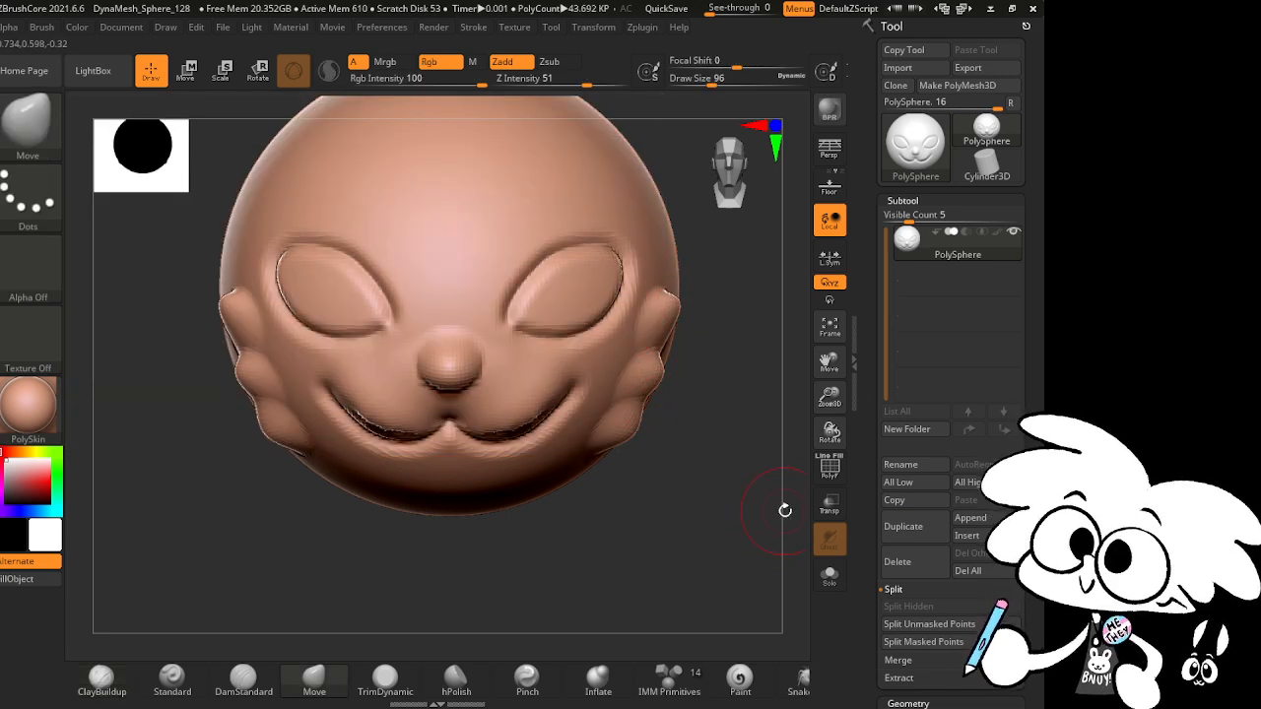
Step: Remesh the head with DynaMesh at resolution 128 and divide it once
left_click_drag(1006, 642, 1007, 235)
left_click(924, 477)
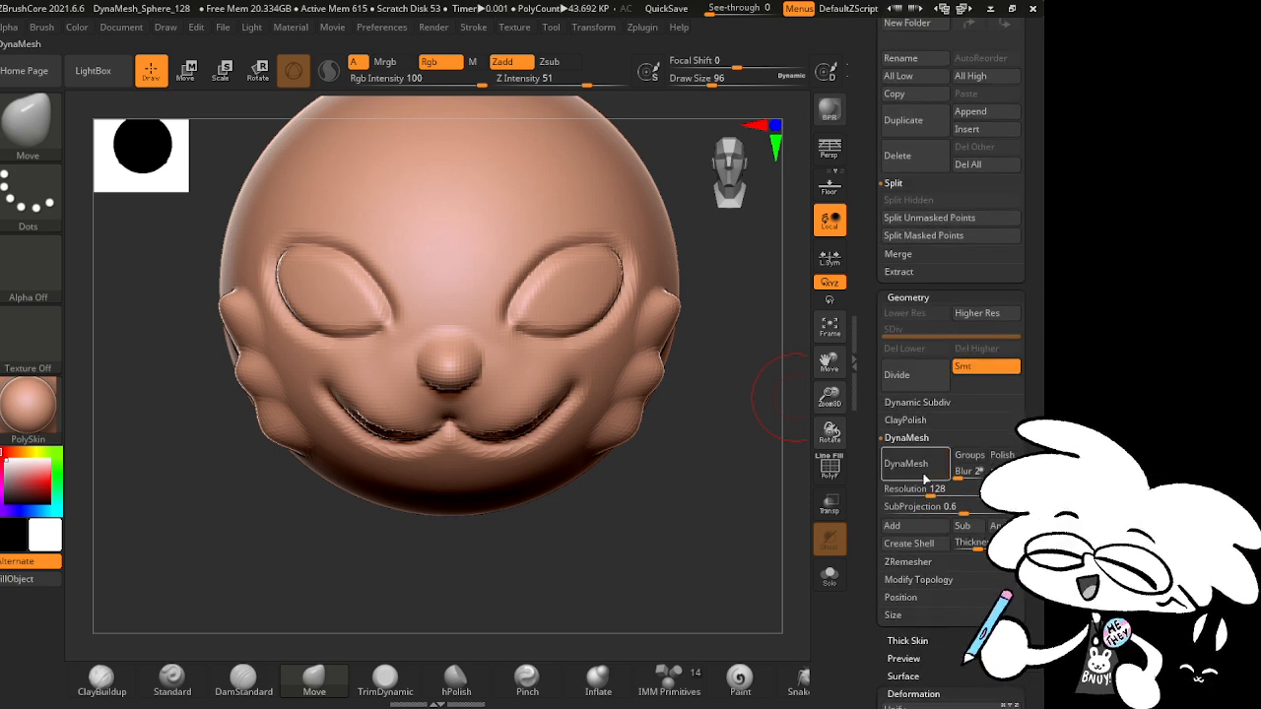
left_click(914, 463)
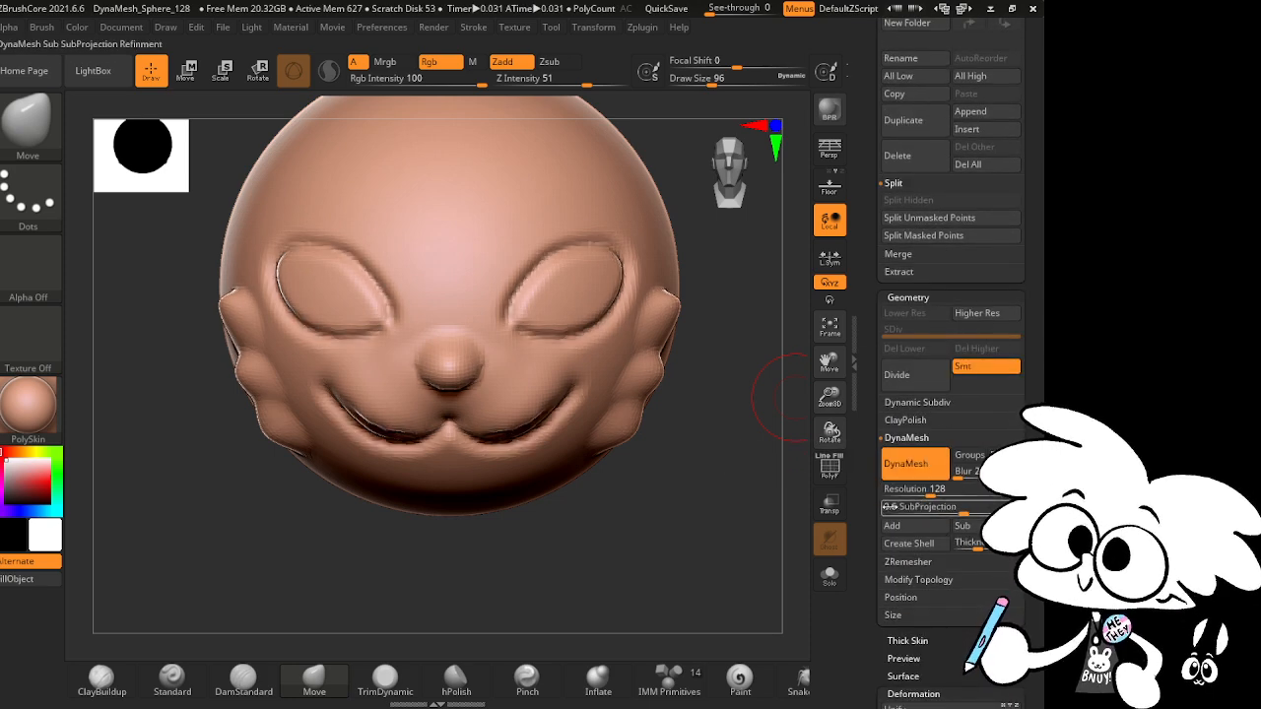
left_click(913, 376)
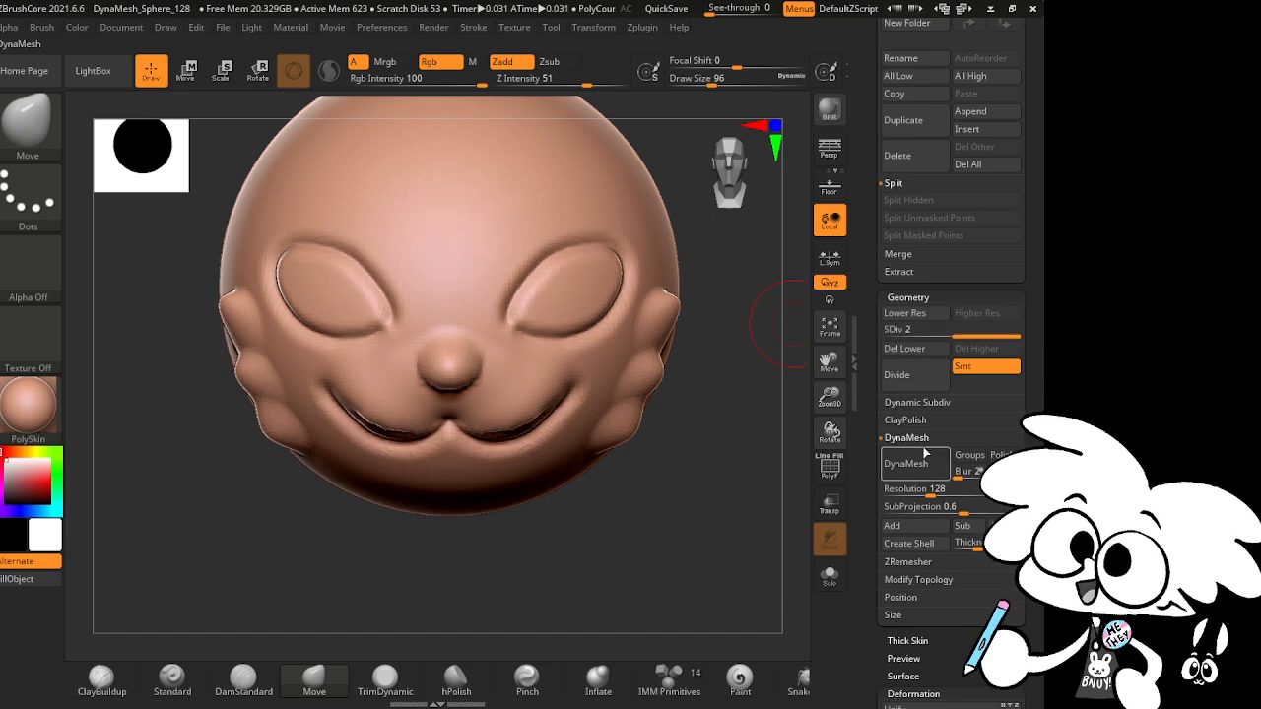
Step: Smooth the jagged edges of the mouth crease
left_click_drag(642, 506, 656, 470)
left_click_drag(551, 392, 530, 377, "shift")
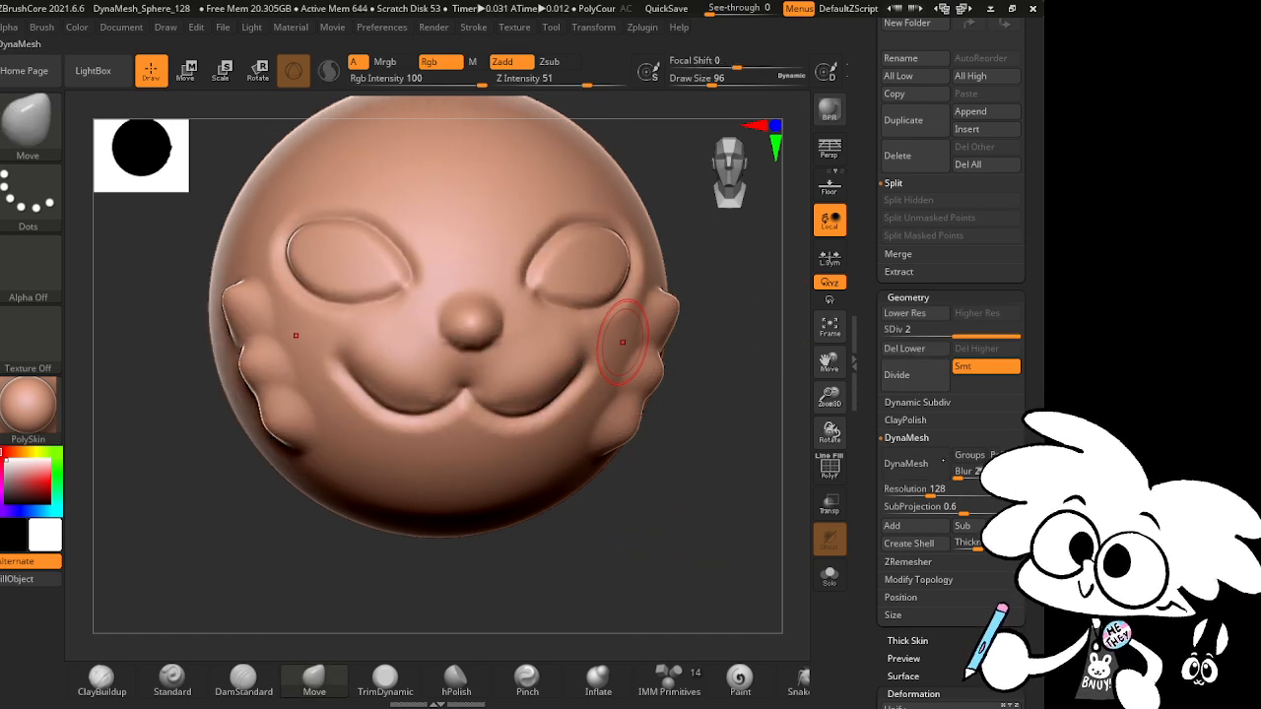
Step: Try remeshing the head with DynaMesh at resolution 304 and at 200, comparing the facial detail, and undo it
left_click_drag(951, 489, 958, 489)
left_click(906, 463)
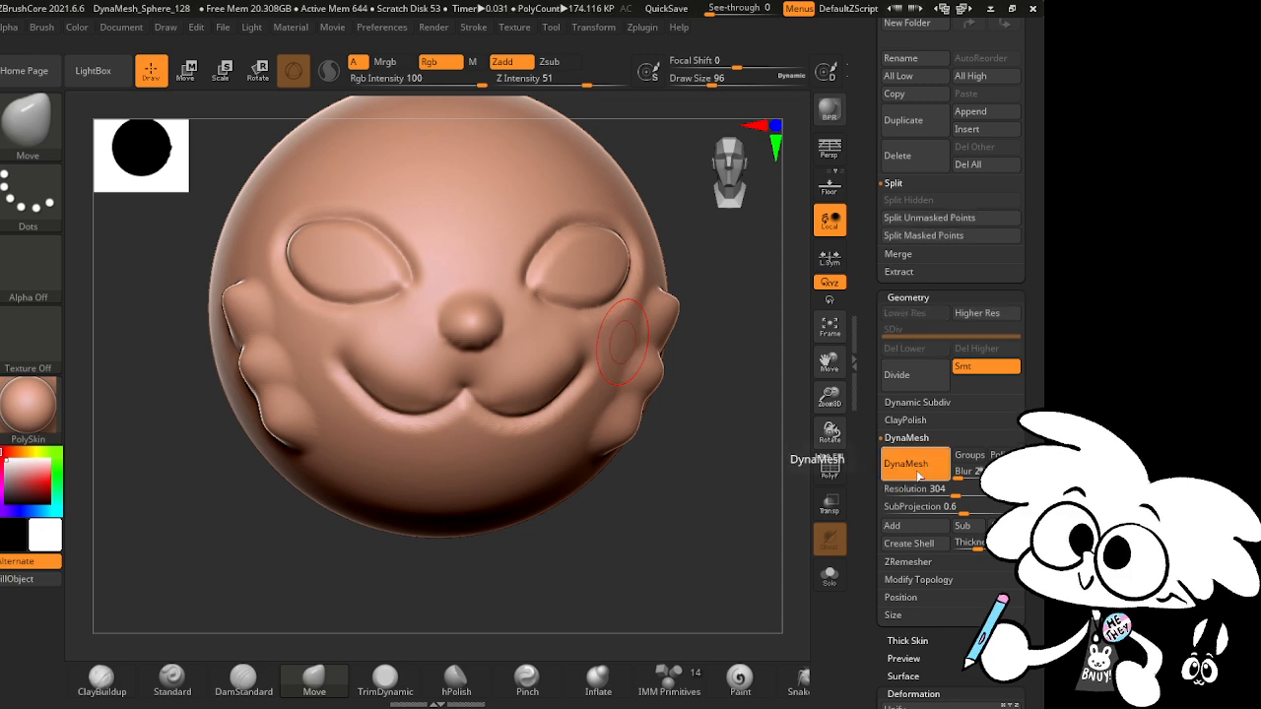
left_click_drag(830, 397, 831, 466)
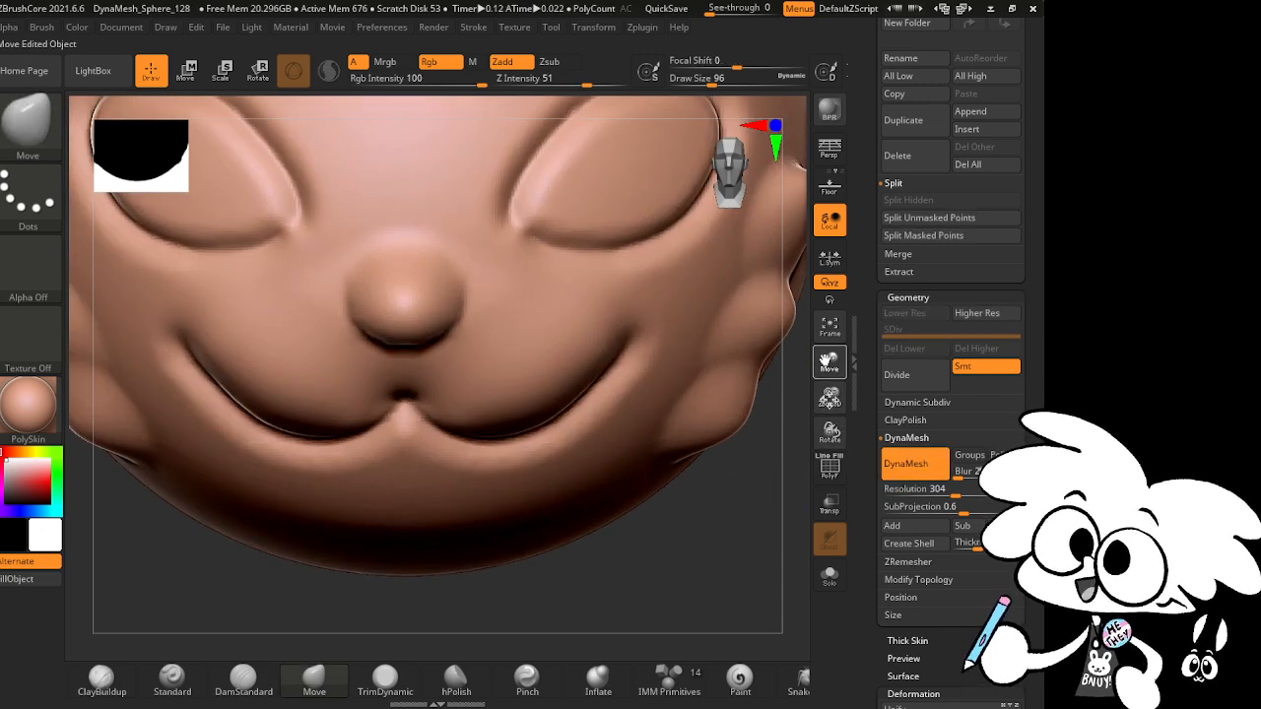
left_click_drag(830, 363, 812, 493)
left_click_drag(830, 397, 829, 497)
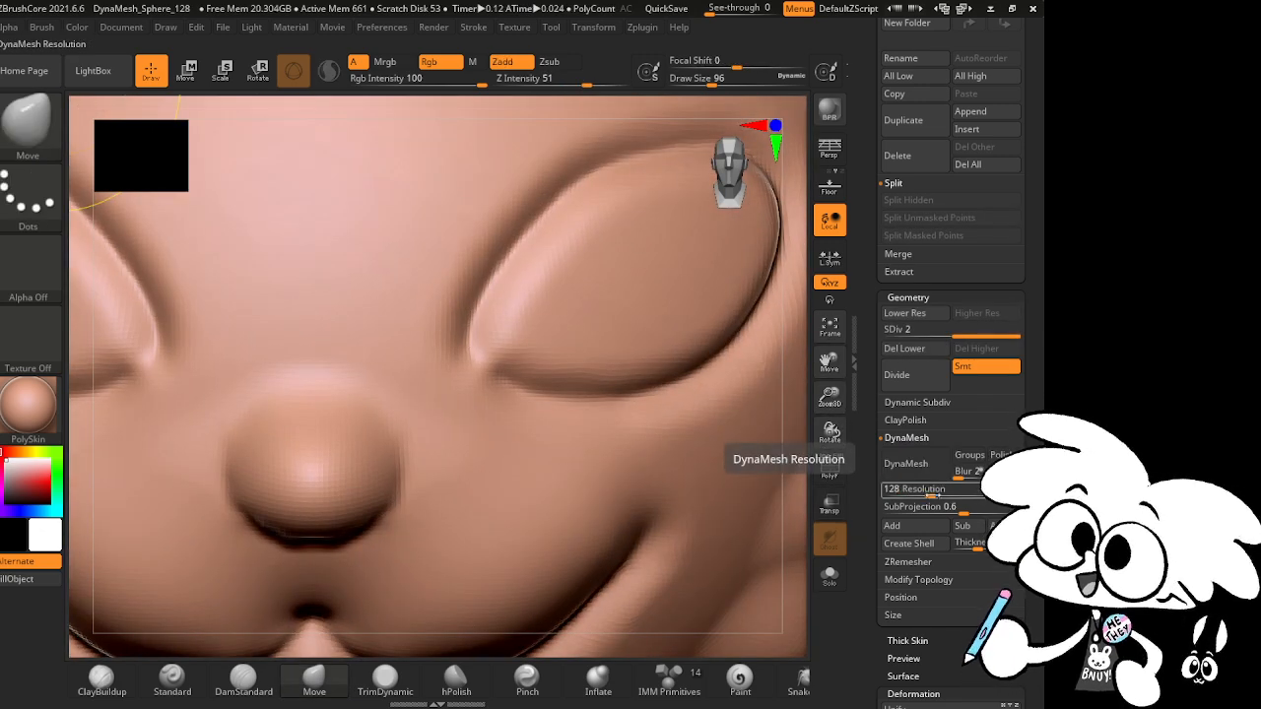
left_click(906, 464)
left_click_drag(908, 493, 936, 494)
key("ctrl+z")
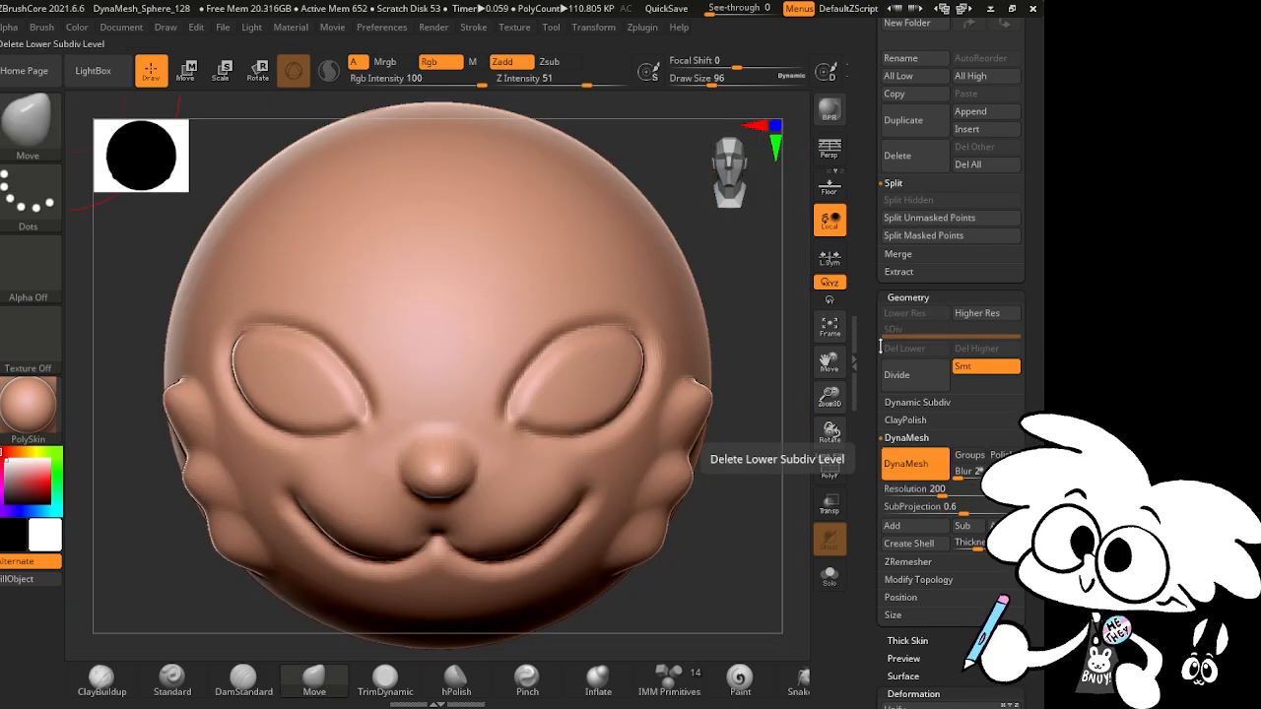
Step: Remesh the head with DynaMesh at resolution 320
left_click_drag(936, 494, 958, 494)
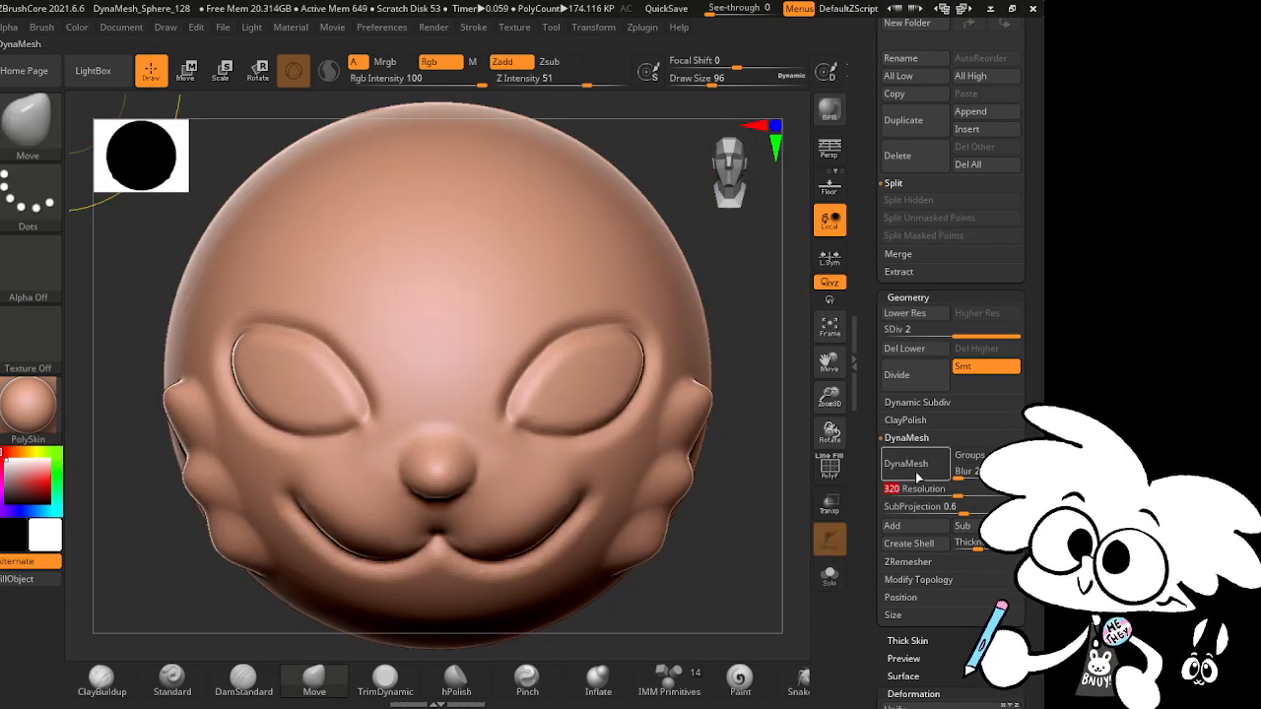
left_click(916, 475)
Step: Mask the back half of the head from the side view and split it into a separate subtool
left_click_drag(772, 542, 675, 484)
left_click(837, 340)
key("ctrl")
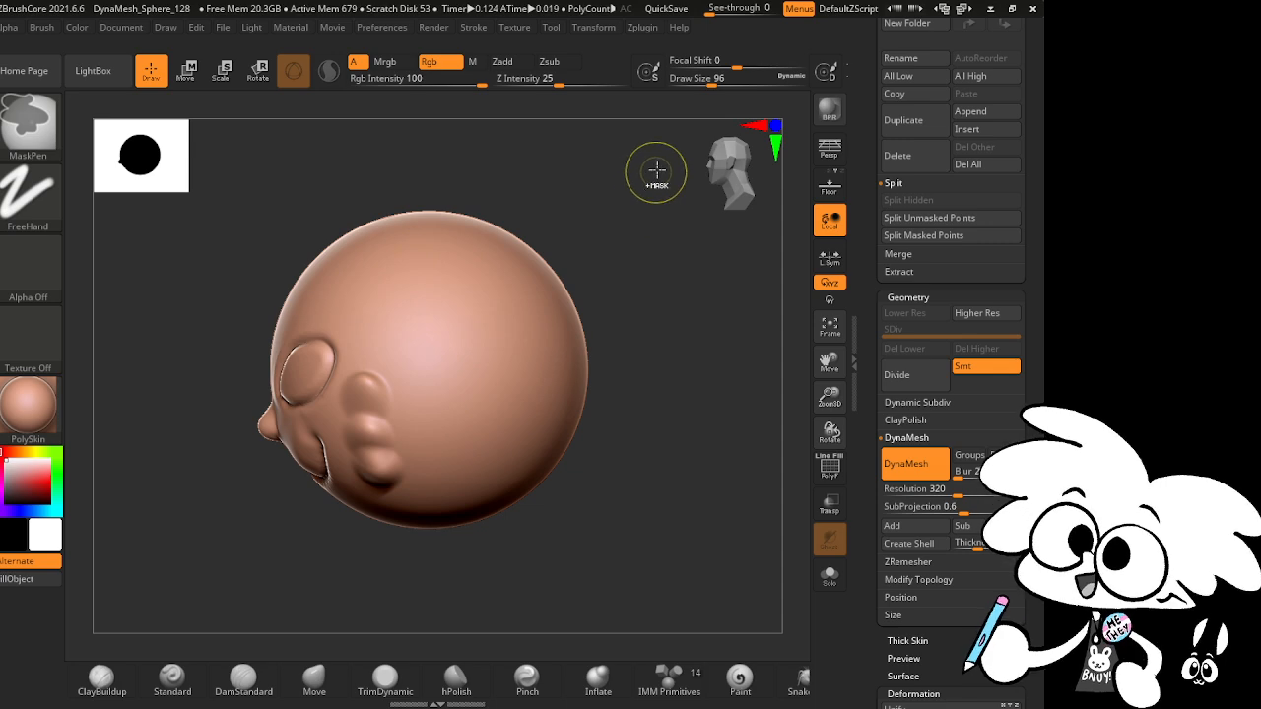
left_click_drag(668, 154, 403, 587, "ctrl")
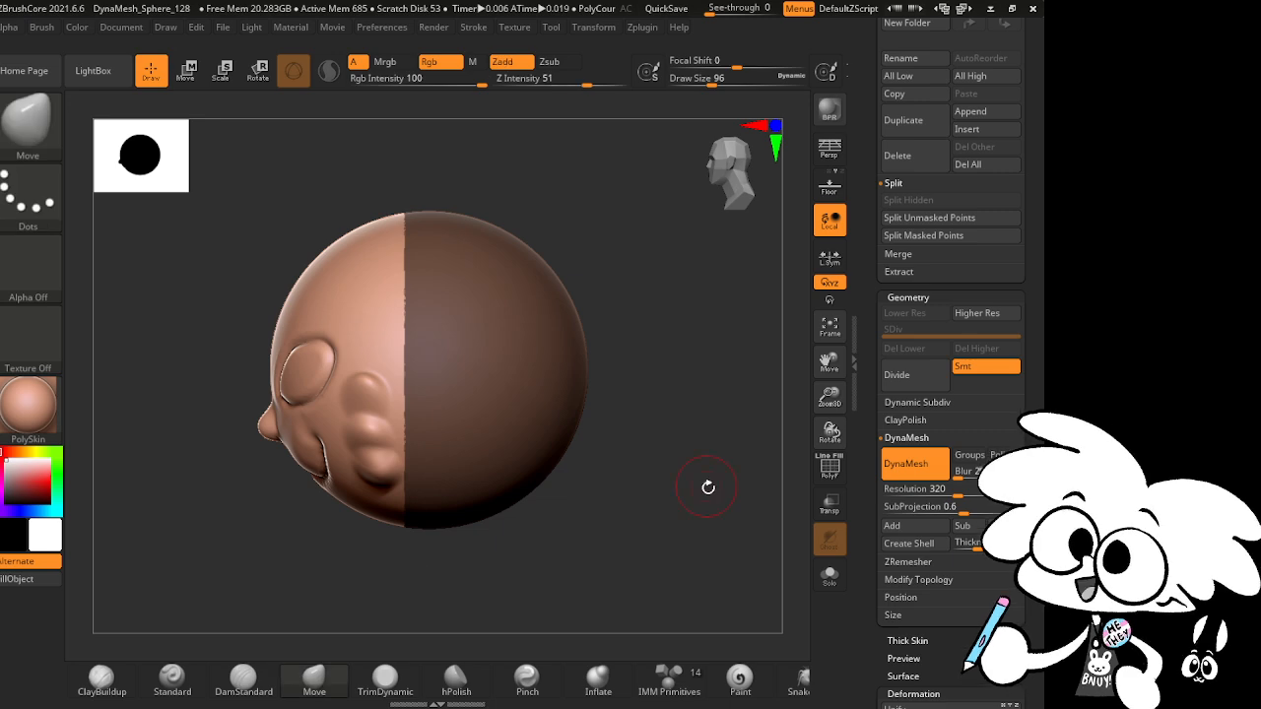
mouse_move(706, 487)
left_mouse_down("shift")
mouse_move(799, 484)
mouse_move(736, 543)
mouse_move(701, 447)
mouse_move(746, 507)
mouse_move(779, 493)
left_mouse_up("shift")
left_click(936, 237)
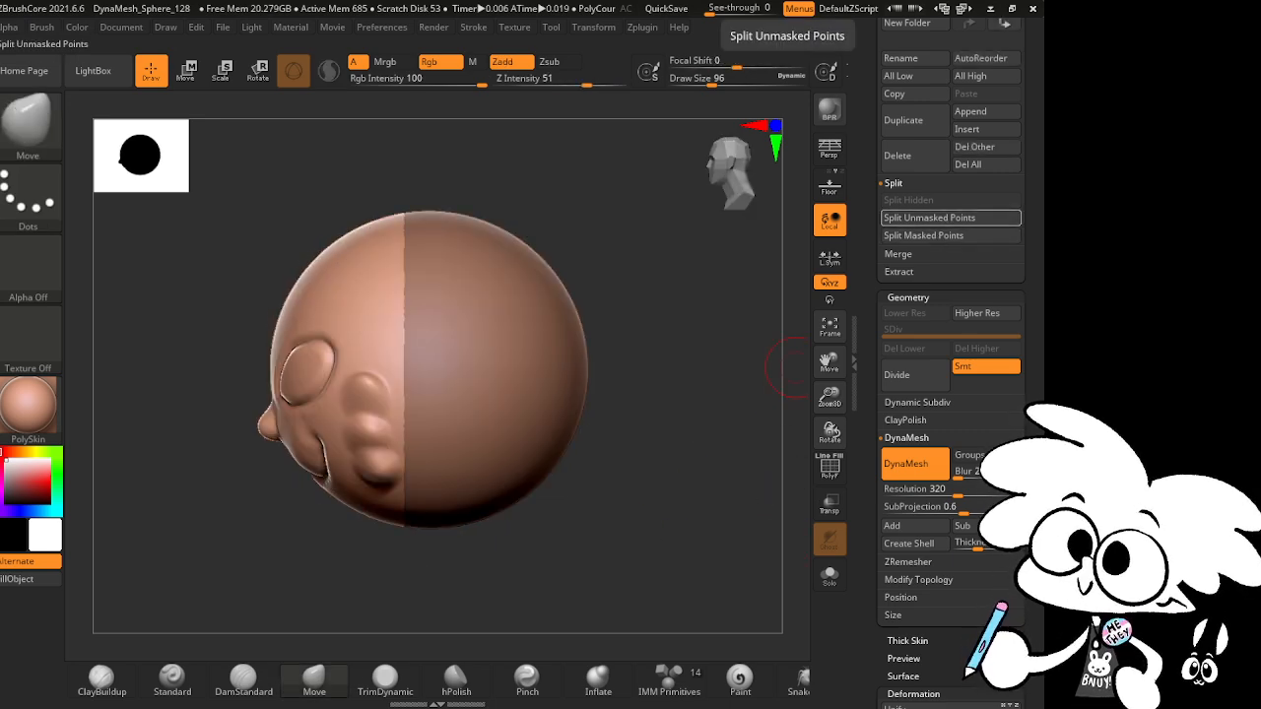
Step: Delete the subtool holding the back half of the head, skipping the confirmation note until the next restart
scroll(1007, 277, "up", 5)
mouse_move(1020, 267)
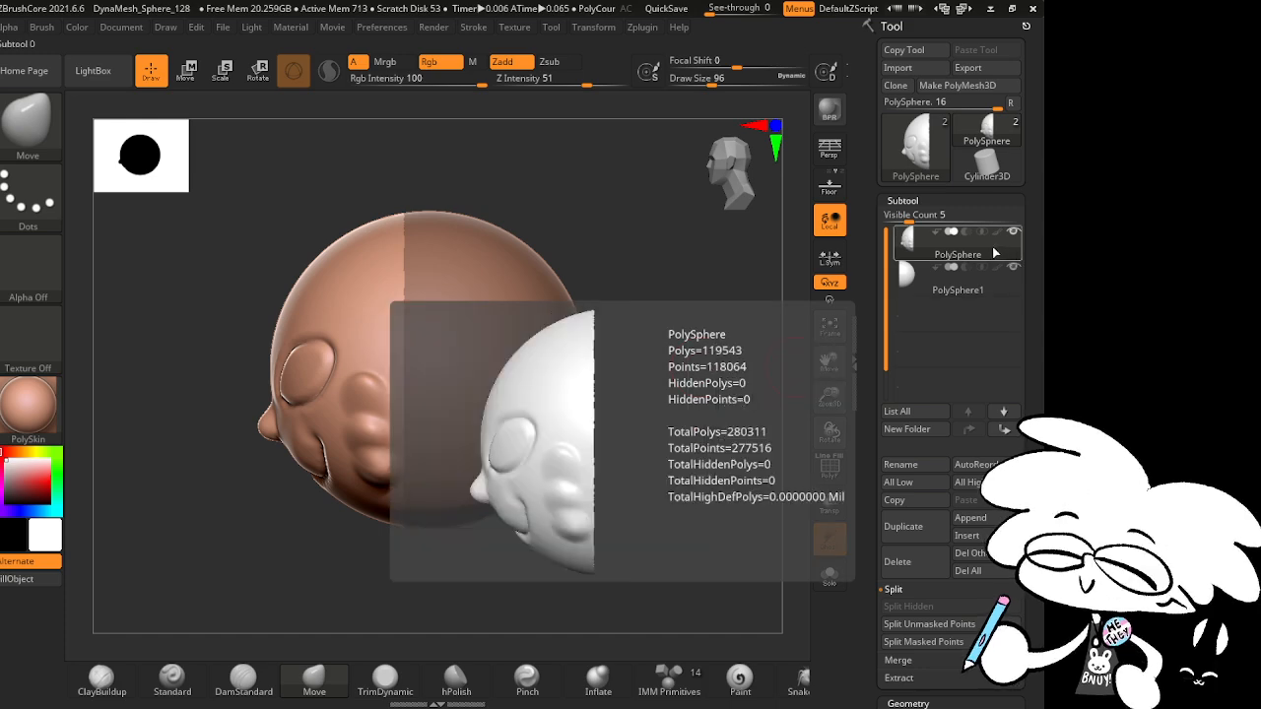
left_click(990, 285)
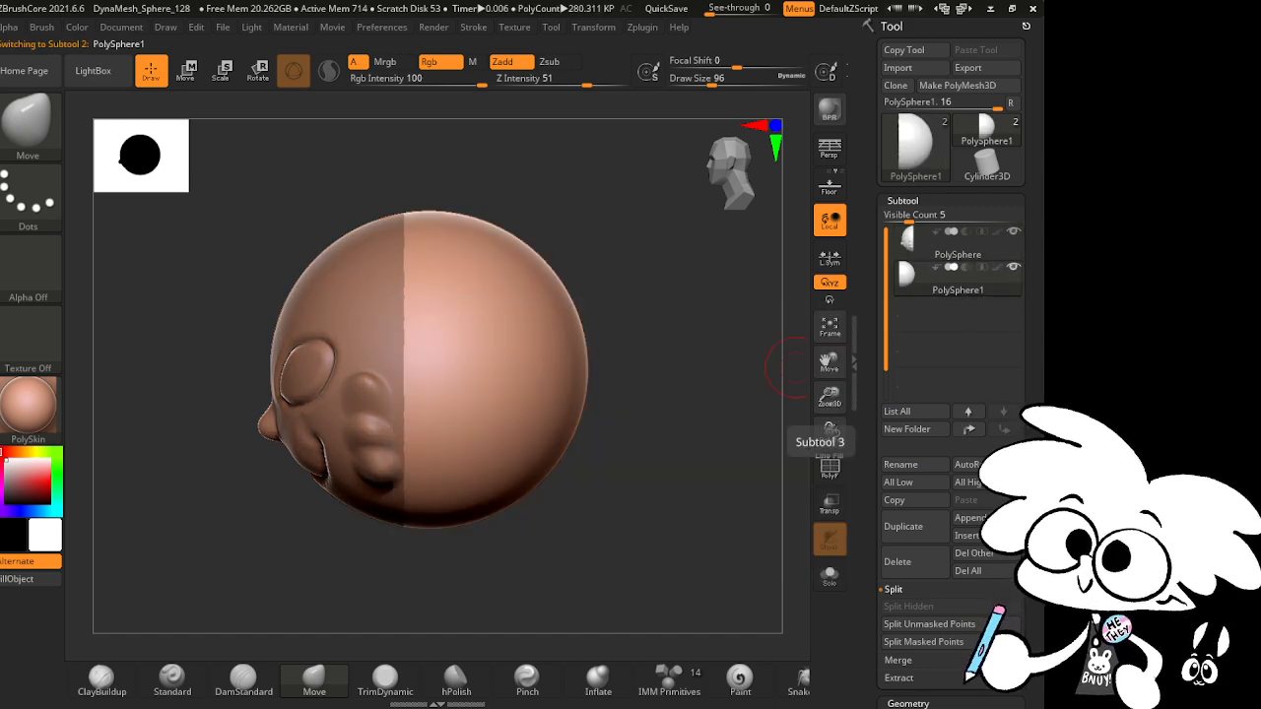
left_click(897, 562)
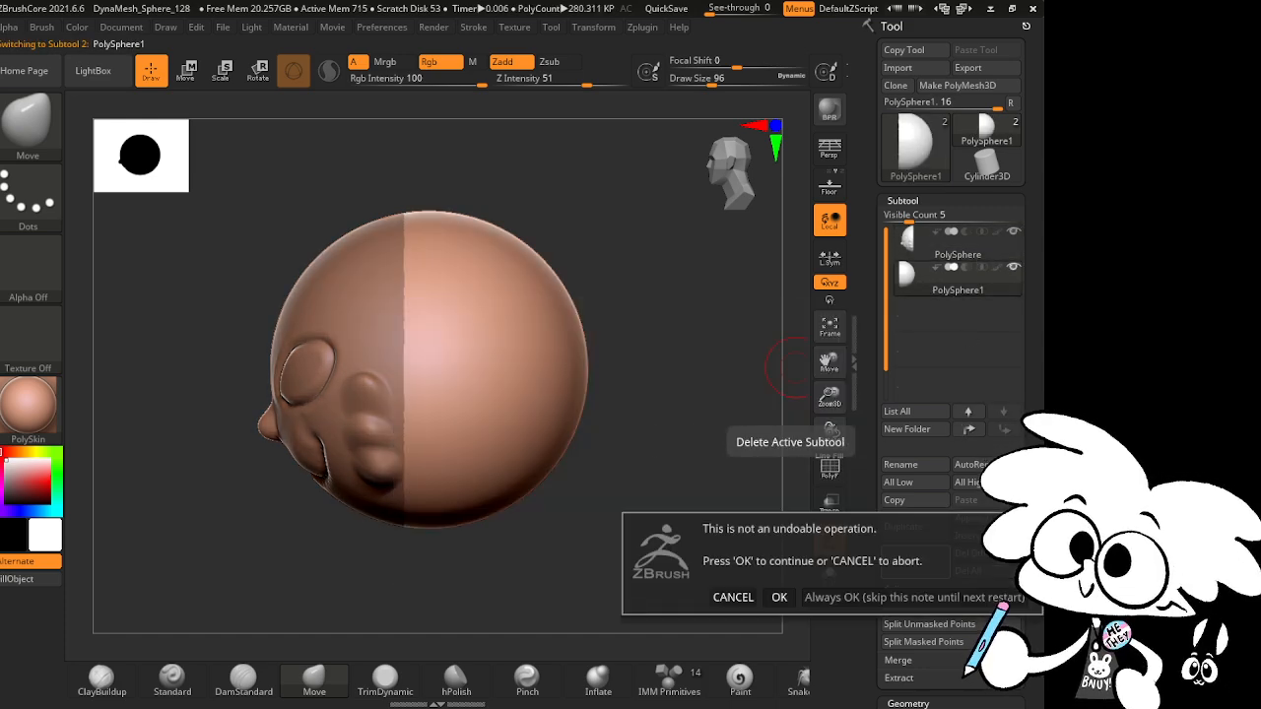
left_click(861, 596)
Step: Remesh the remaining face half with DynaMesh at resolution 320 to close its open back
mouse_move(757, 510)
left_mouse_down("shift")
mouse_move(679, 509)
mouse_move(749, 532)
mouse_move(692, 534)
mouse_move(816, 538)
mouse_move(720, 527)
left_mouse_up("shift")
scroll(932, 404, "down", 5)
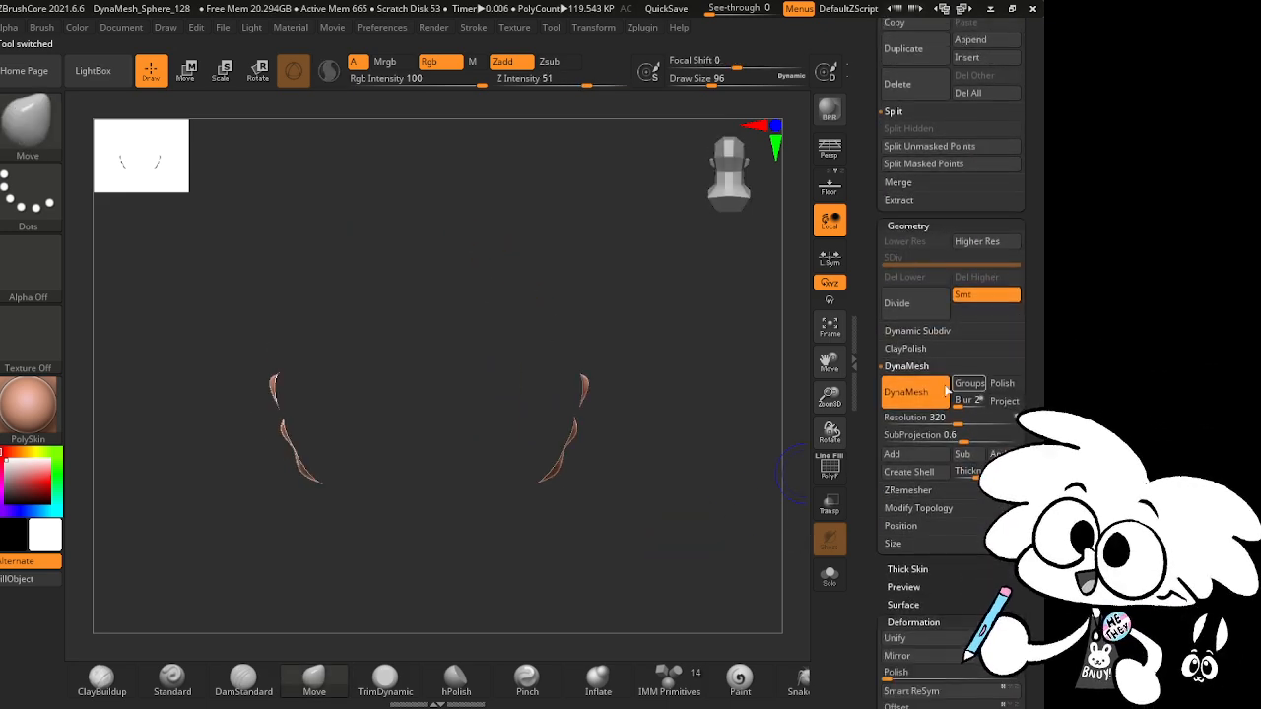
left_click(935, 401)
left_click_drag(676, 512, 788, 520)
left_click_drag(732, 432, 794, 419, "shift")
Step: Append a cylinder as a new subtool and make it the active one
left_click_drag(1028, 300, 1028, 572)
left_click_drag(741, 560, 841, 553)
left_click_drag(638, 443, 622, 450, "shift")
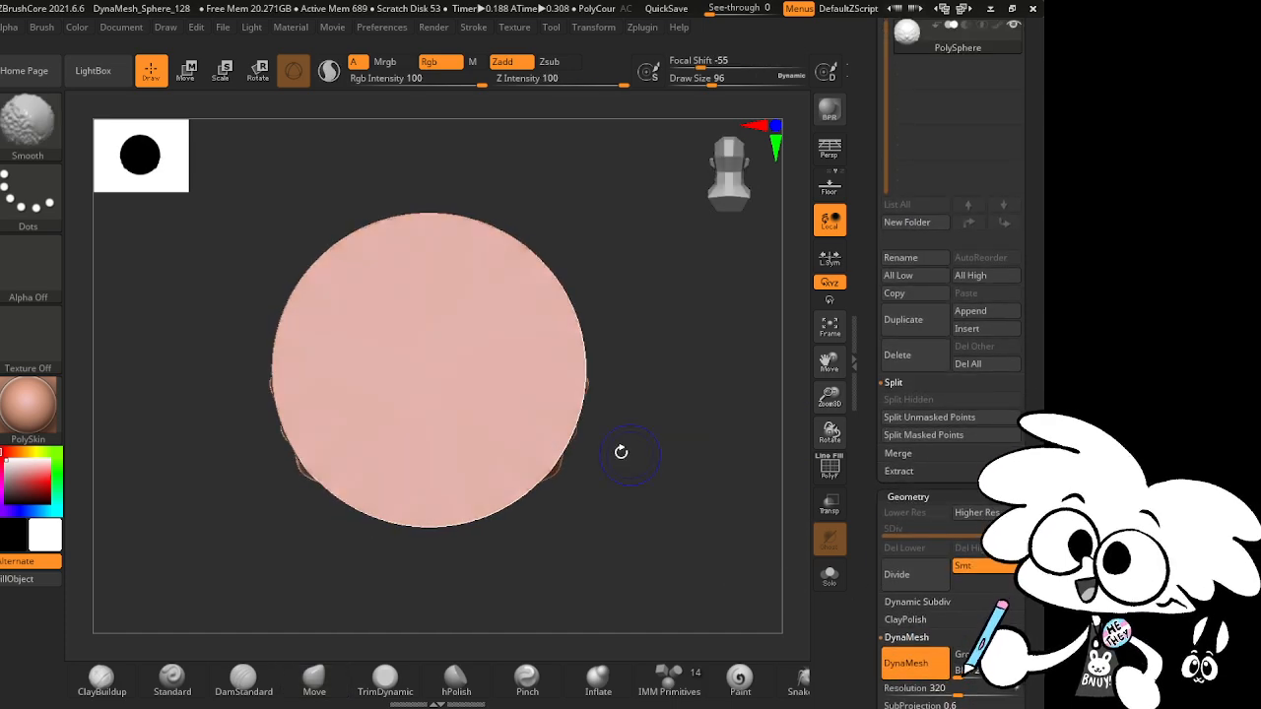
left_click(980, 313)
left_click(718, 344)
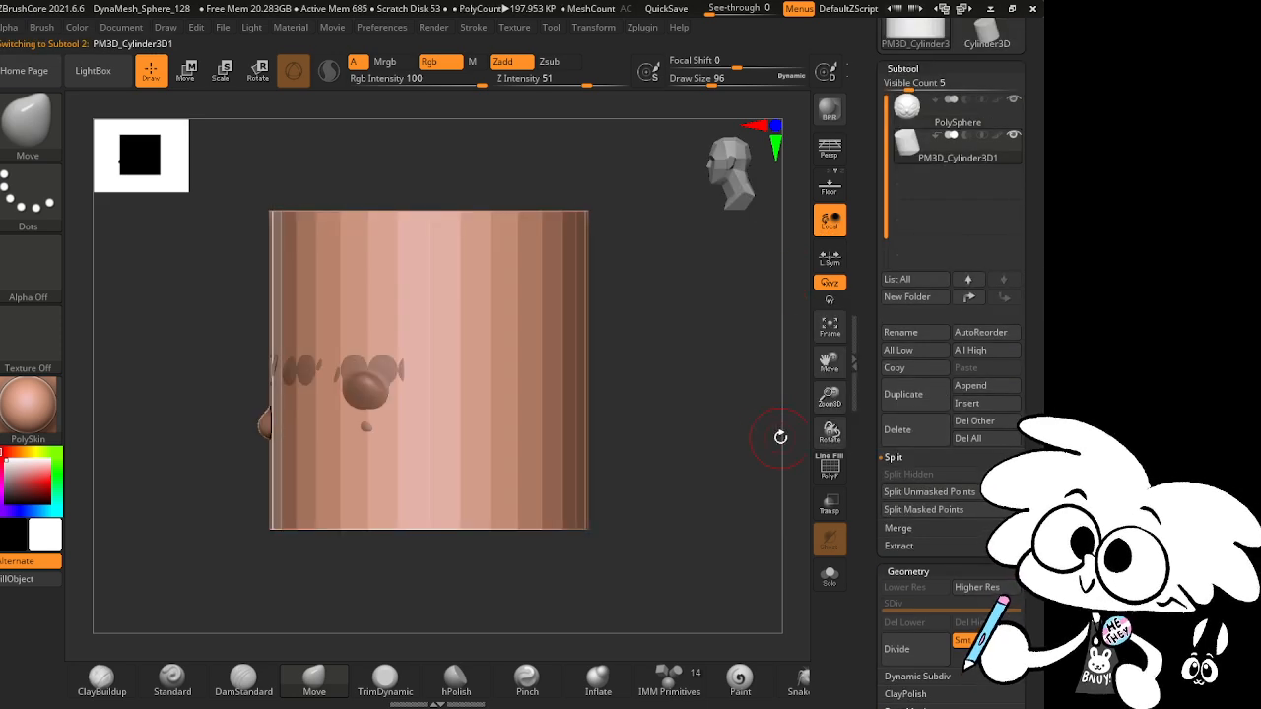
Step: Rotate the cylinder by -90 degrees and move it out behind the face half
key("e")
mouse_move(473, 321)
left_mouse_down()
mouse_move(509, 332)
mouse_move(526, 449)
left_mouse_up()
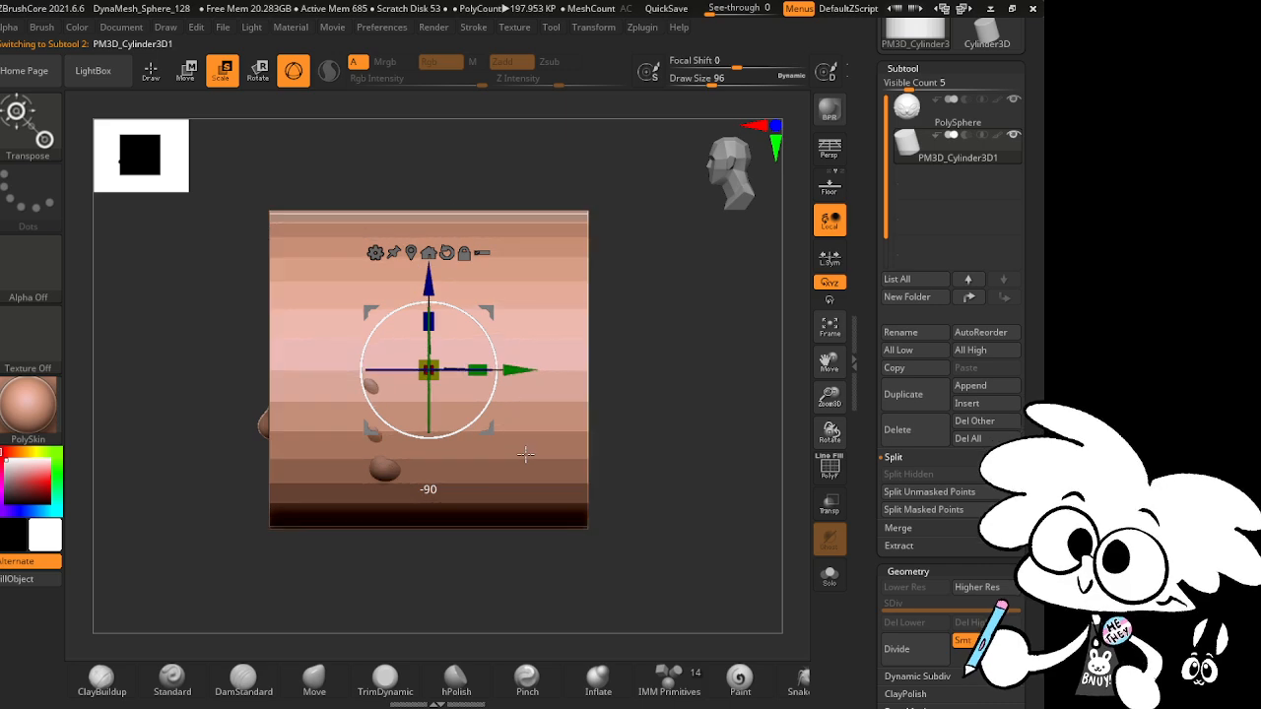
left_click_drag(522, 366, 682, 381)
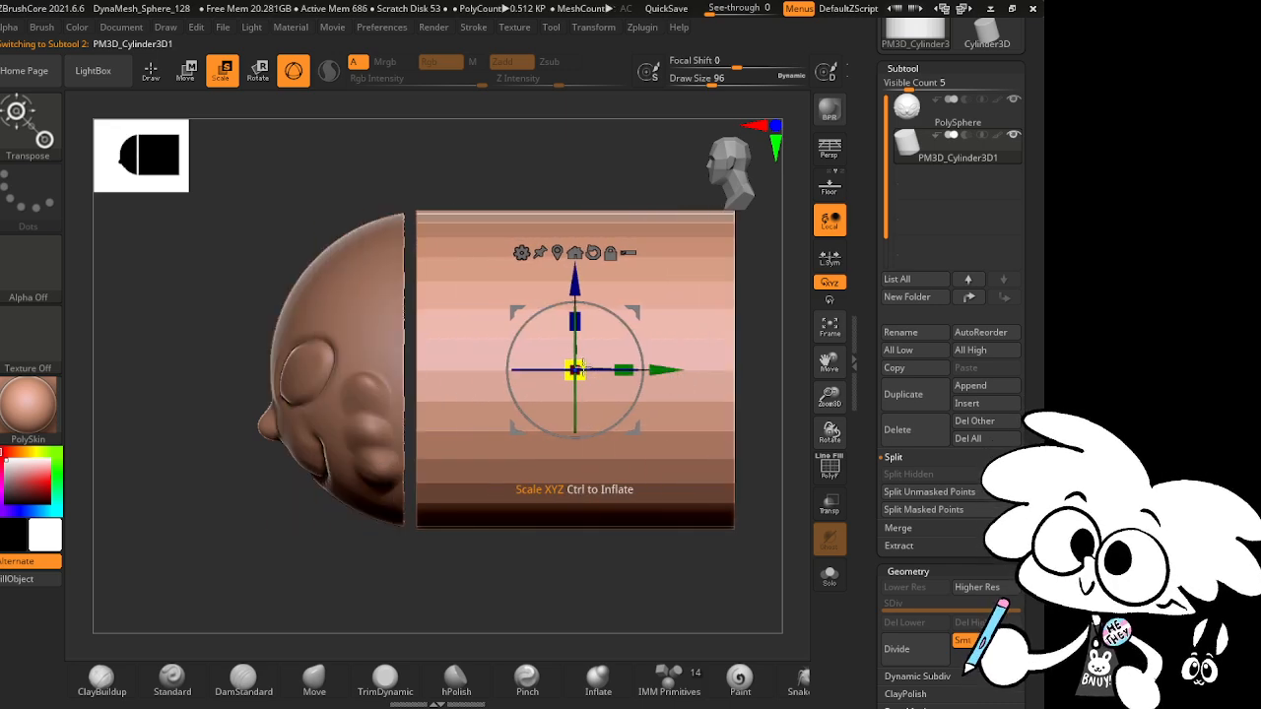
Step: Scale the cylinder slightly narrower than the face half, then move it flush against the flat back
left_click_drag(580, 373, 575, 387)
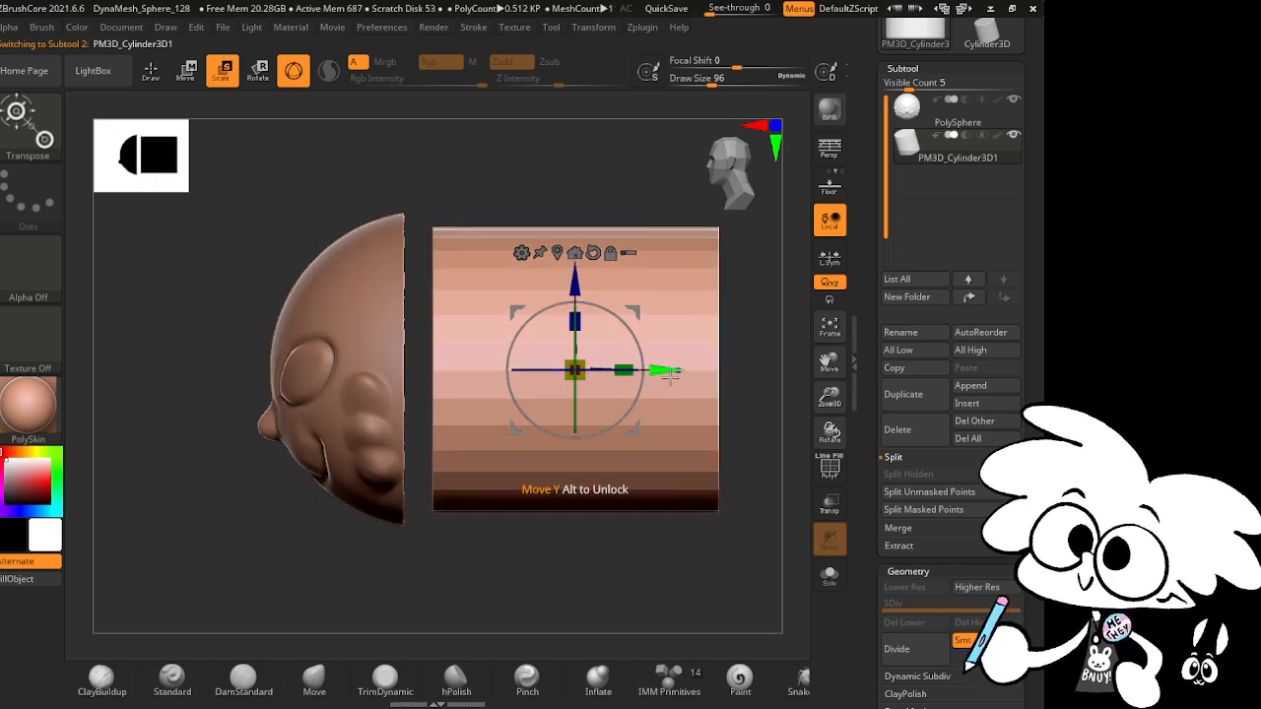
left_click_drag(671, 375, 630, 386)
left_click_drag(747, 412, 675, 475)
left_click_drag(544, 362, 546, 354)
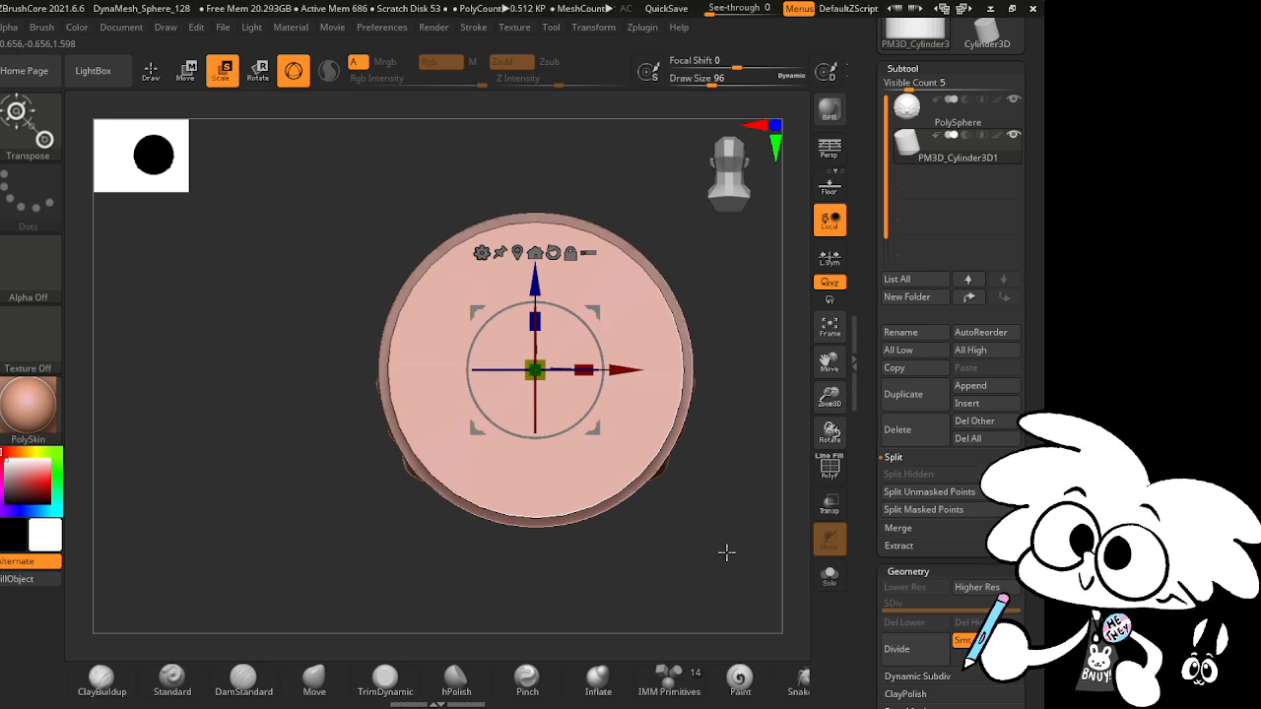
left_click_drag(726, 552, 814, 550, "shift")
Step: Divide the cylinder to subdivision level 3 and remesh it with DynaMesh at resolution 248
scroll(1003, 425, "down", 5)
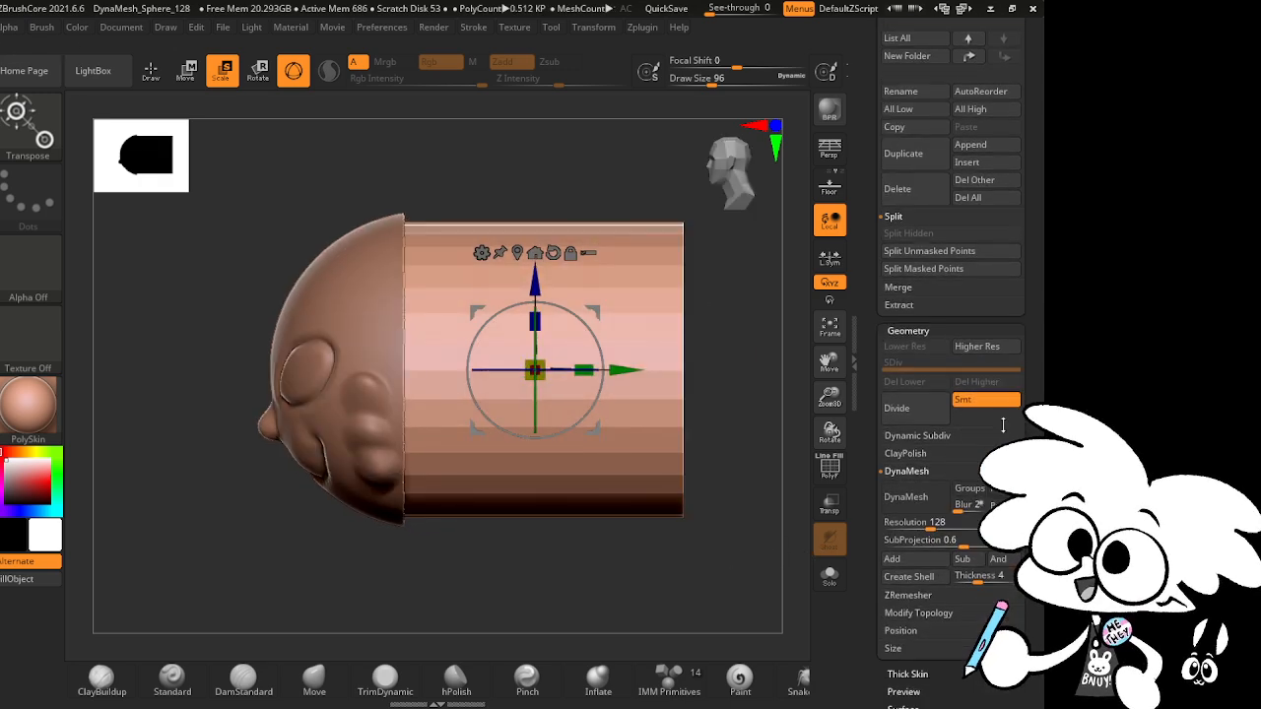
left_click(924, 410)
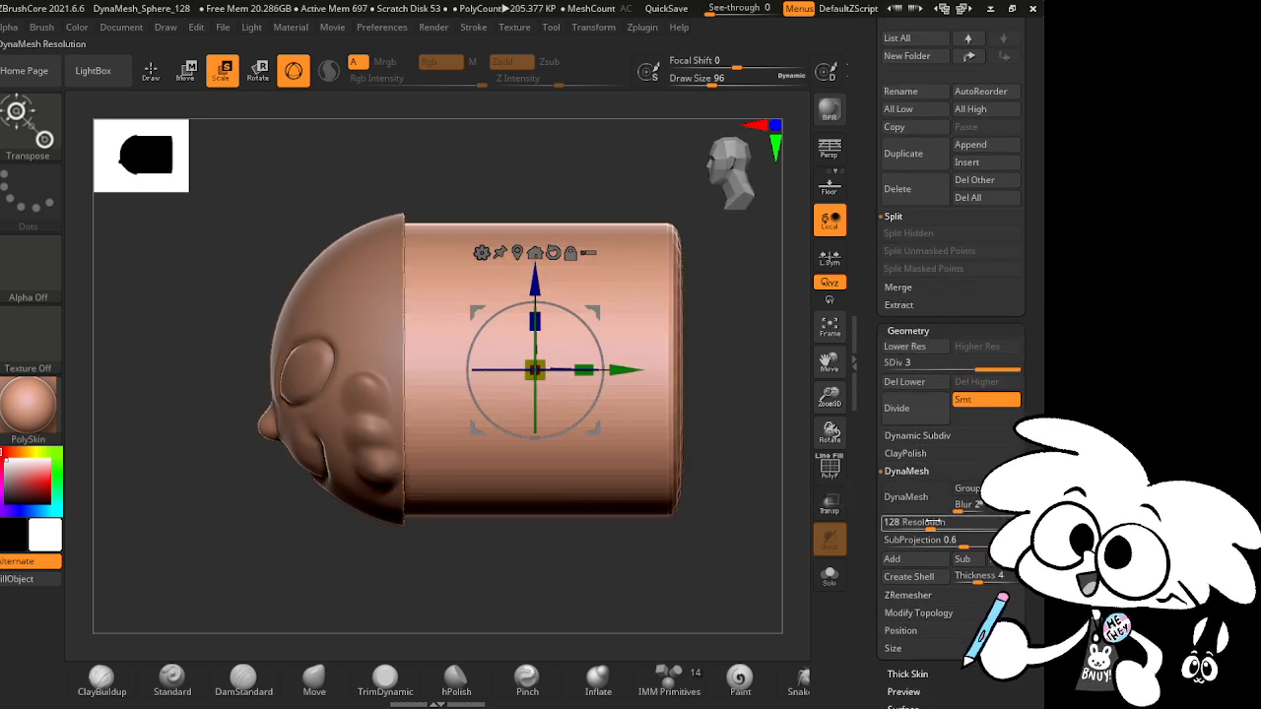
left_click_drag(931, 523, 948, 523)
left_click(906, 497)
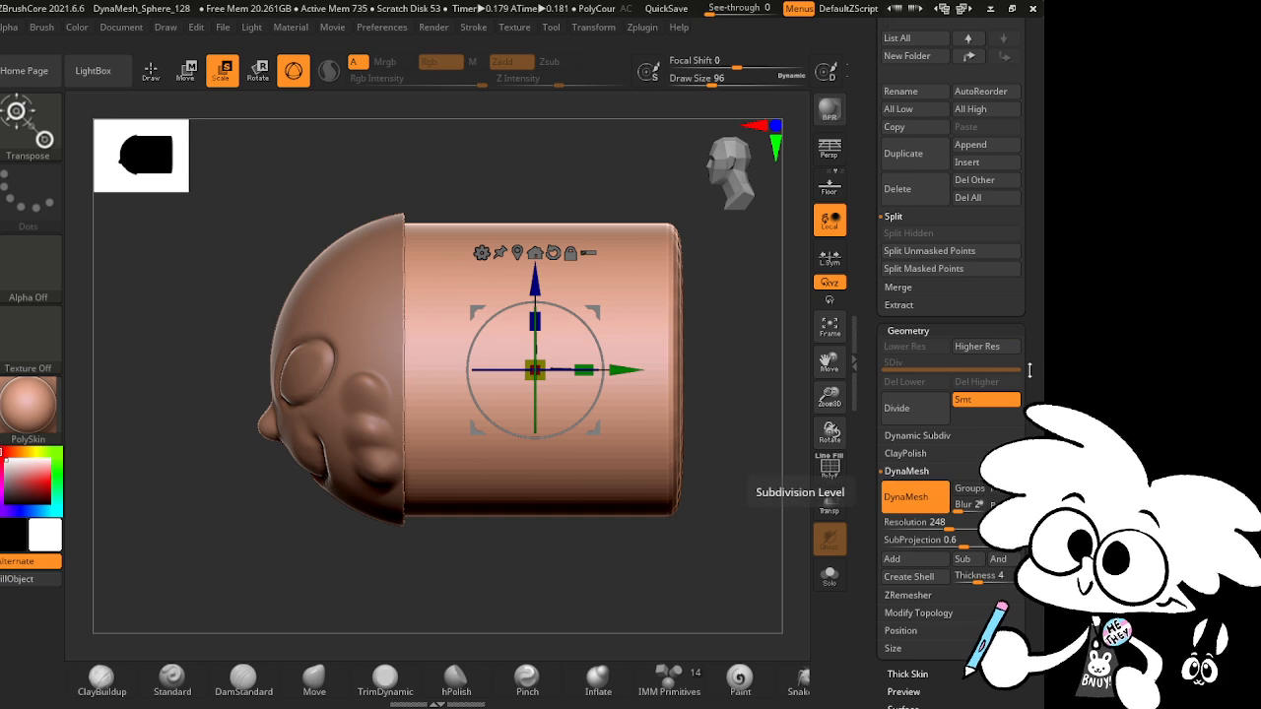
Step: Set the cylinder subtool to subtraction mode
scroll(975, 296, "up", 7)
mouse_move(971, 249)
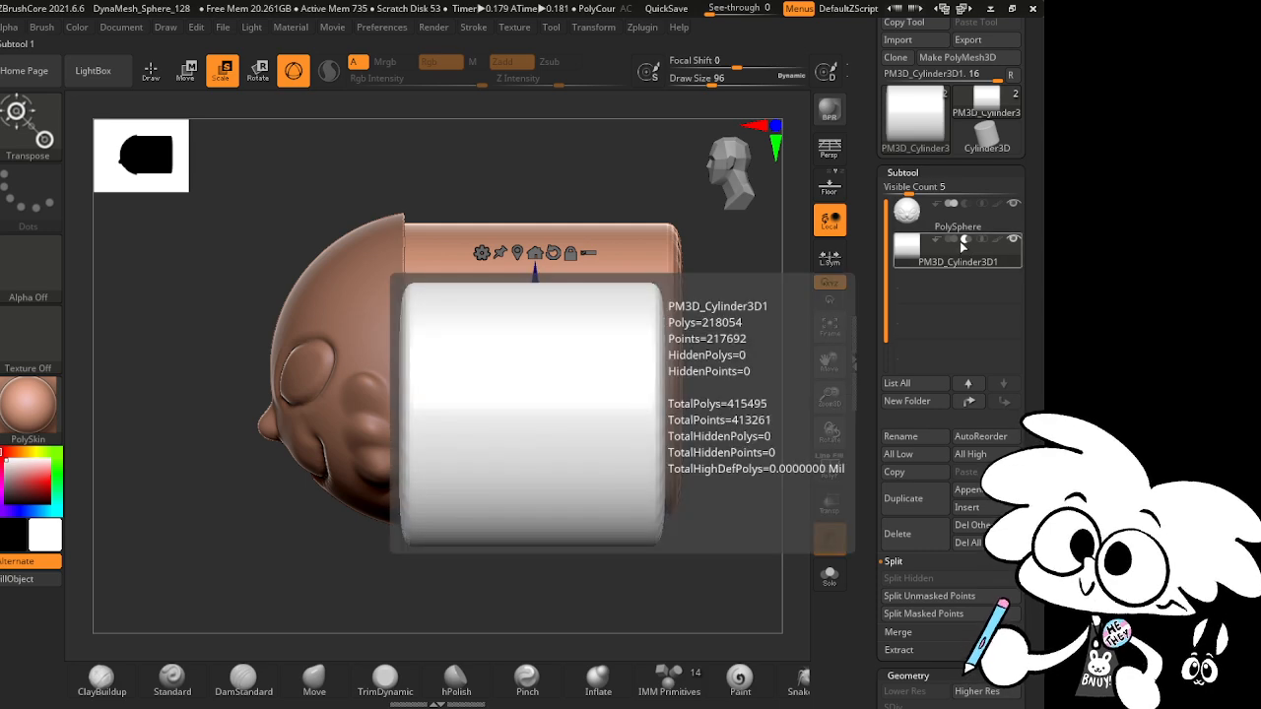
left_click(968, 248)
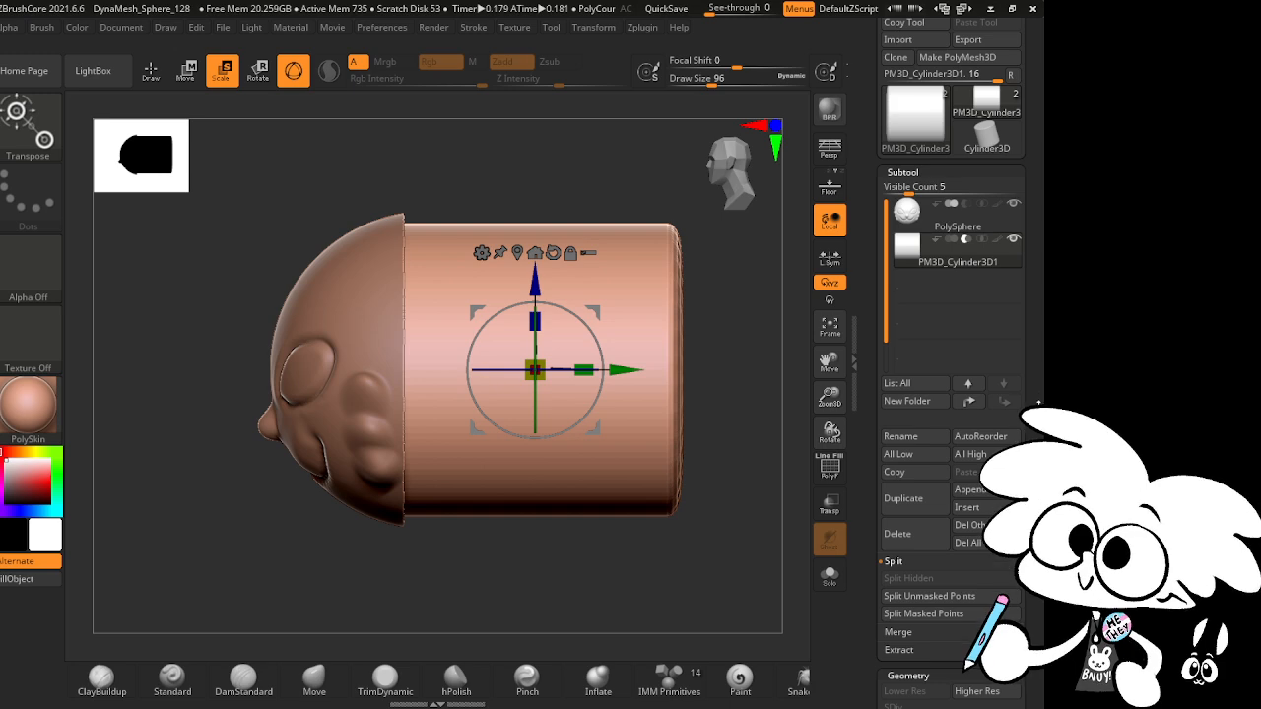
Step: Duplicate the face half subtool and the cylinder subtool
key("Up")
left_click(921, 483)
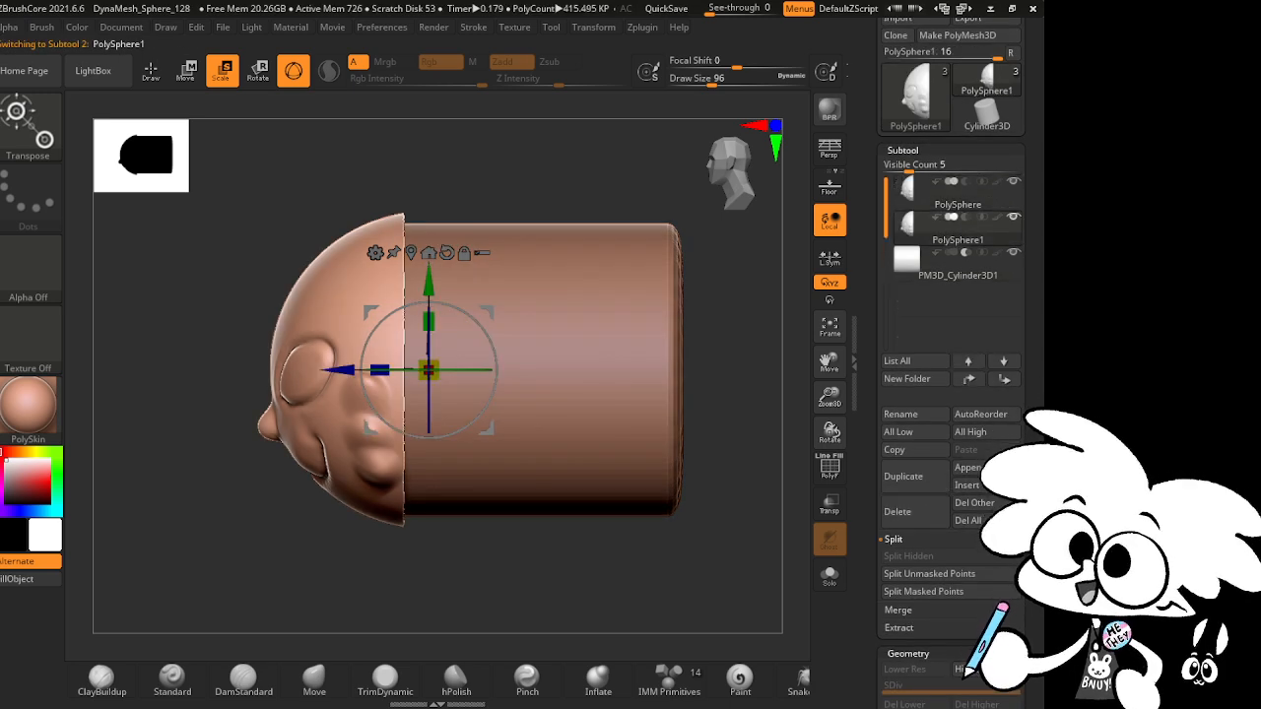
left_click(1004, 361)
left_click(917, 477)
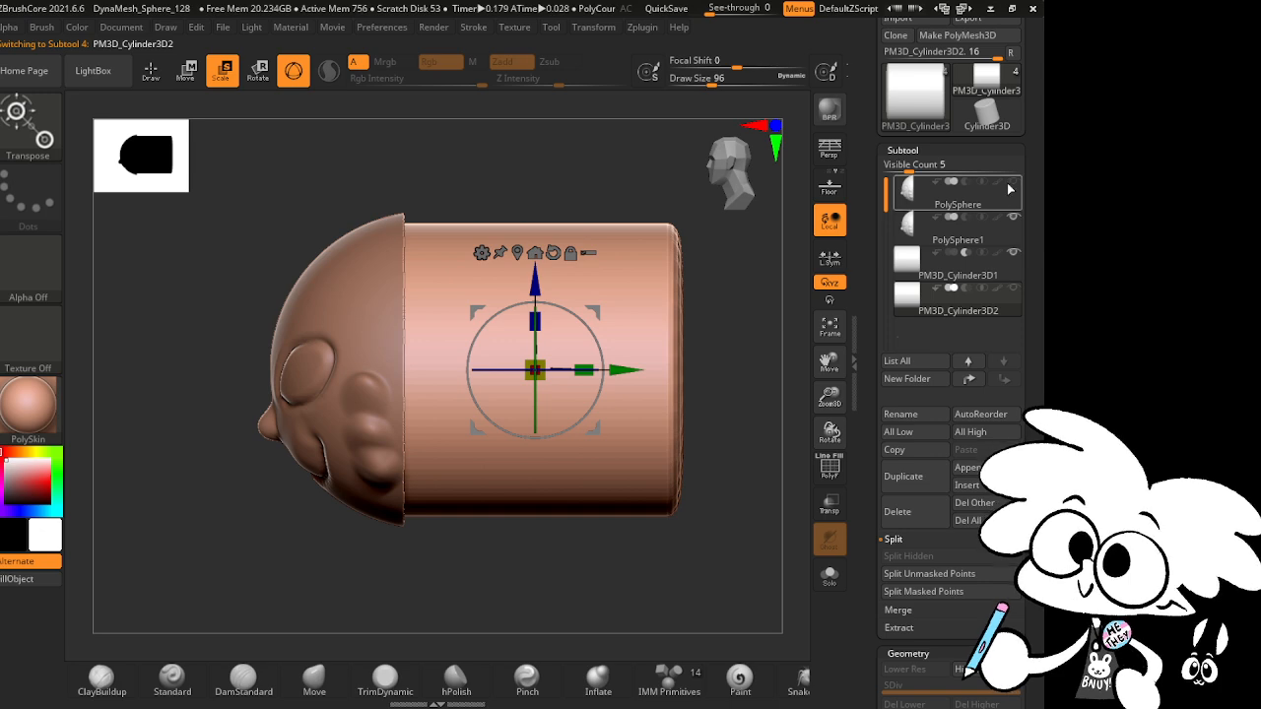
Step: Merge the duplicated face half subtool down with the subtractive cylinder below it
left_click(1005, 231)
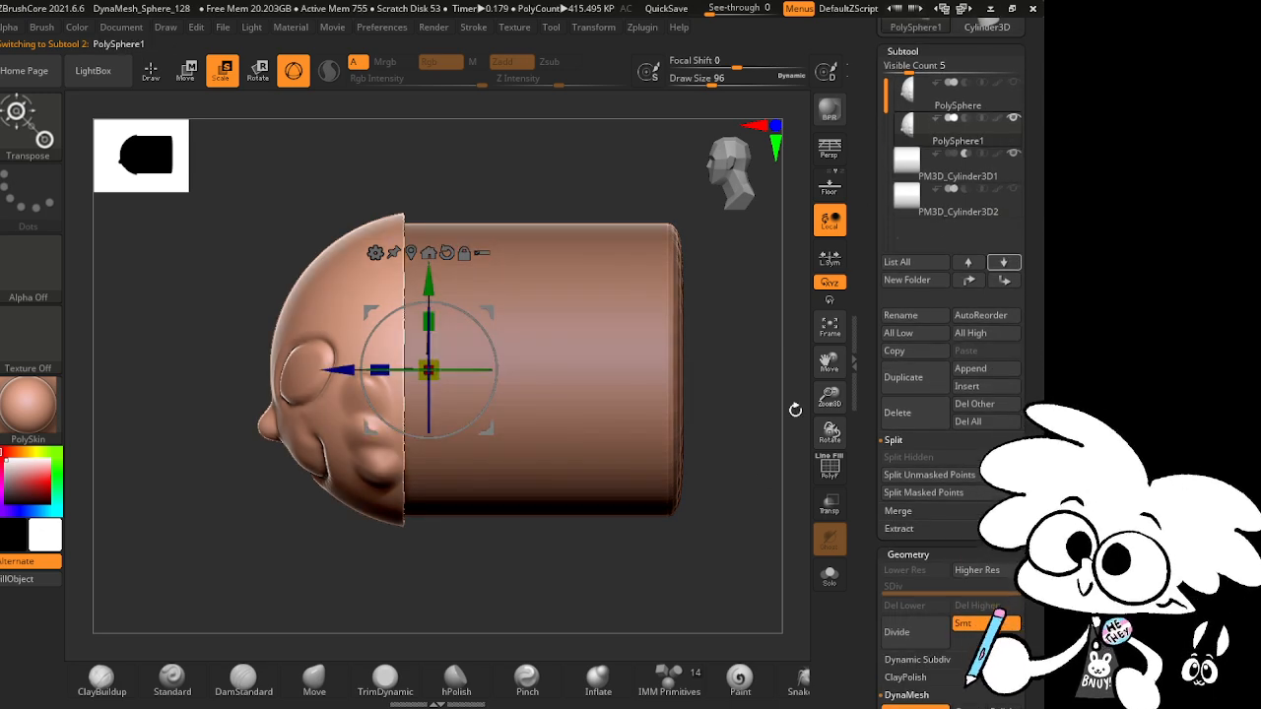
mouse_move(996, 186)
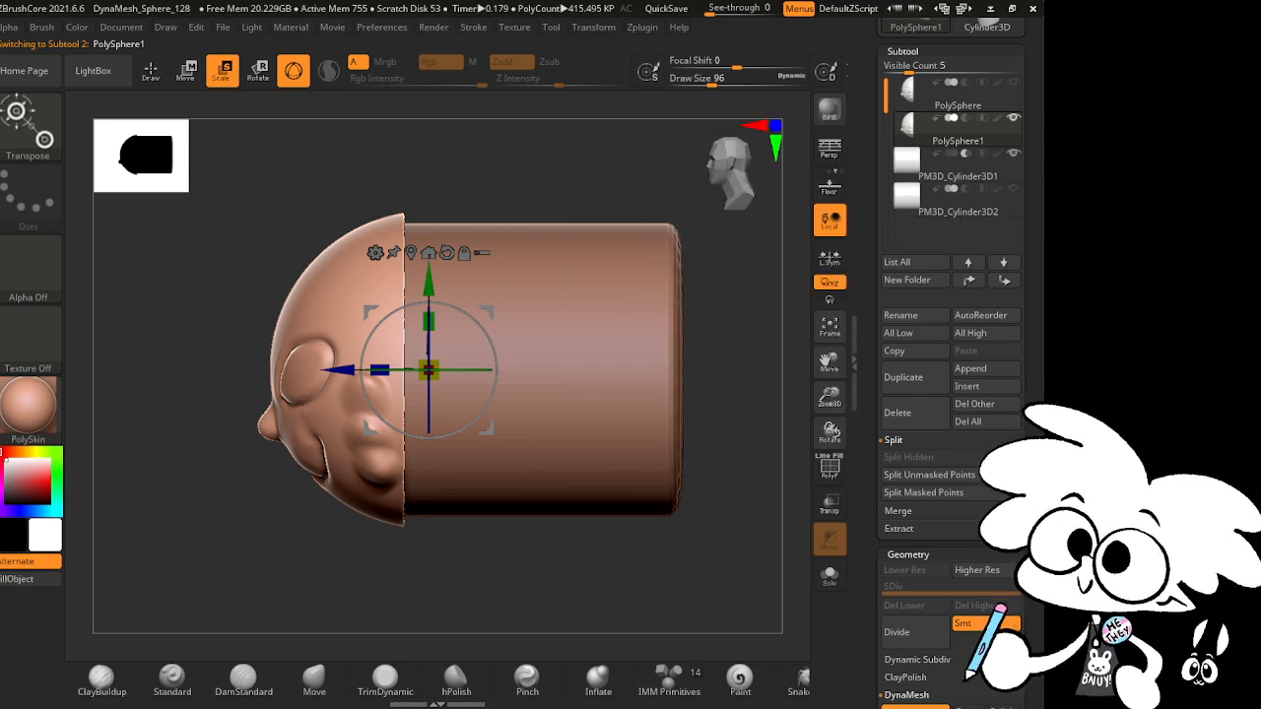
scroll(926, 473, "down", 1)
left_click(926, 471)
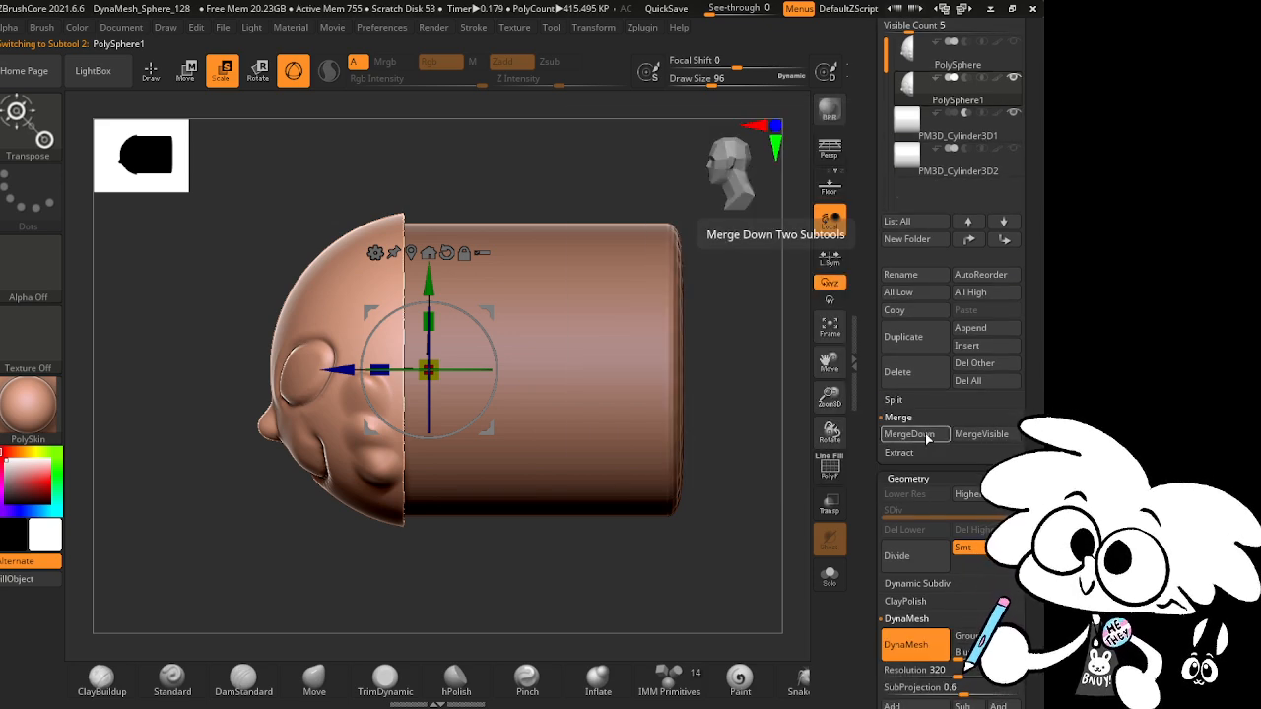
left_click(925, 433)
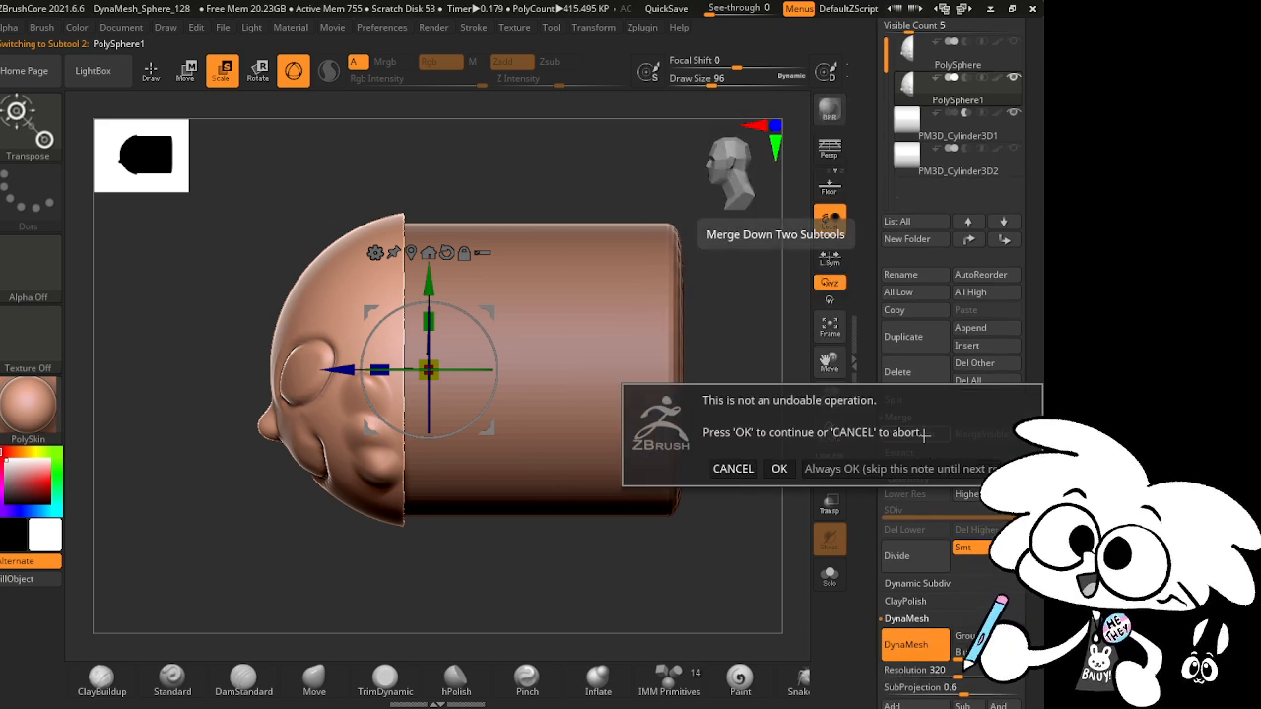
left_click(779, 469)
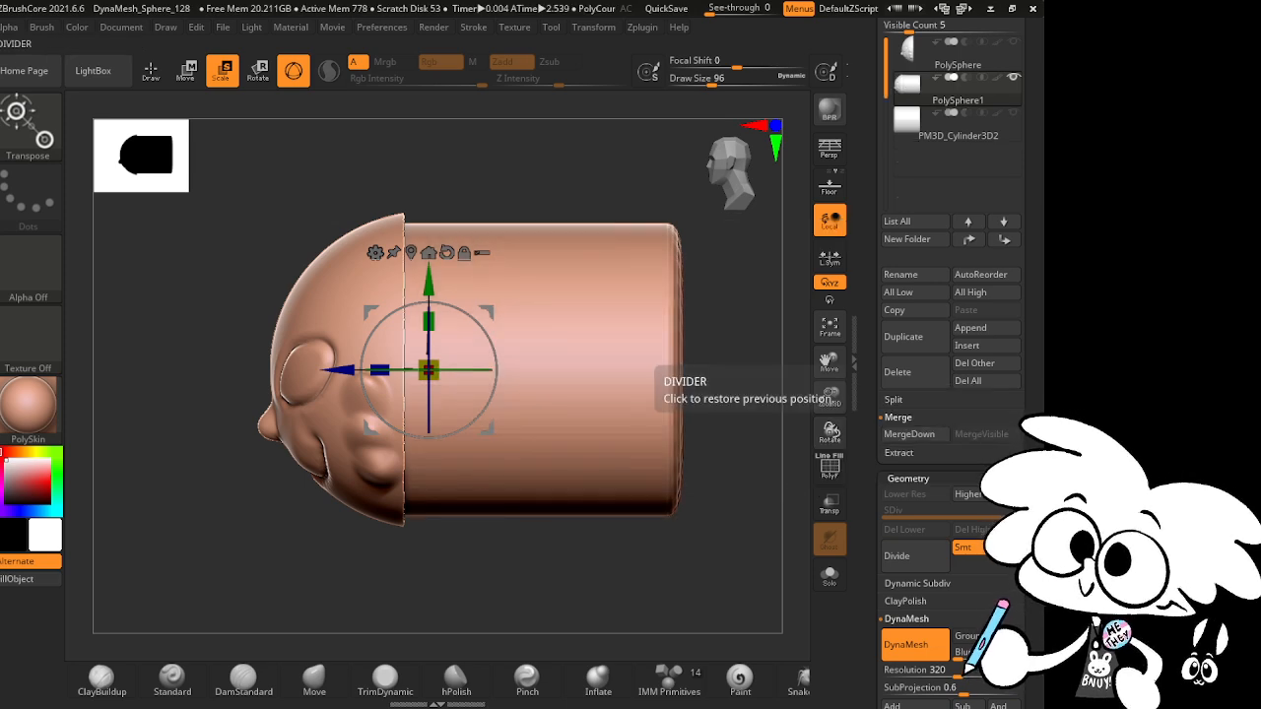
Step: Hollow out the merged face by creating a DynaMesh shell with thickness 10
scroll(1035, 344, "down", 5)
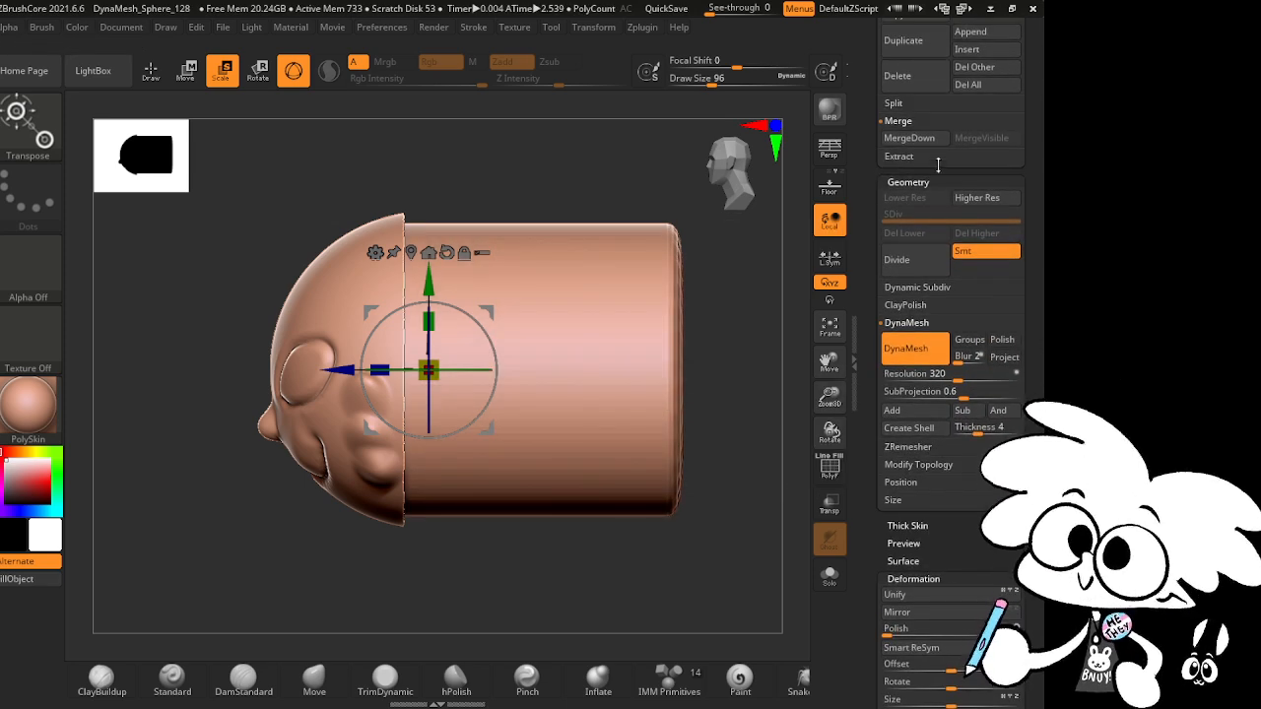
left_click(923, 177)
left_click(922, 181)
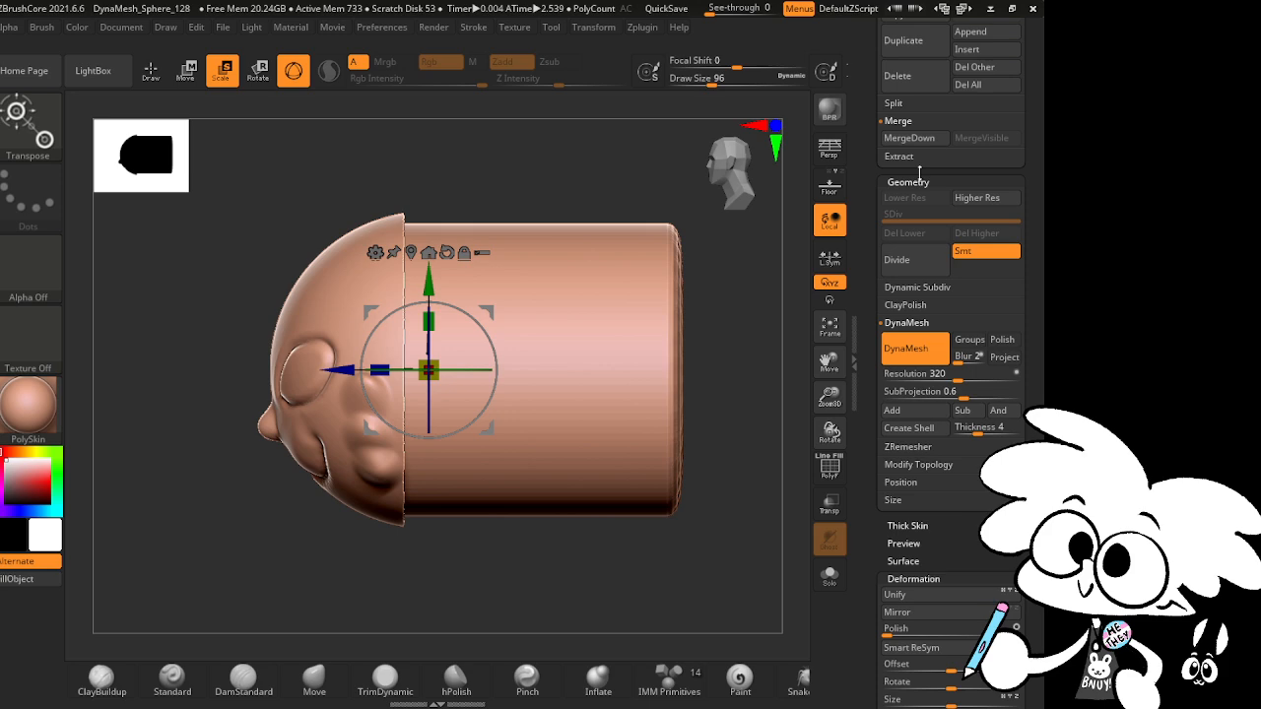
left_click(958, 430)
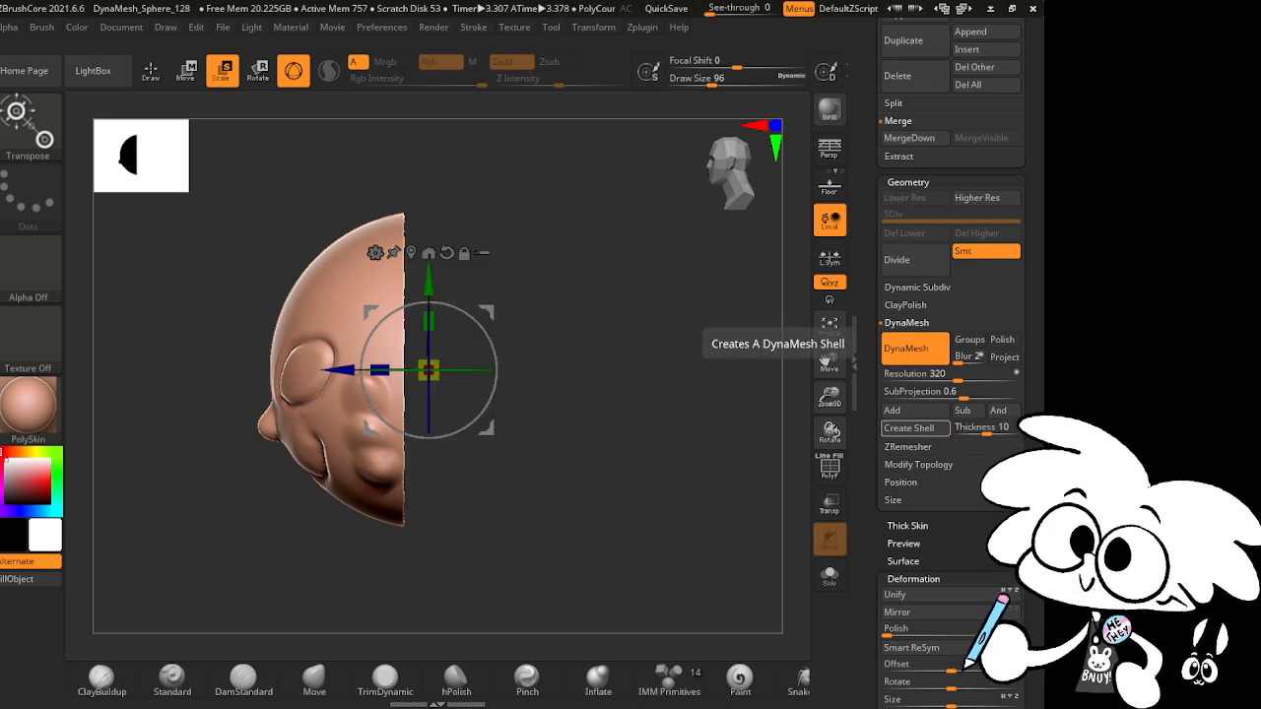
Step: Select the Move brush and smooth the rough inner surface of the shell behind the forehead and around the eye
left_click_drag(778, 506, 754, 483)
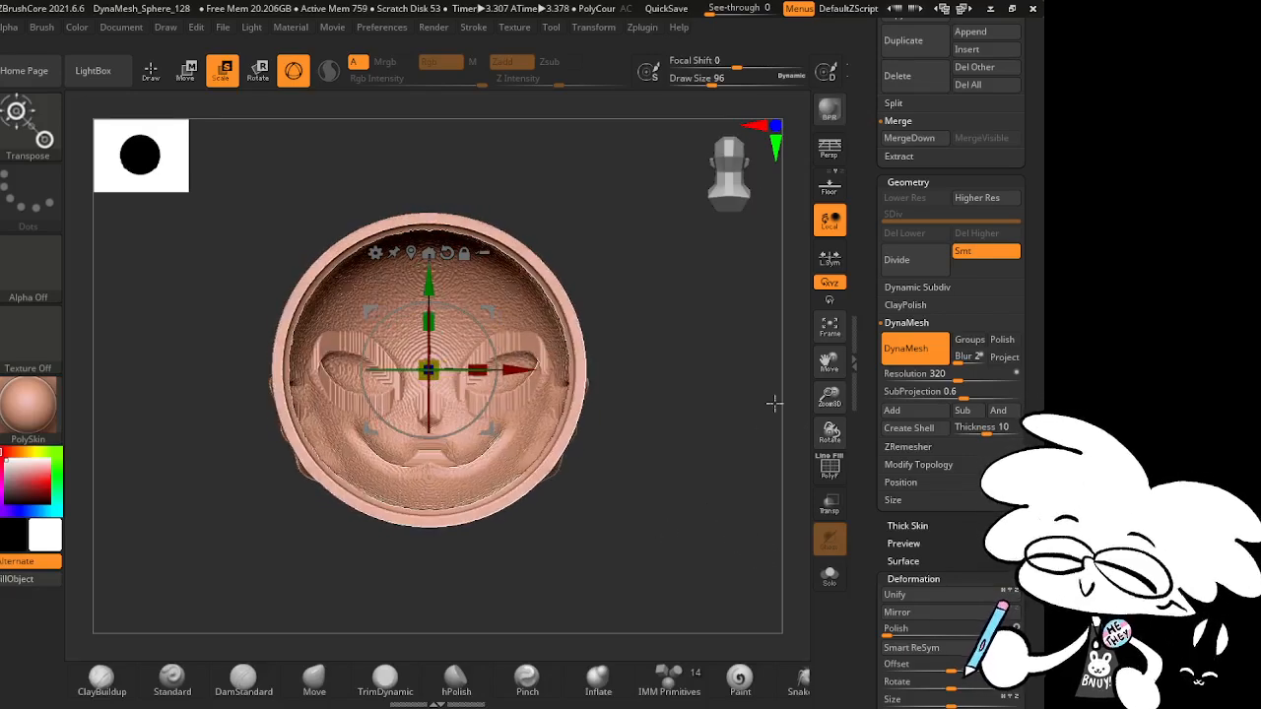
left_click_drag(831, 397, 796, 448)
left_click_drag(830, 364, 696, 400)
left_click(42, 133)
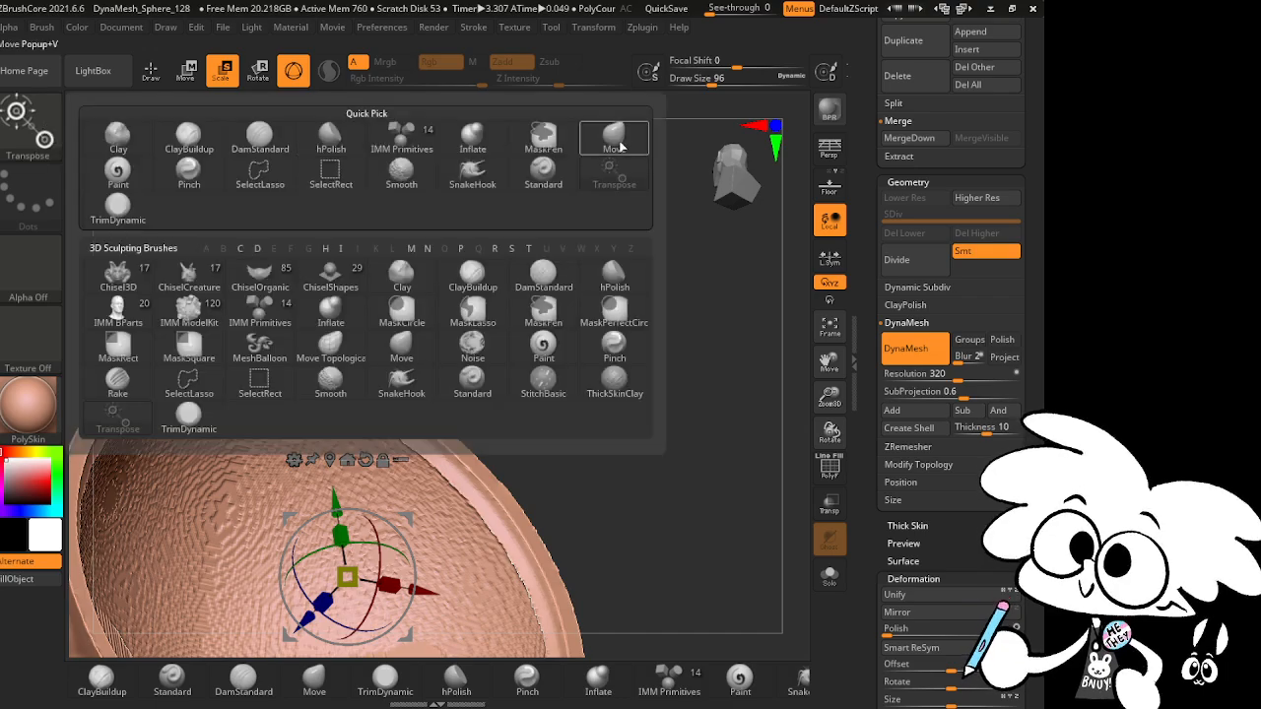
left_click(614, 142)
left_click_drag(615, 419, 642, 482)
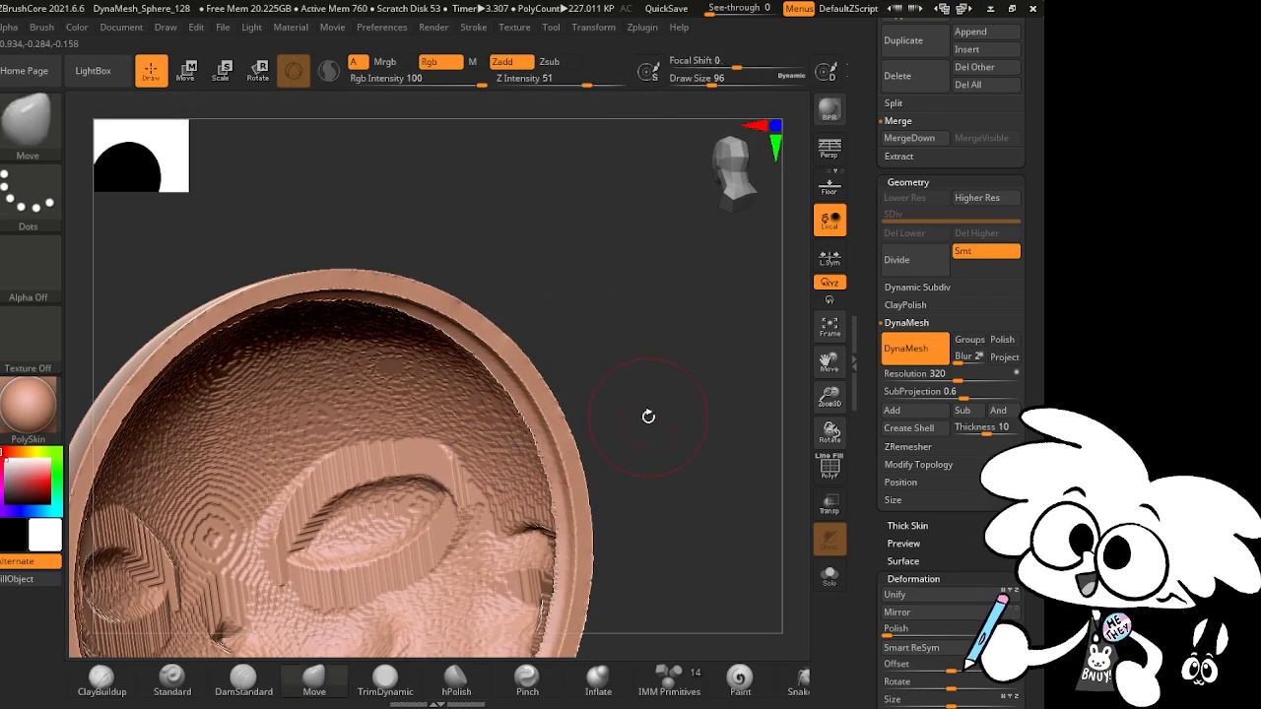
mouse_move(648, 417)
left_mouse_down()
mouse_move(667, 523)
mouse_move(643, 381)
mouse_move(518, 326)
mouse_move(616, 377)
mouse_move(664, 351)
left_mouse_up()
key("p")
mouse_move(527, 479)
left_mouse_down("shift")
mouse_move(418, 409)
mouse_move(303, 390)
left_mouse_up("shift")
left_click_drag(832, 366, 863, 247)
left_click_drag(690, 323, 712, 378)
left_click_drag(572, 326, 584, 341, "shift")
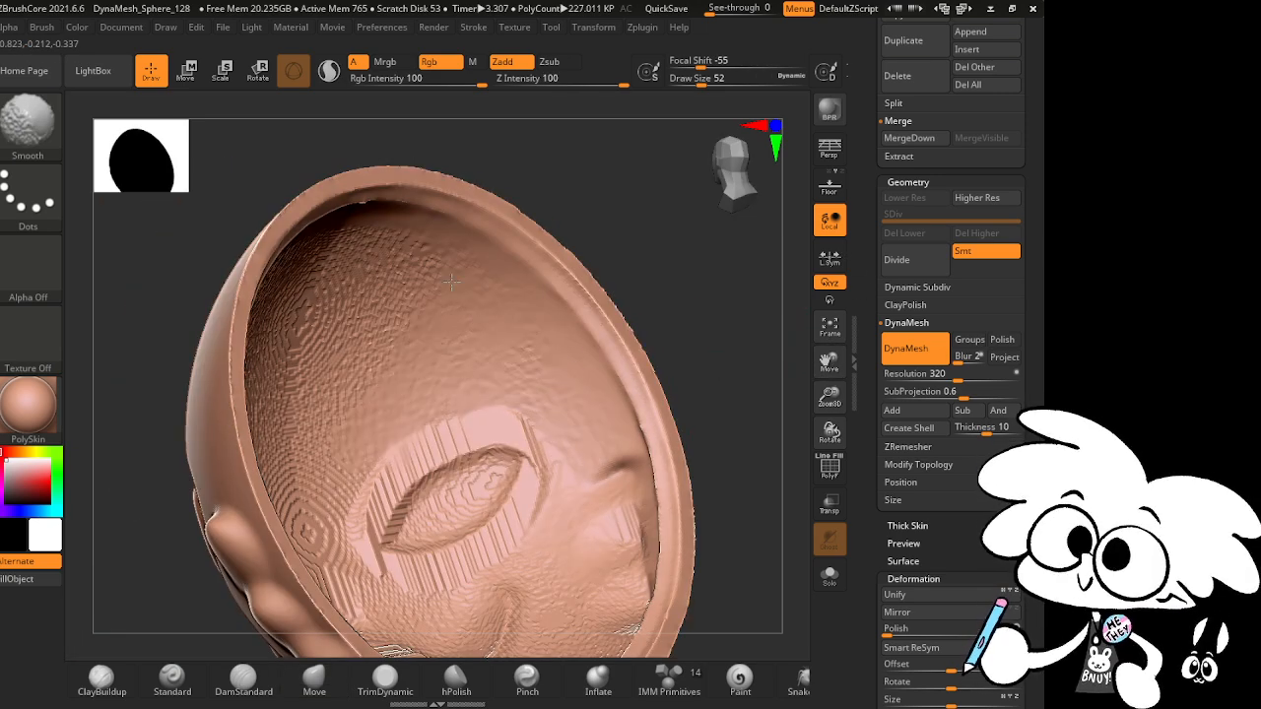
left_click_drag(451, 283, 290, 404, "shift")
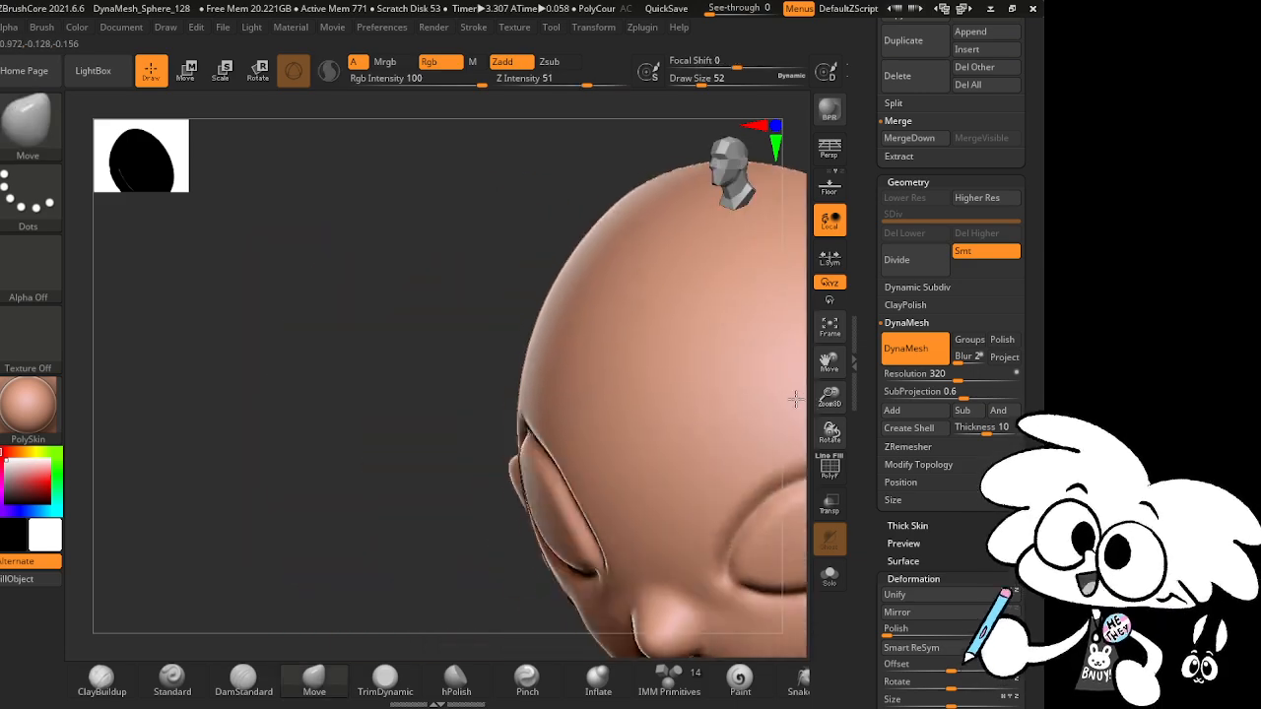
Step: Smooth the inner wall of the shell behind the cheek tufts
mouse_move(796, 399)
left_mouse_down()
mouse_move(824, 396)
mouse_move(555, 192)
left_mouse_up()
left_click_drag(717, 591, 709, 273)
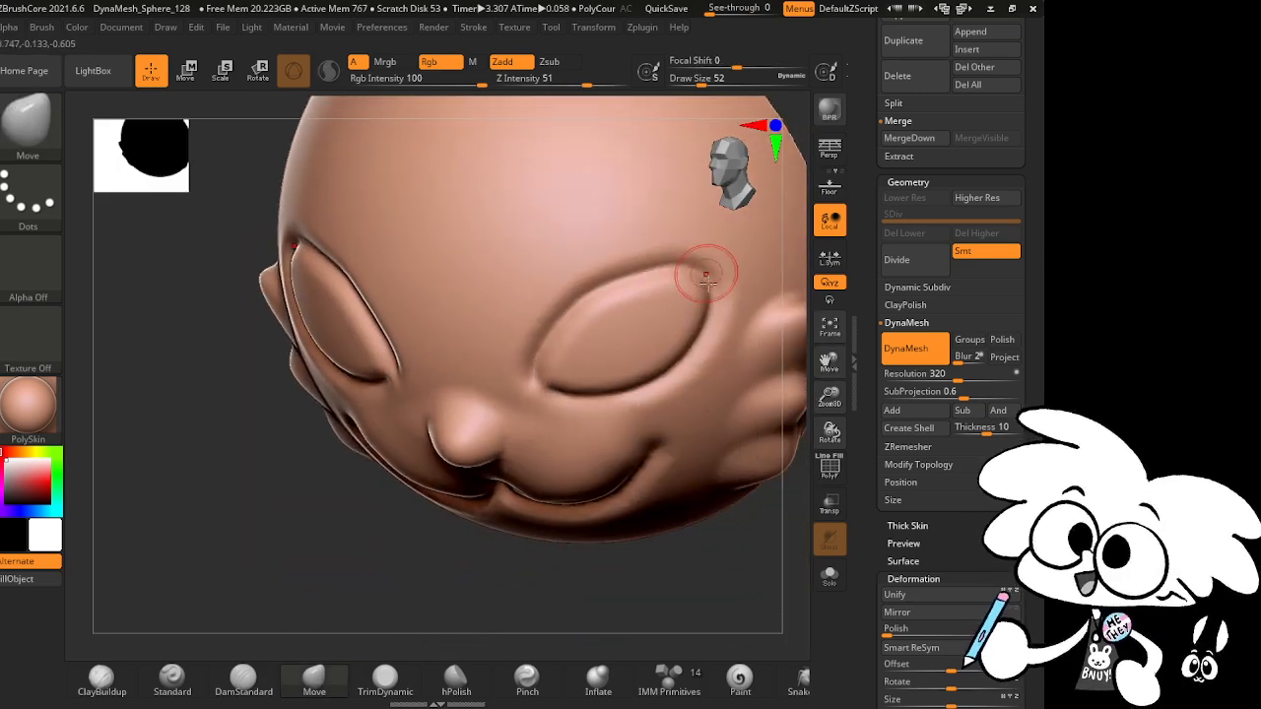
left_click_drag(727, 503, 766, 507, "shift")
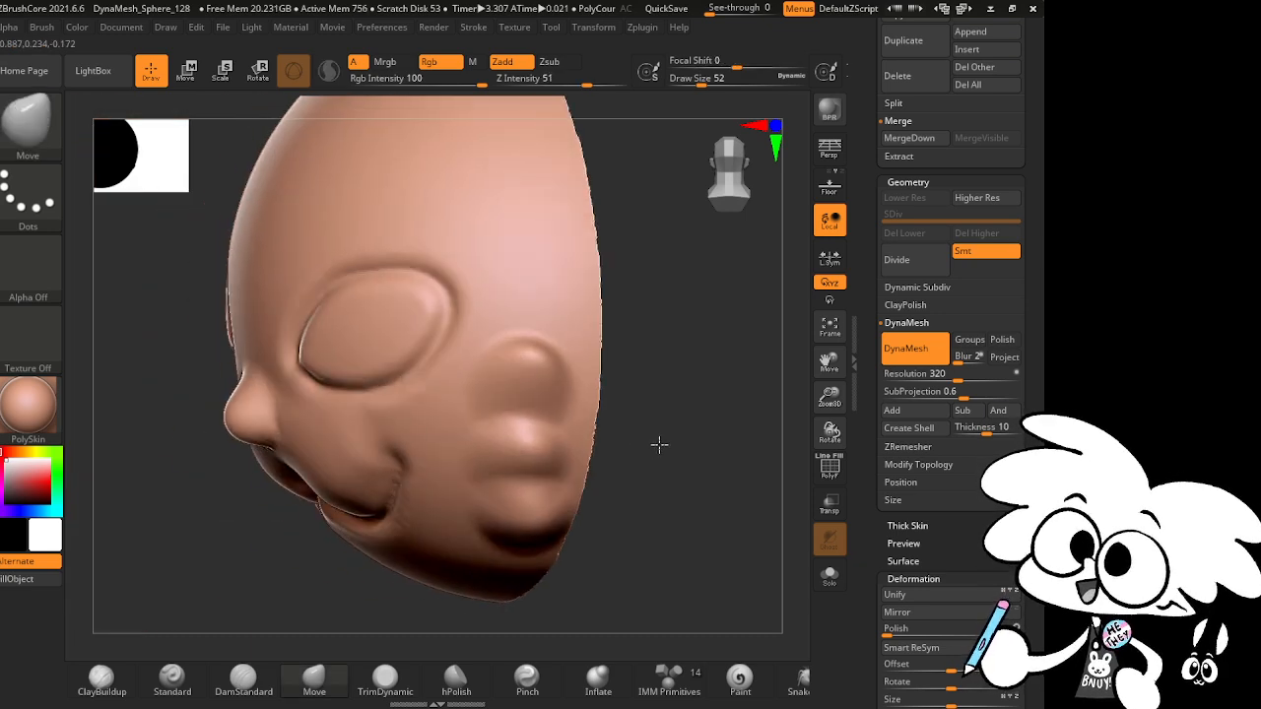
left_click_drag(659, 442, 571, 449)
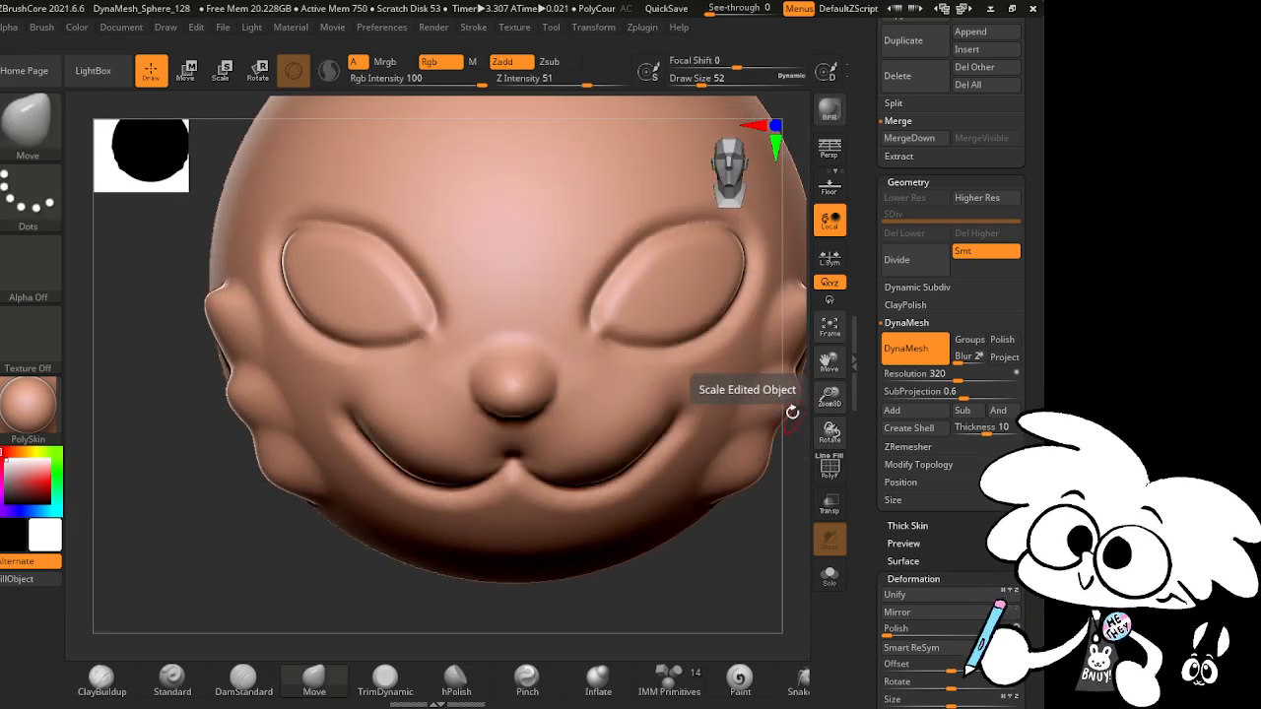
key("ctrl")
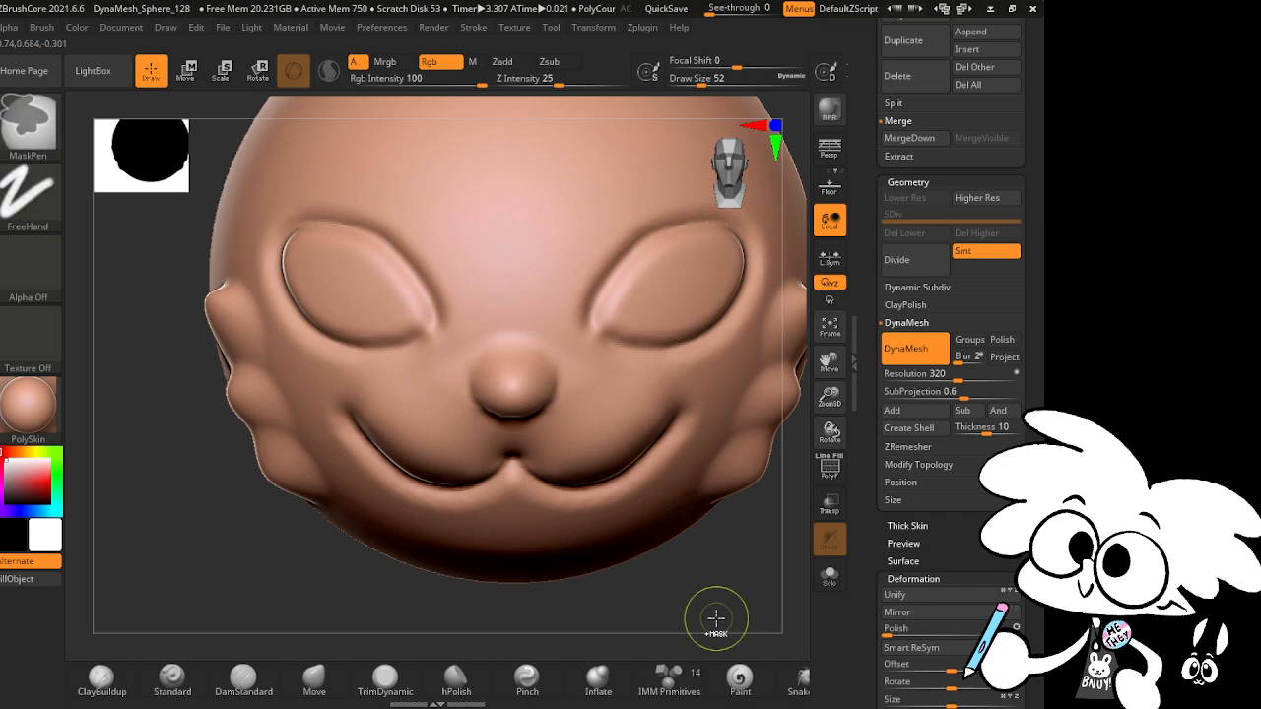
mouse_move(726, 586)
left_mouse_down("shift")
mouse_move(621, 606)
mouse_move(609, 587)
left_mouse_up("shift")
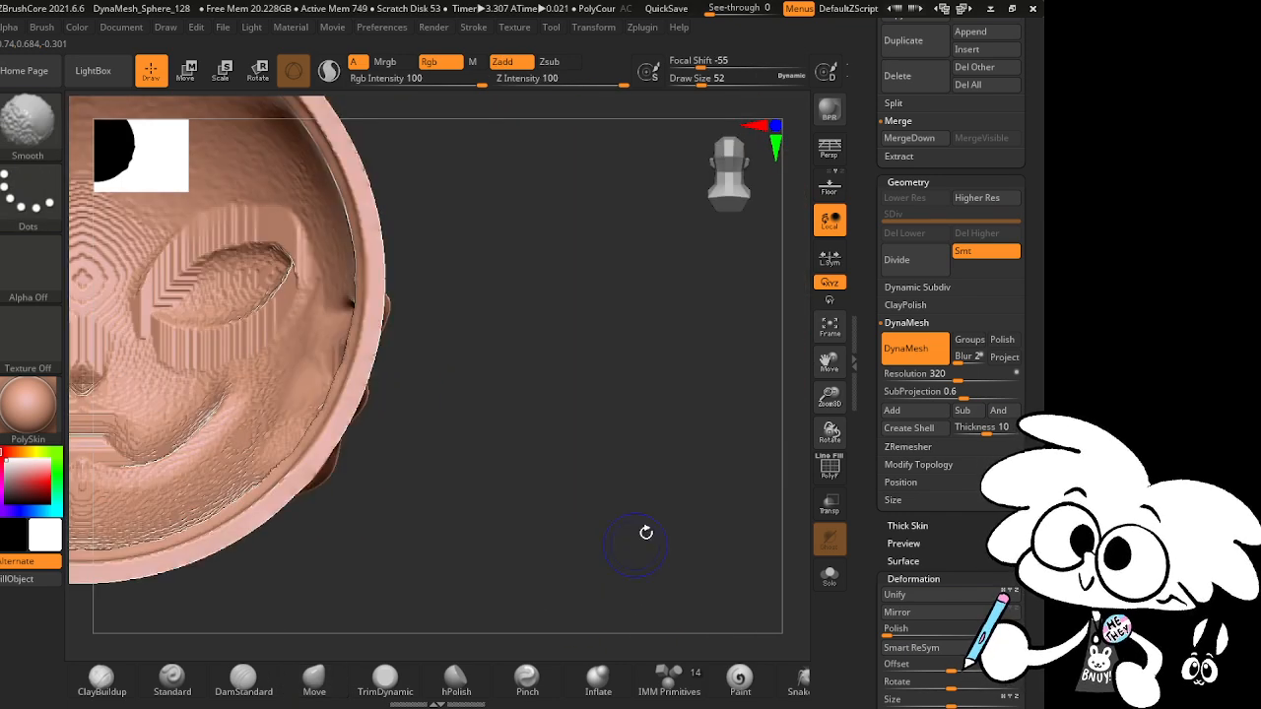
mouse_move(730, 431)
left_mouse_down()
mouse_move(754, 495)
mouse_move(788, 498)
left_mouse_up()
left_click_drag(366, 434, 340, 503, "shift")
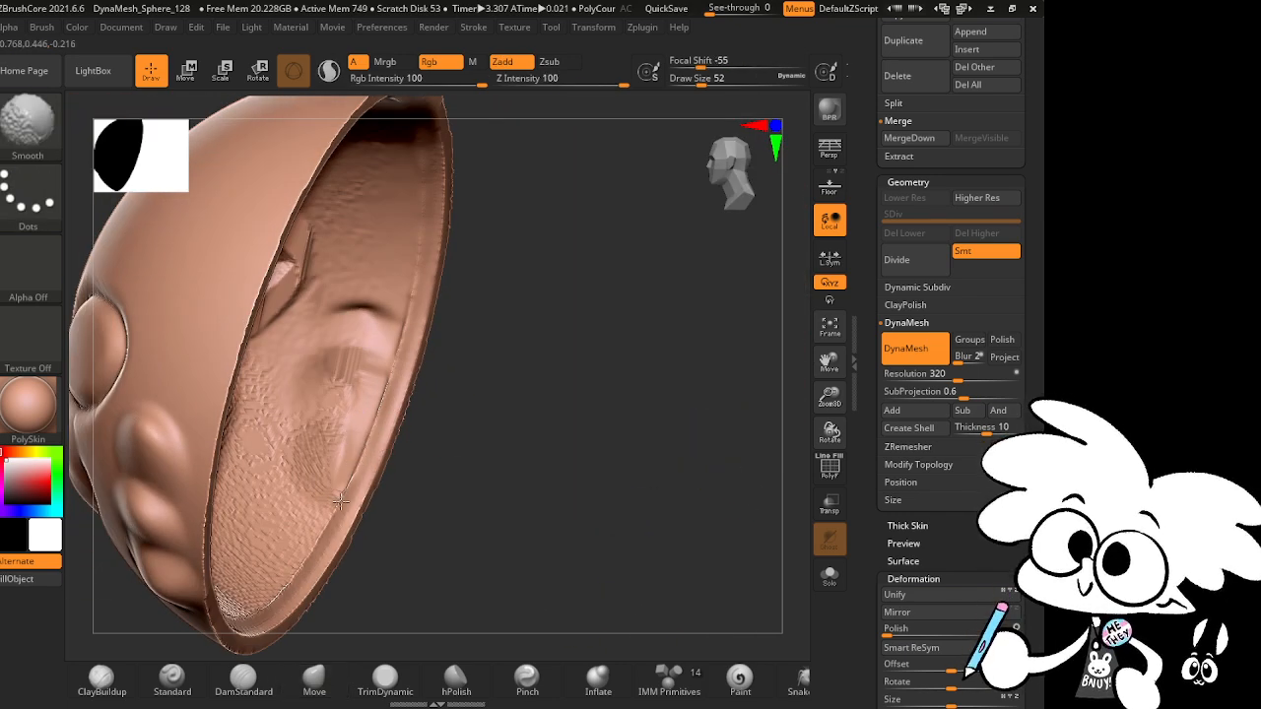
left_click_drag(473, 443, 535, 448, "shift")
Step: Examine the shelled face from the front, the side and the hollow back, including its rim and wall thickness
mouse_move(582, 512)
left_mouse_down()
mouse_move(619, 554)
mouse_move(778, 423)
left_mouse_up()
left_click_drag(807, 311, 810, 339, "alt")
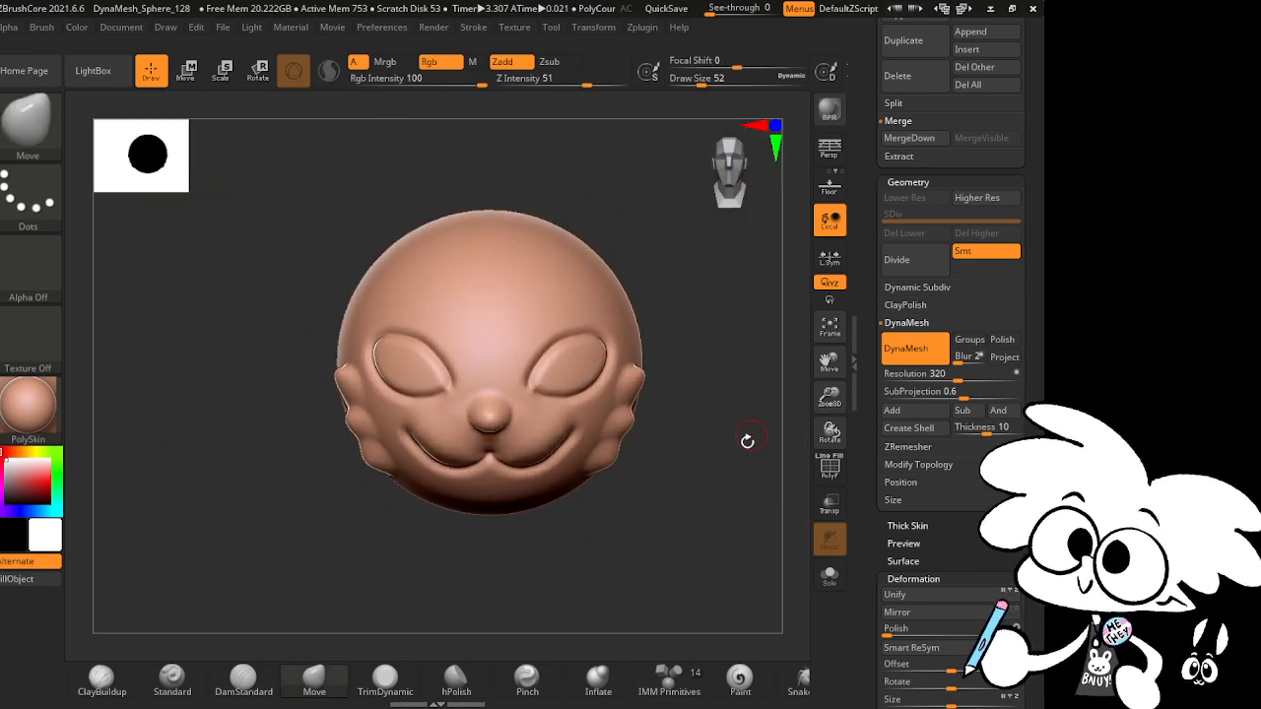
left_click_drag(746, 440, 394, 433)
left_click_drag(611, 434, 761, 405, "alt")
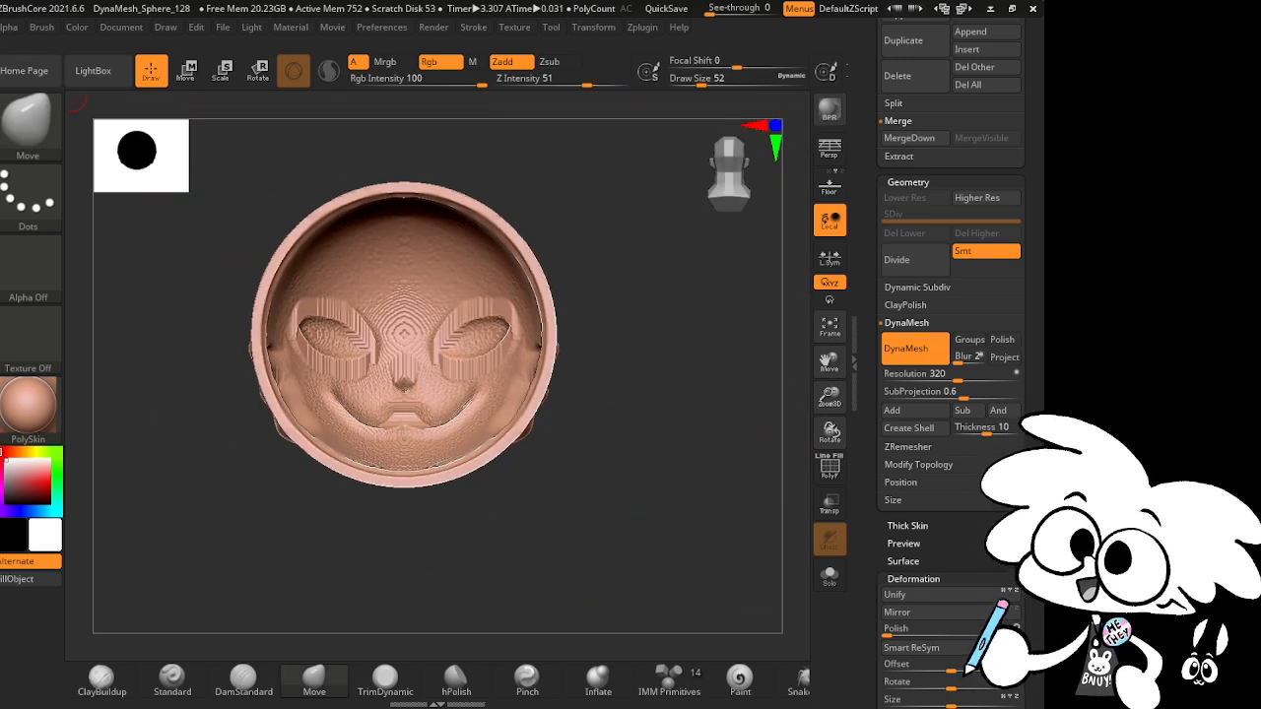
left_click_drag(707, 464, 605, 479, "shift")
left_click_drag(830, 361, 727, 368)
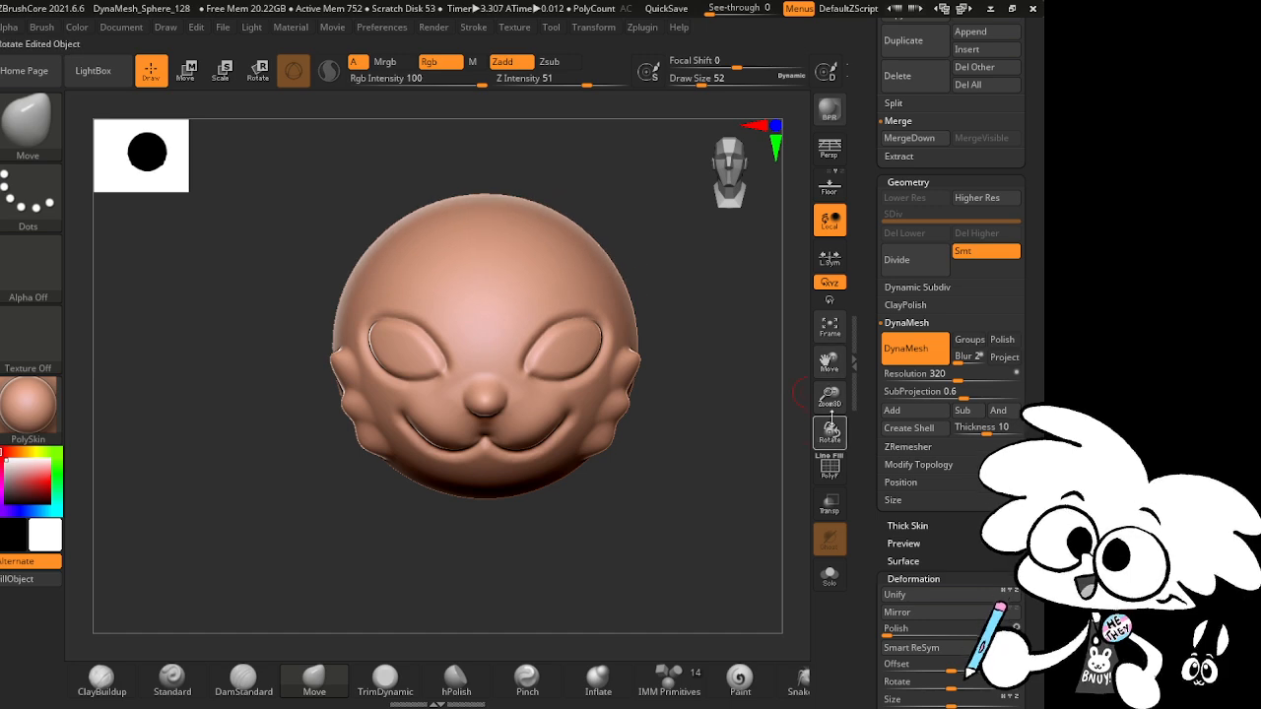
left_click_drag(832, 422, 830, 413)
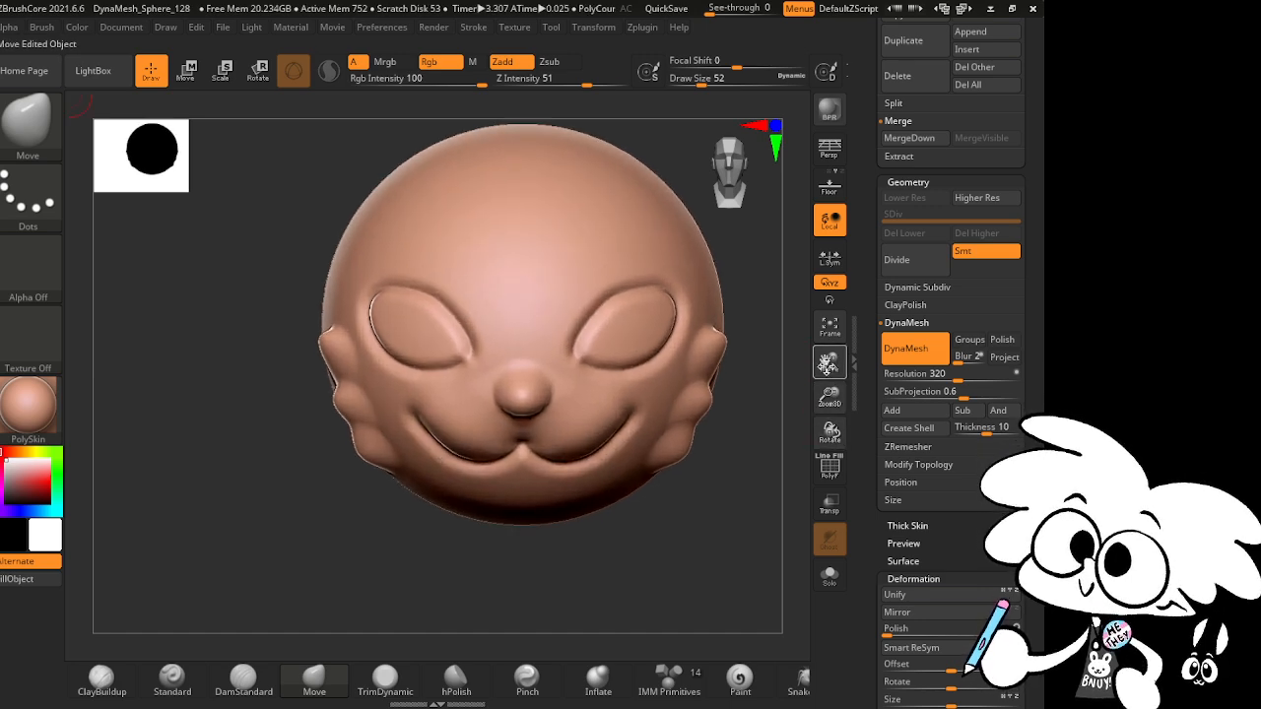
left_click_drag(830, 363, 776, 387)
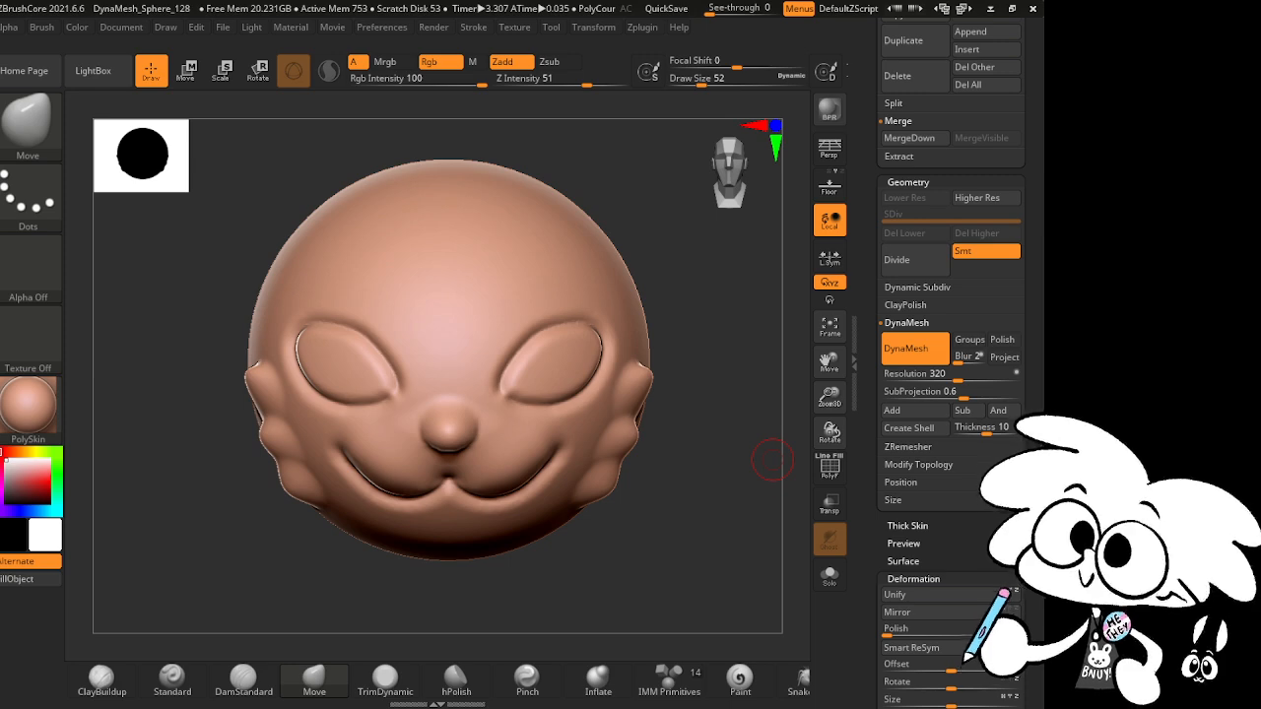
mouse_move(772, 459)
left_mouse_down()
mouse_move(724, 526)
mouse_move(780, 538)
left_mouse_up()
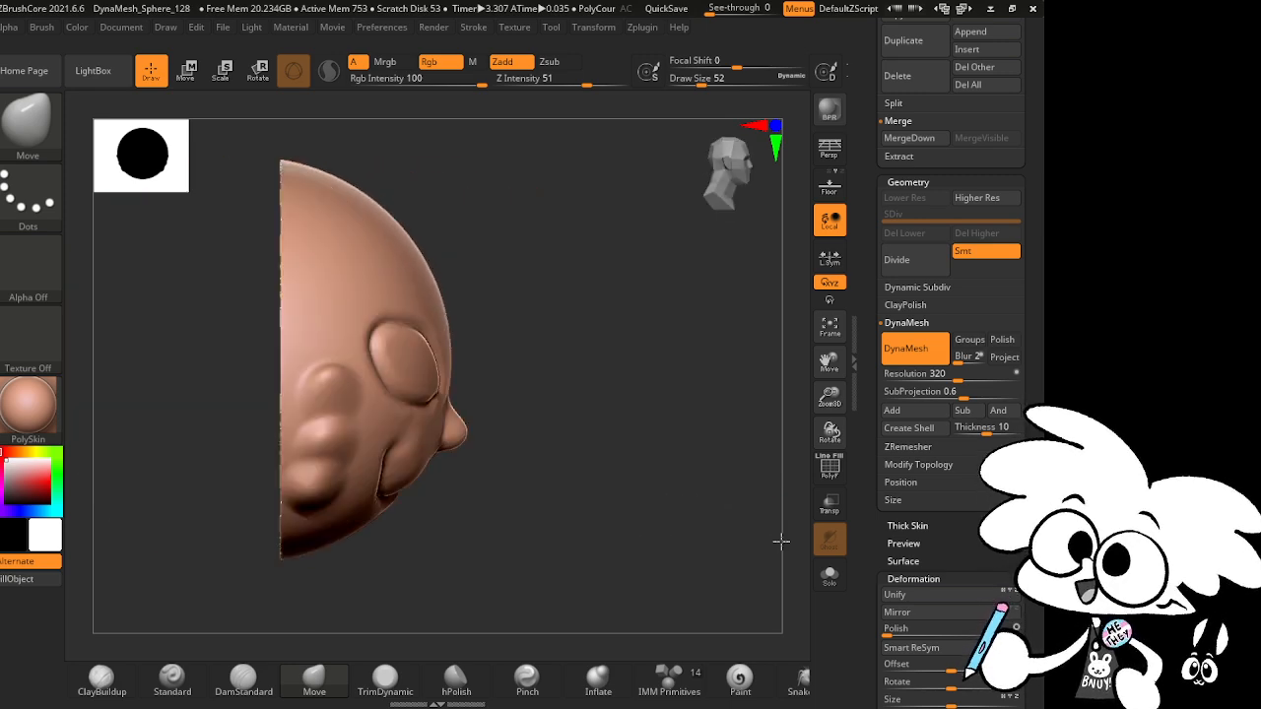
left_click_drag(686, 459, 723, 478)
left_click_drag(829, 366, 978, 364)
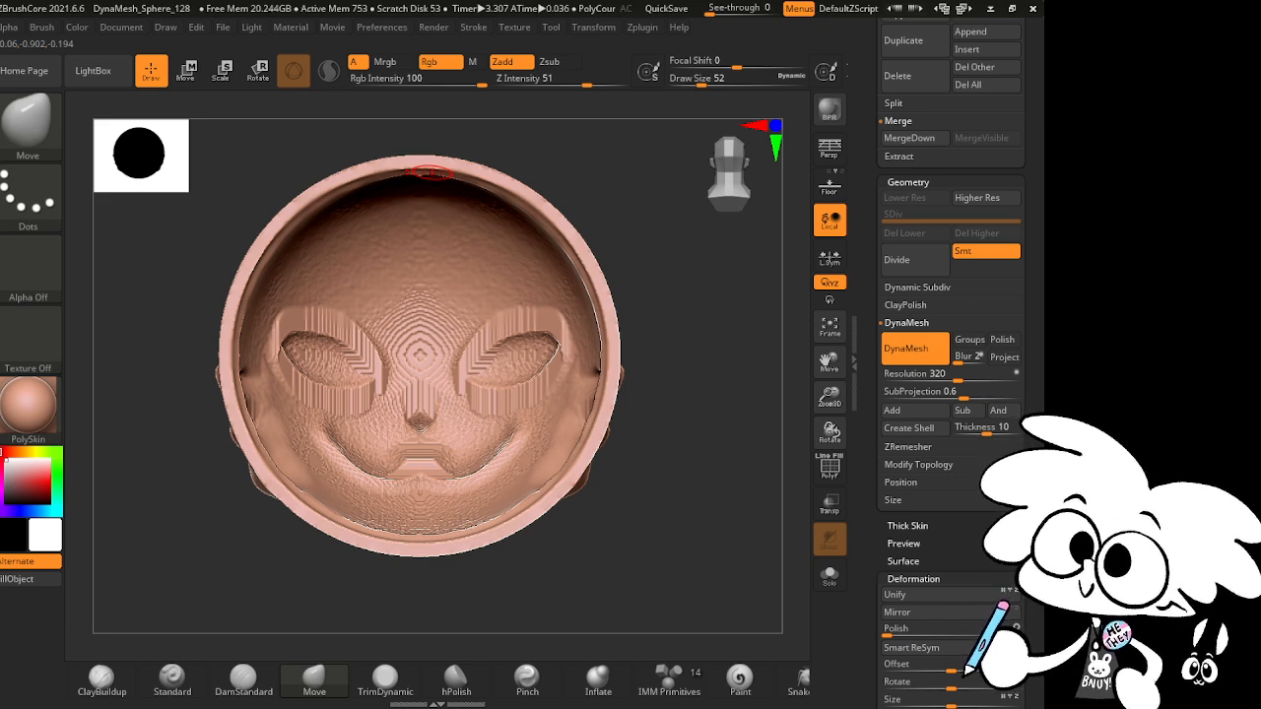
left_click_drag(724, 485, 873, 475)
left_click_drag(825, 363, 687, 357)
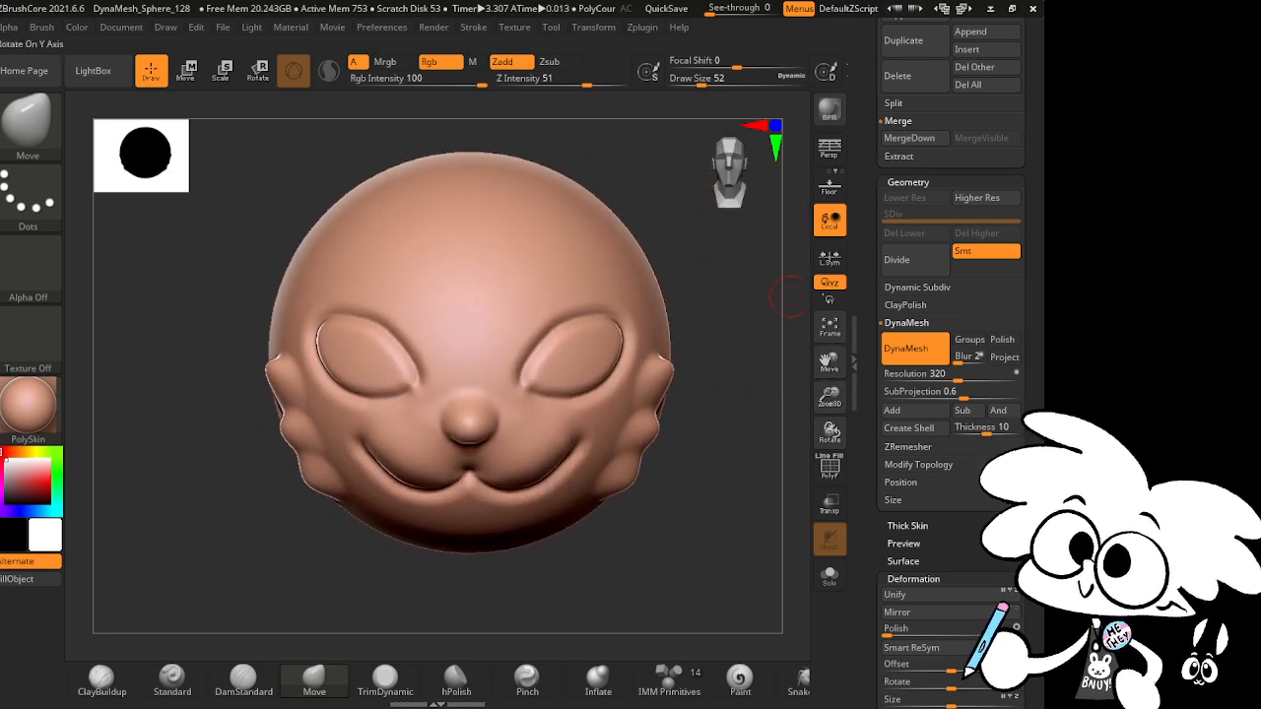
left_click_drag(739, 438, 633, 453)
left_click_drag(829, 361, 1023, 388)
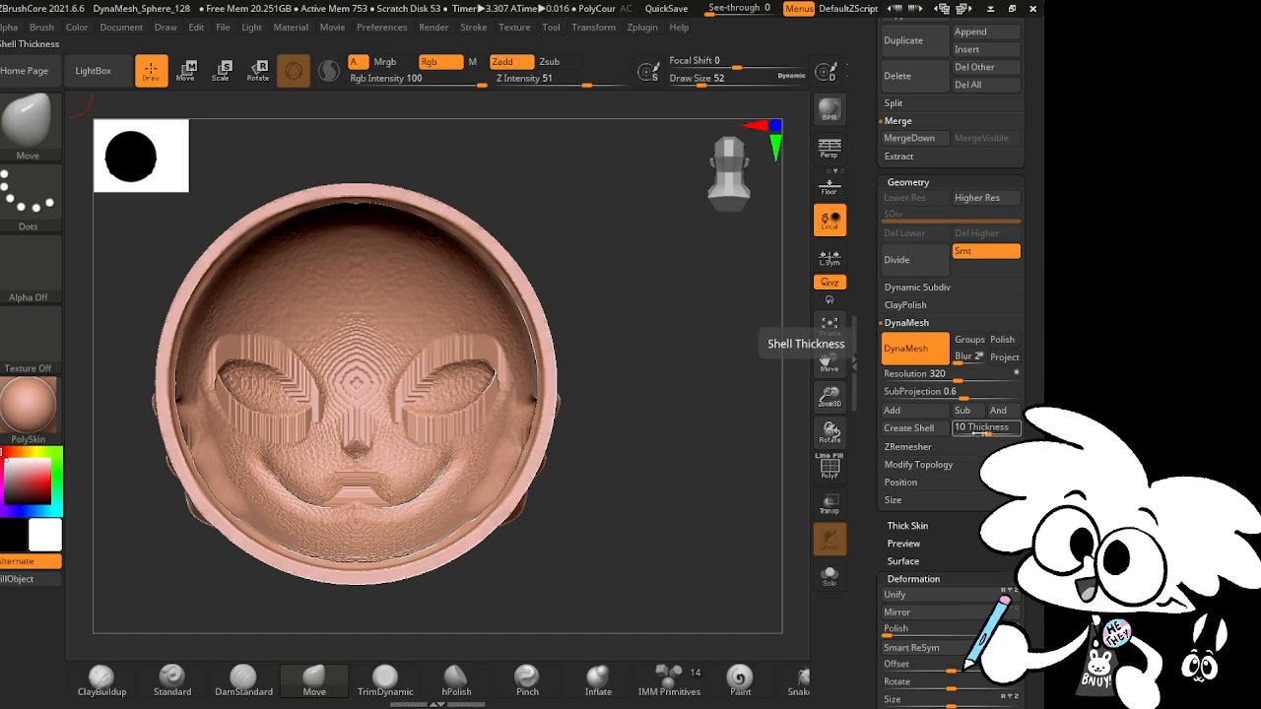
left_click_drag(670, 479, 794, 470)
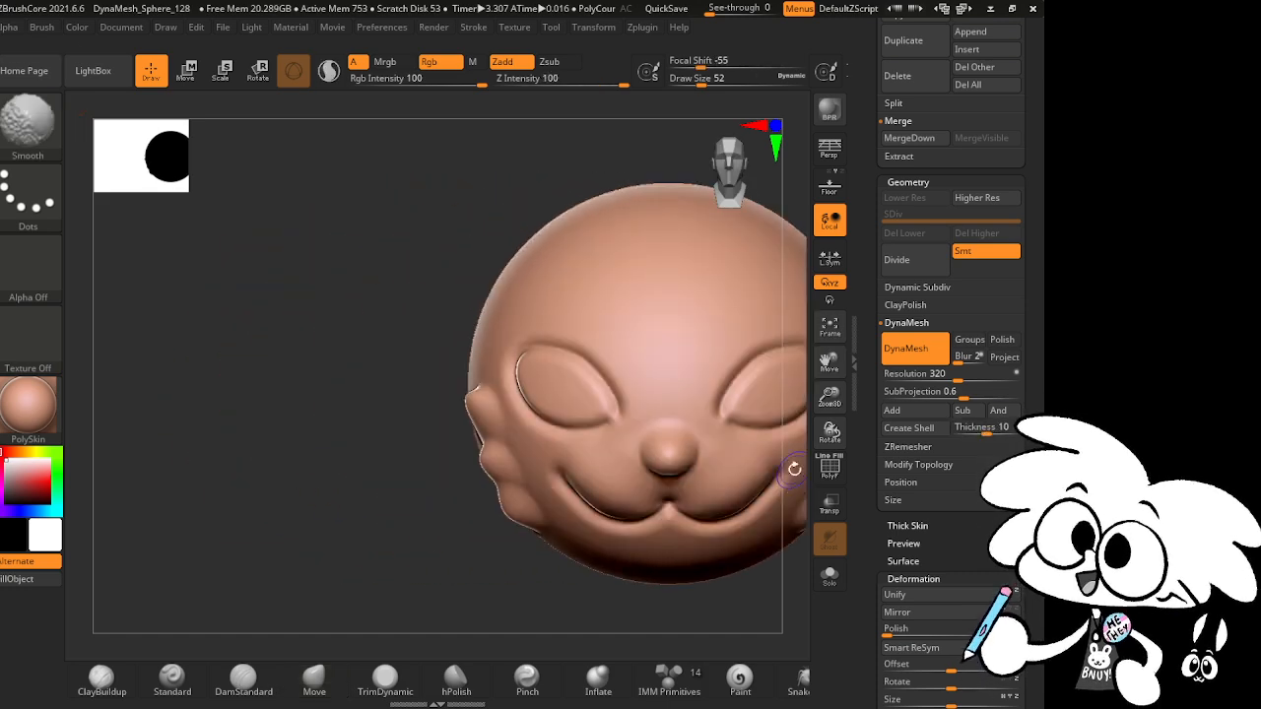
left_click_drag(829, 361, 706, 371)
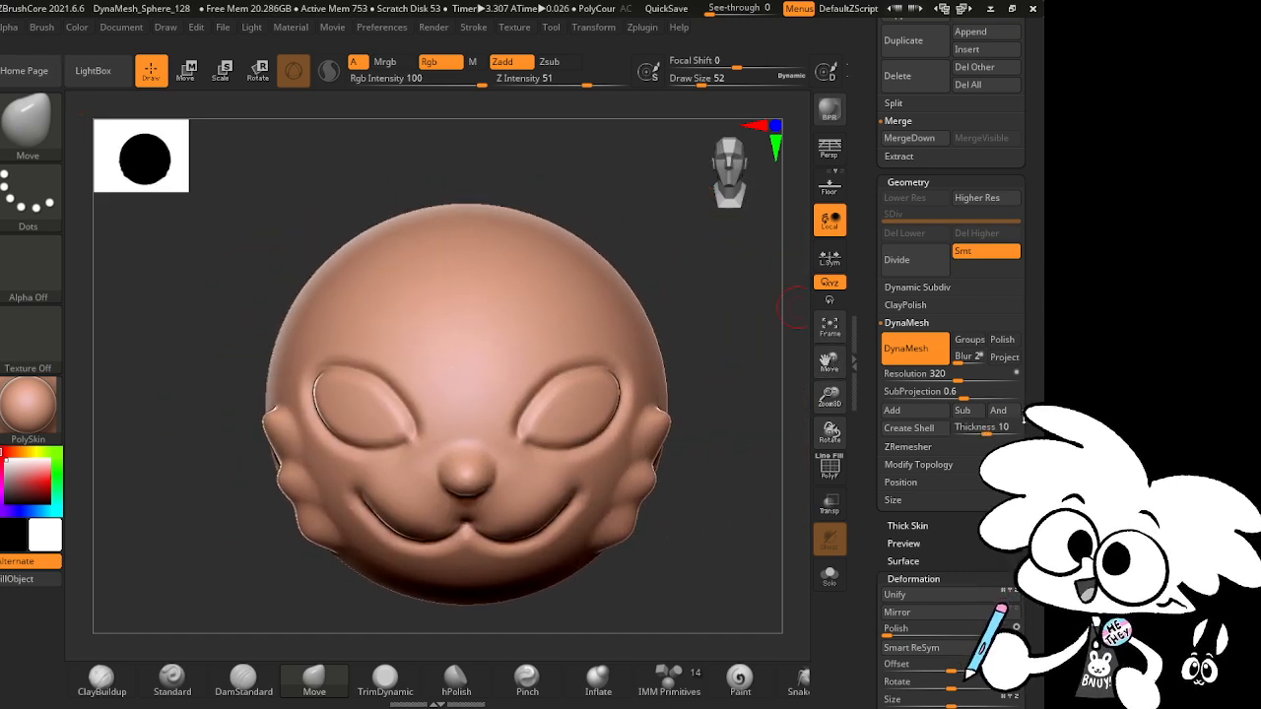
Step: Append a Cylinder3D as a new subtool to the hollow face
scroll(1025, 420, "up", 5)
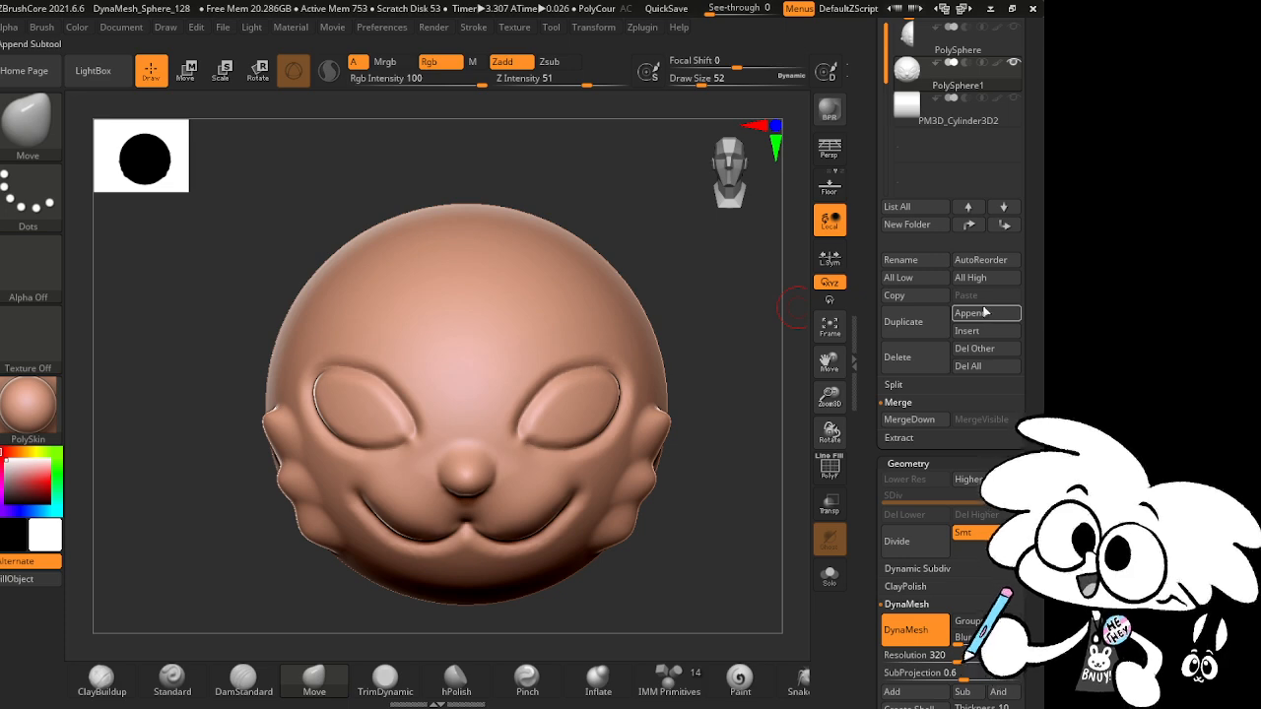
left_click(982, 314)
left_click(690, 343)
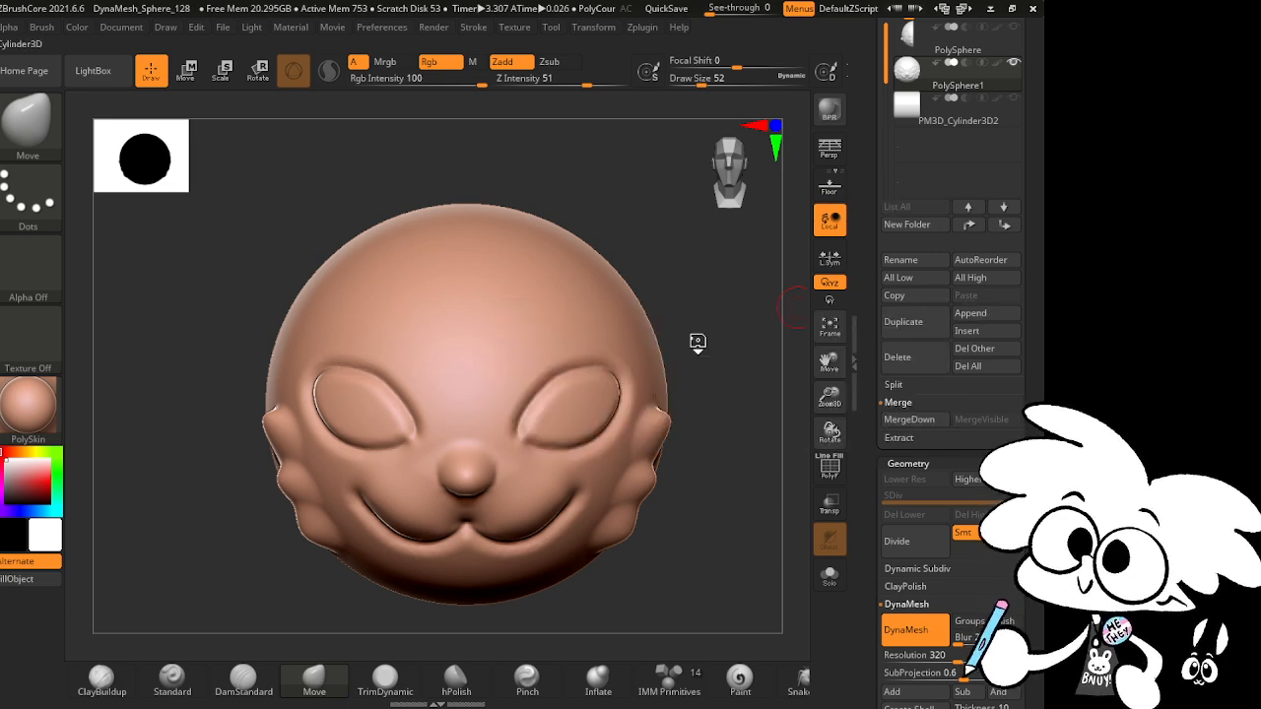
Step: Stretch the appended small cylinder vertically into a thin rod spanning the full height of the hollow face
left_click_drag(782, 339, 647, 428)
key("w")
left_click_drag(362, 398, 259, 574)
left_click_drag(524, 349, 422, 352, "shift")
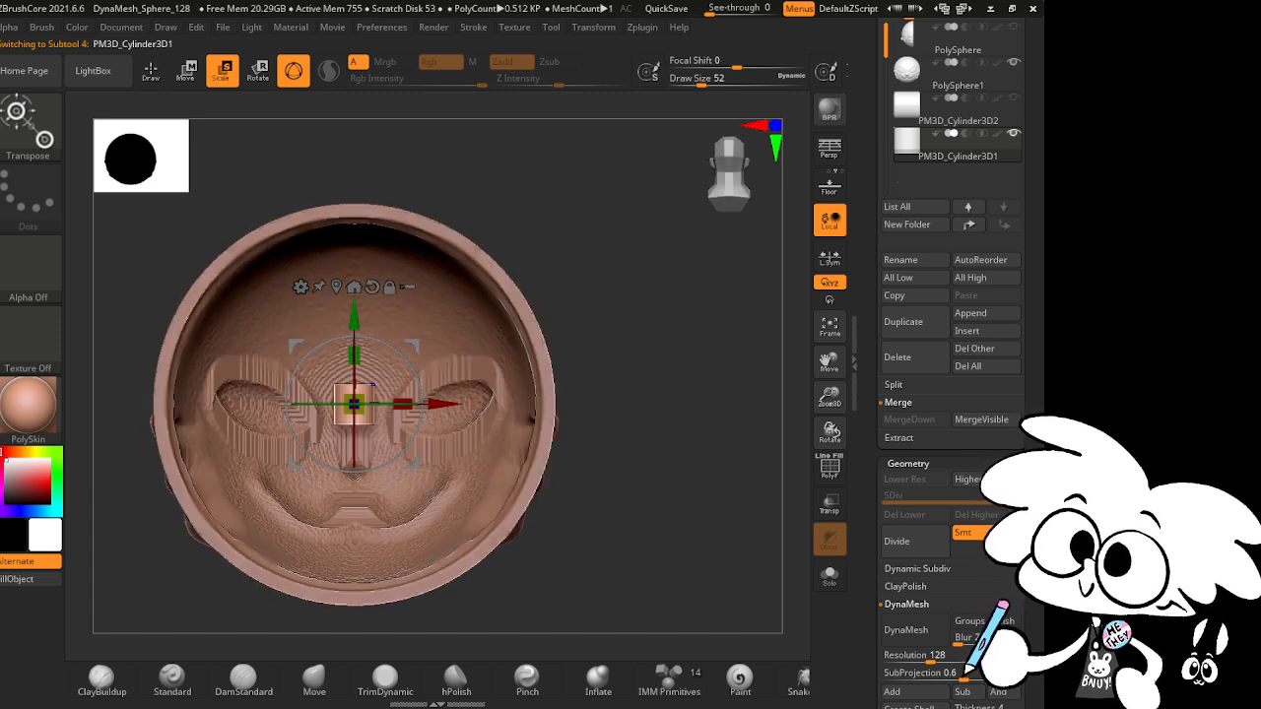
left_click_drag(837, 386, 966, 375)
left_click_drag(826, 357, 919, 288)
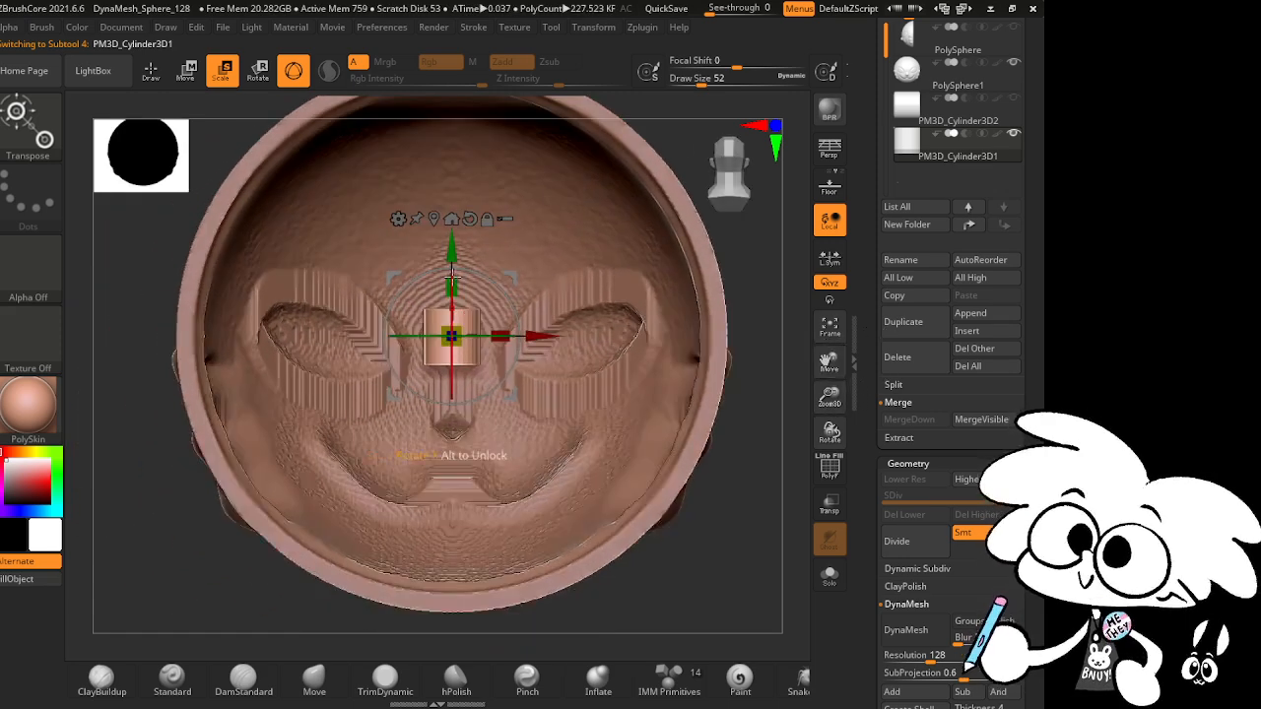
left_click_drag(452, 287, 469, 61)
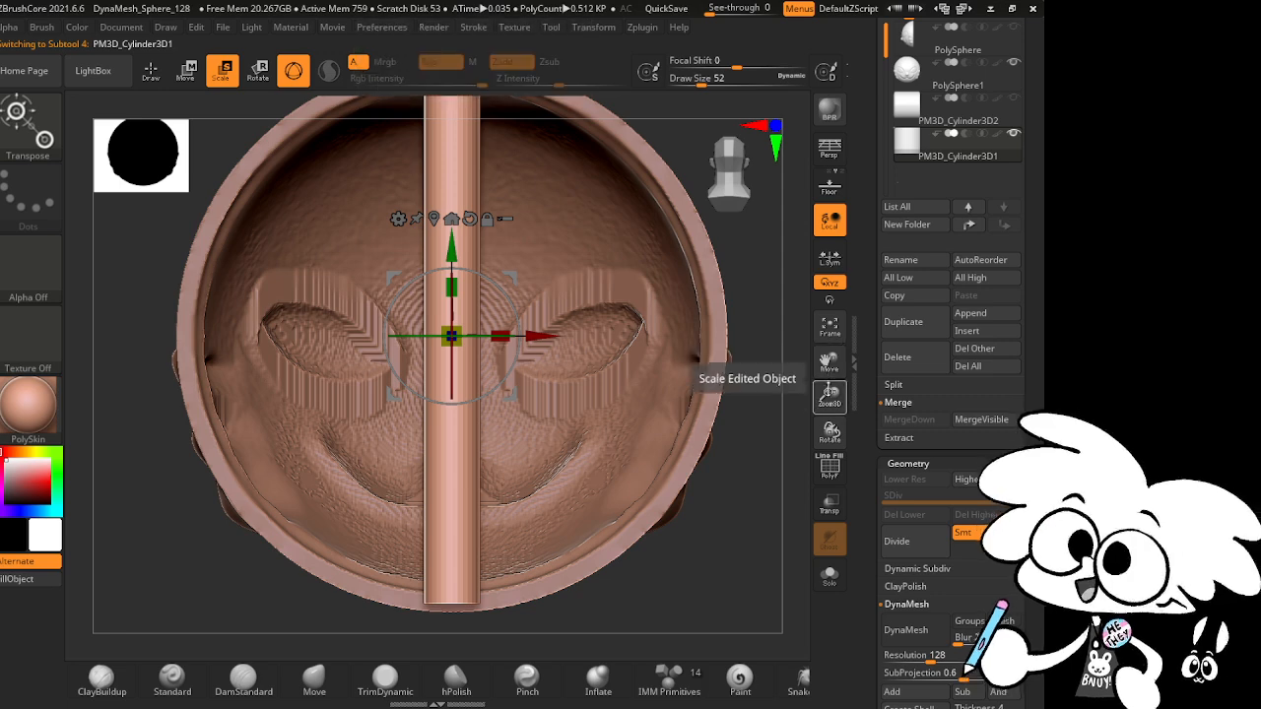
Step: Scale the cylinder into a thinner rod that extends past the top and bottom of the hollow face
left_click_drag(830, 393, 727, 352)
left_click_drag(451, 287, 454, 272)
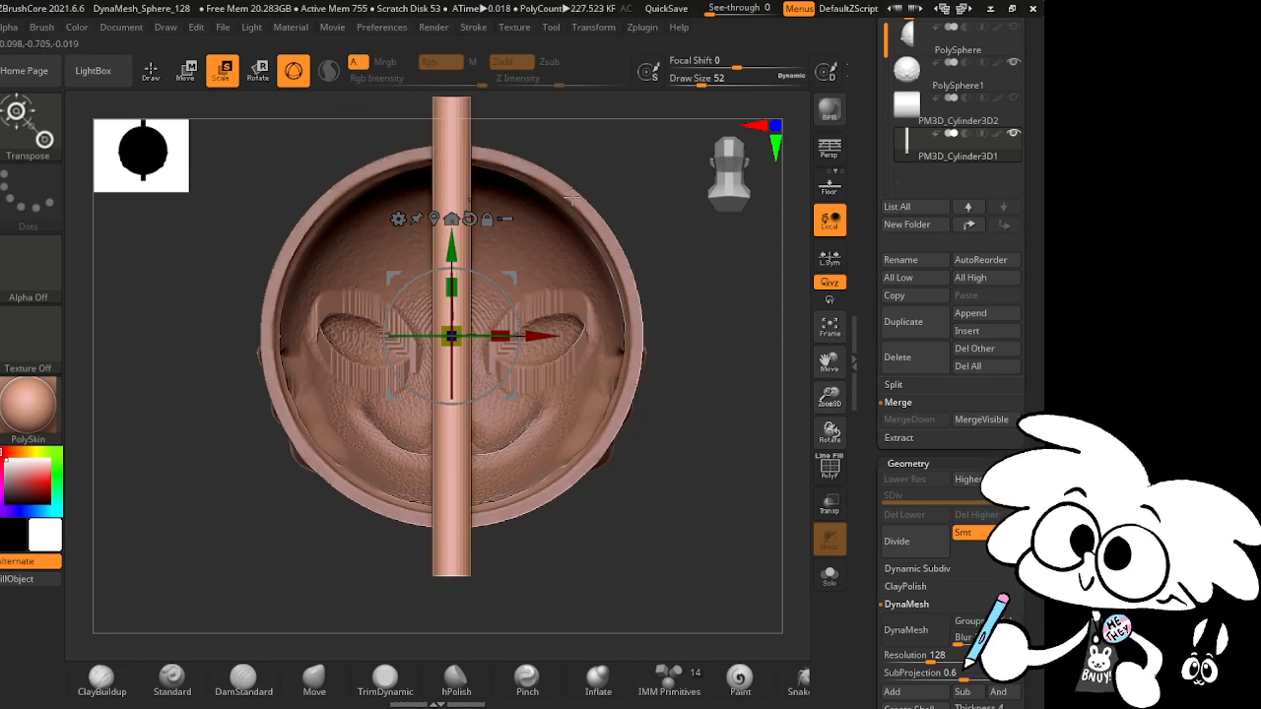
left_click_drag(459, 336, 401, 402)
left_click_drag(453, 269, 471, 207)
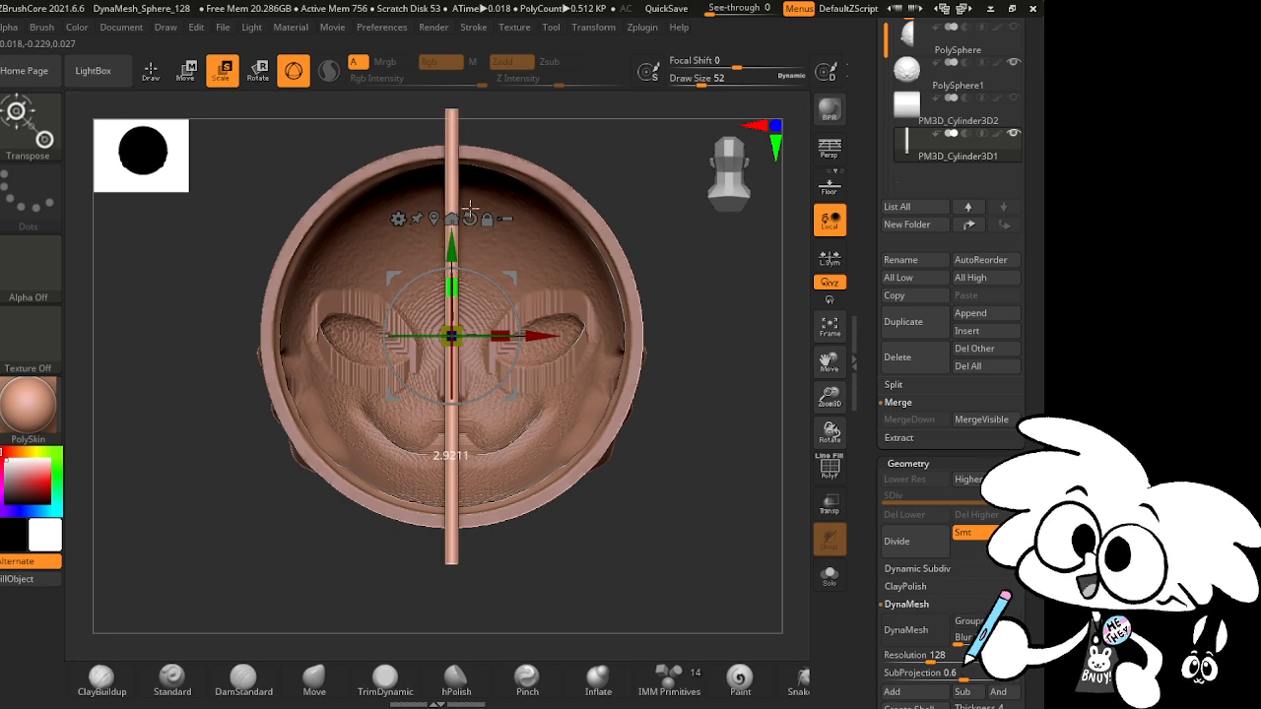
left_click_drag(453, 333, 450, 338)
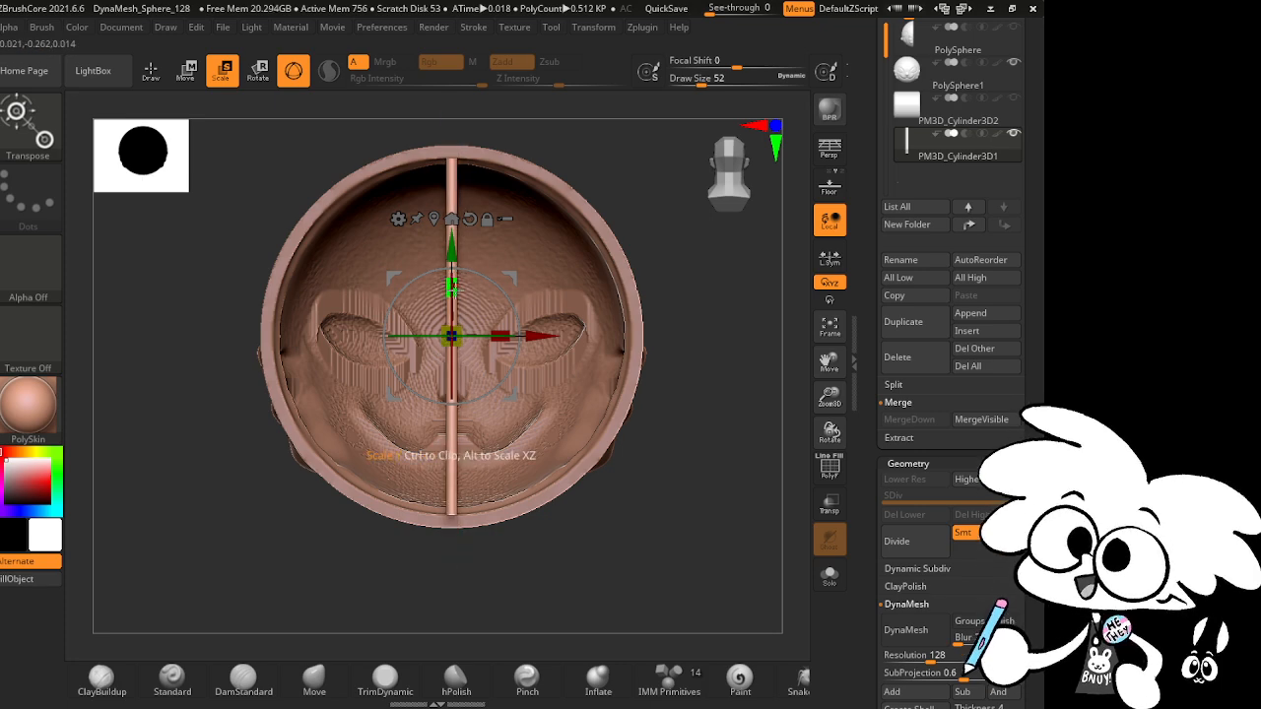
Step: Move the rod forward so it crosses the shell just inside its rear rim, and thin and lengthen it further
left_click_drag(613, 515, 638, 464)
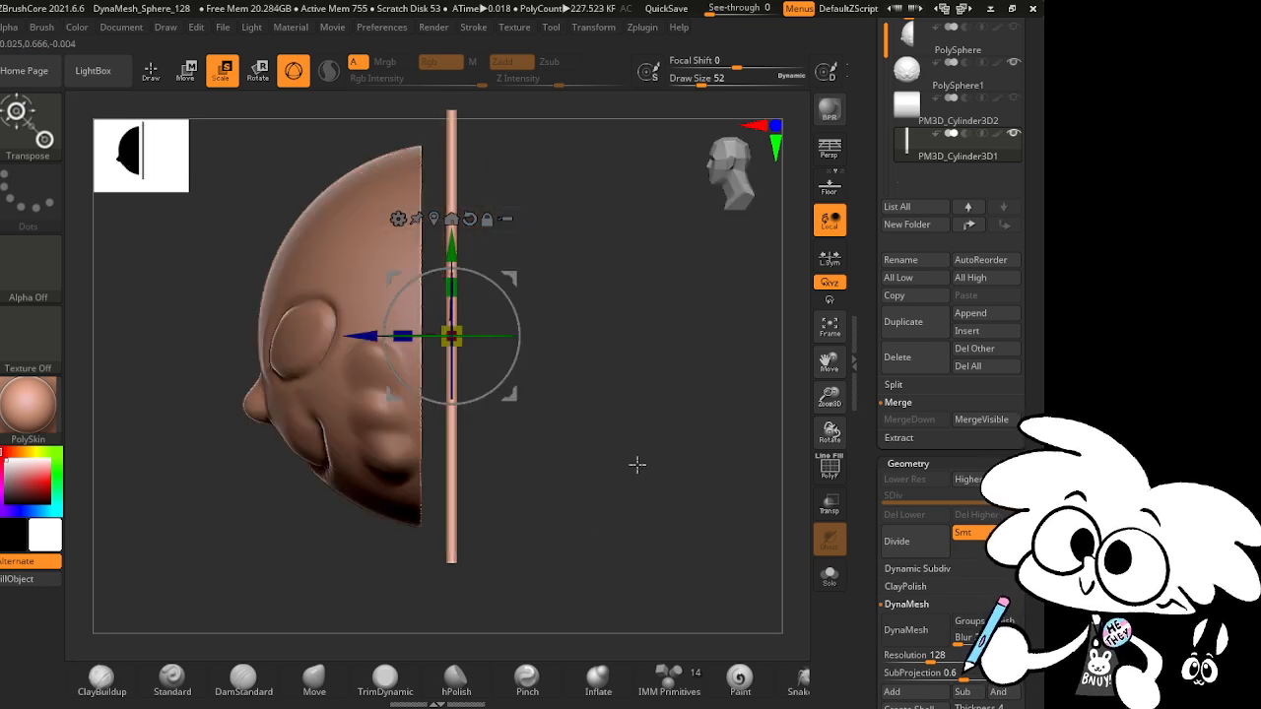
left_click_drag(369, 337, 326, 414)
left_click_drag(496, 233, 501, 414)
left_click_drag(830, 394, 792, 522)
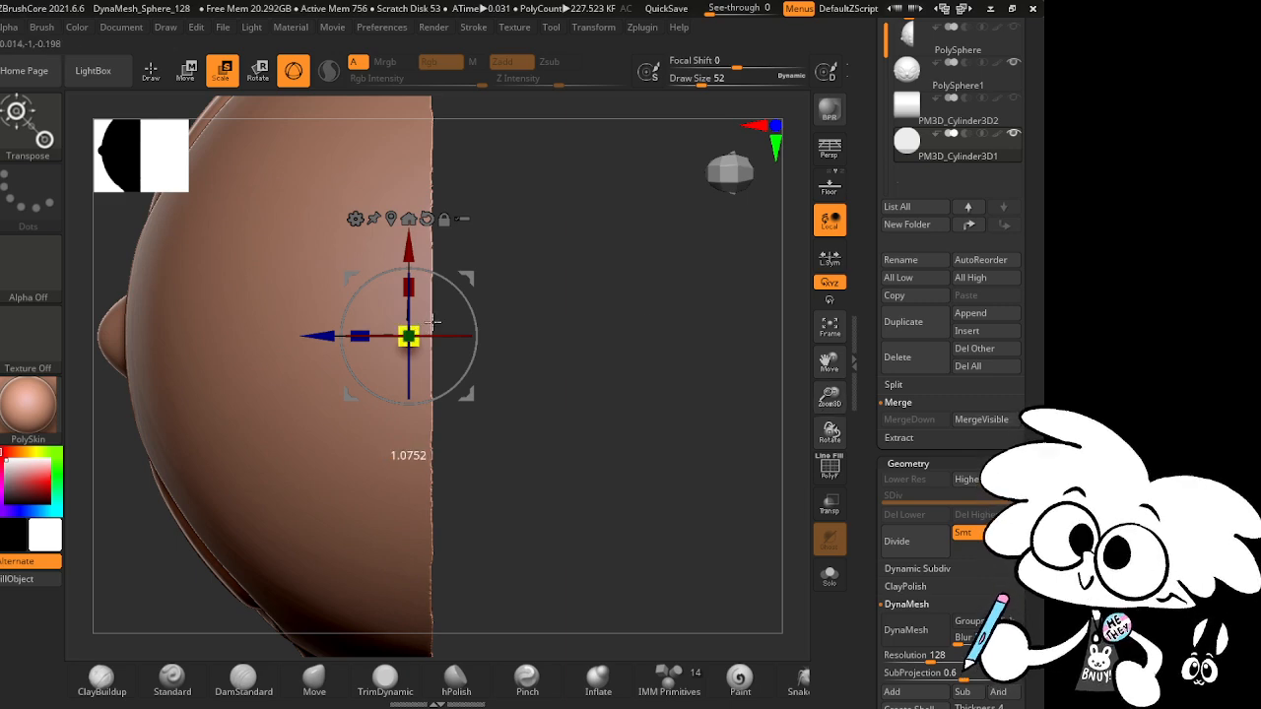
left_click_drag(613, 345, 471, 379)
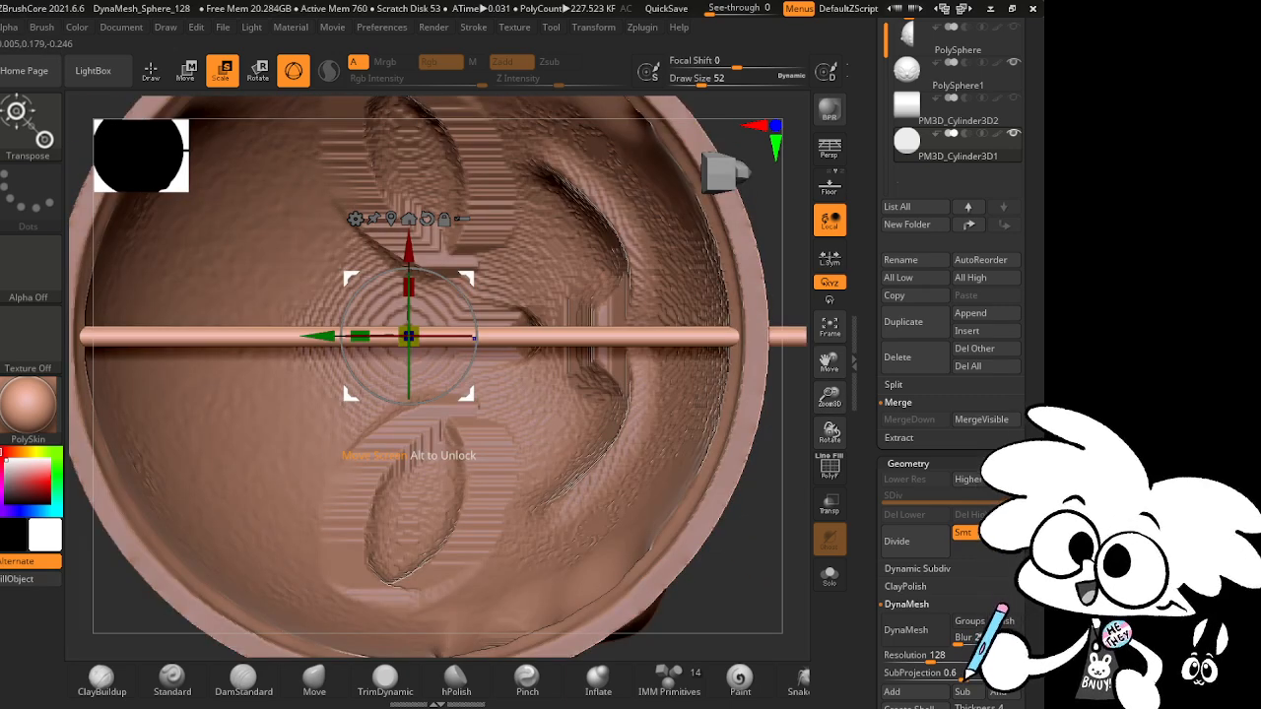
left_click_drag(670, 424, 762, 453)
left_click_drag(751, 560, 630, 465, "shift")
left_click(830, 362)
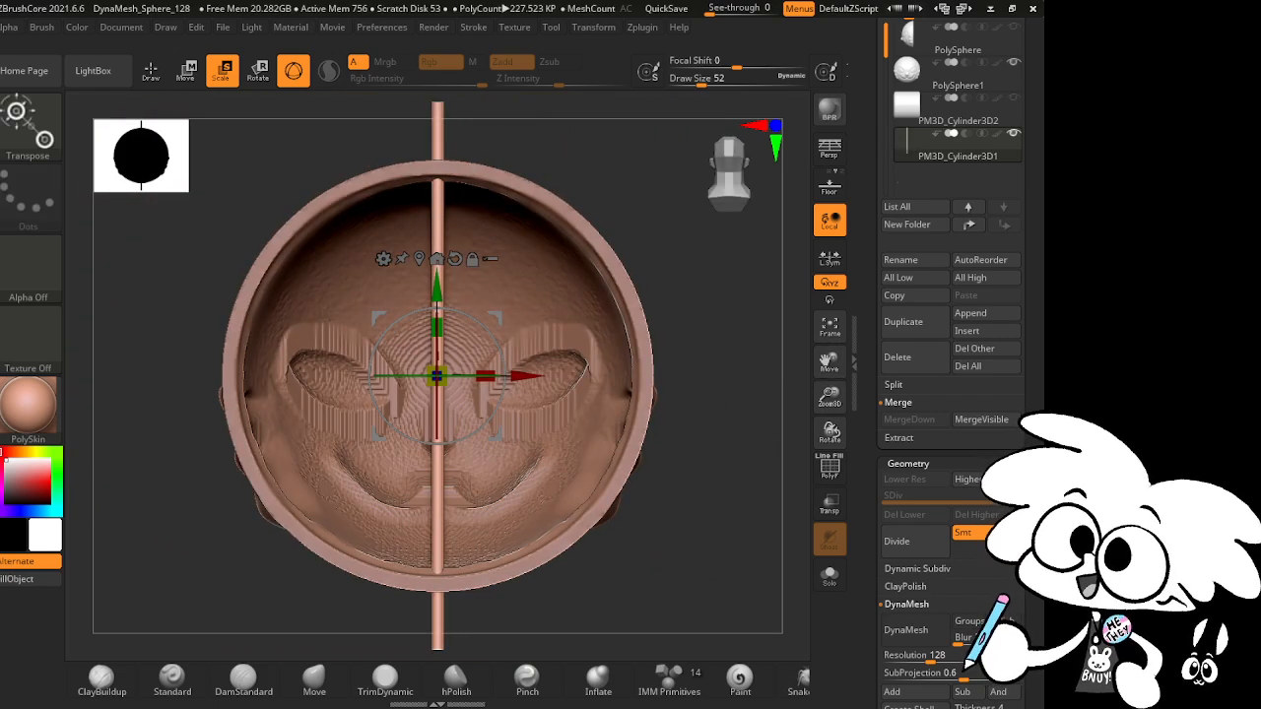
Step: Duplicate the rod eleven times, rotating each copy by an even increment around the center, to form a full ring of radial spokes
left_click(923, 327)
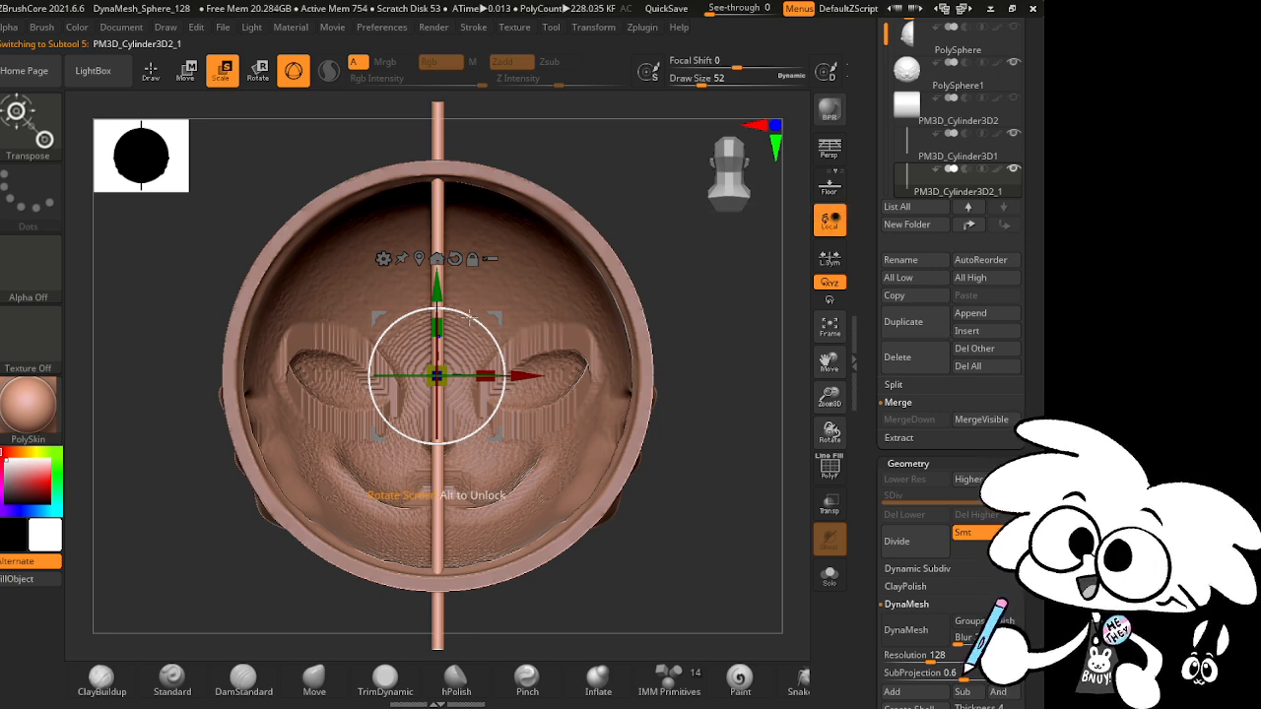
left_click_drag(469, 315, 487, 431)
left_click(920, 332)
left_click(917, 322)
left_click(917, 320)
left_click(909, 320)
left_click(909, 320)
left_click(922, 332)
left_click(916, 331)
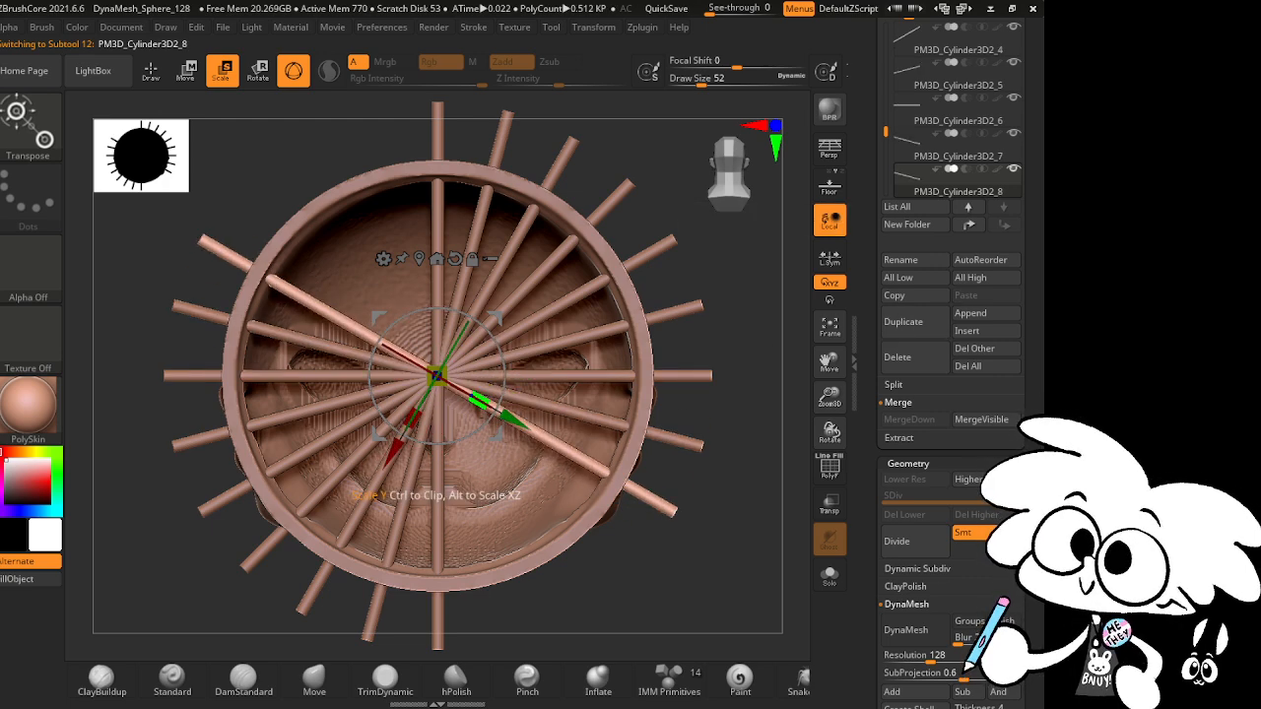
left_click_drag(511, 382, 511, 398)
left_click(922, 331)
left_click(922, 331)
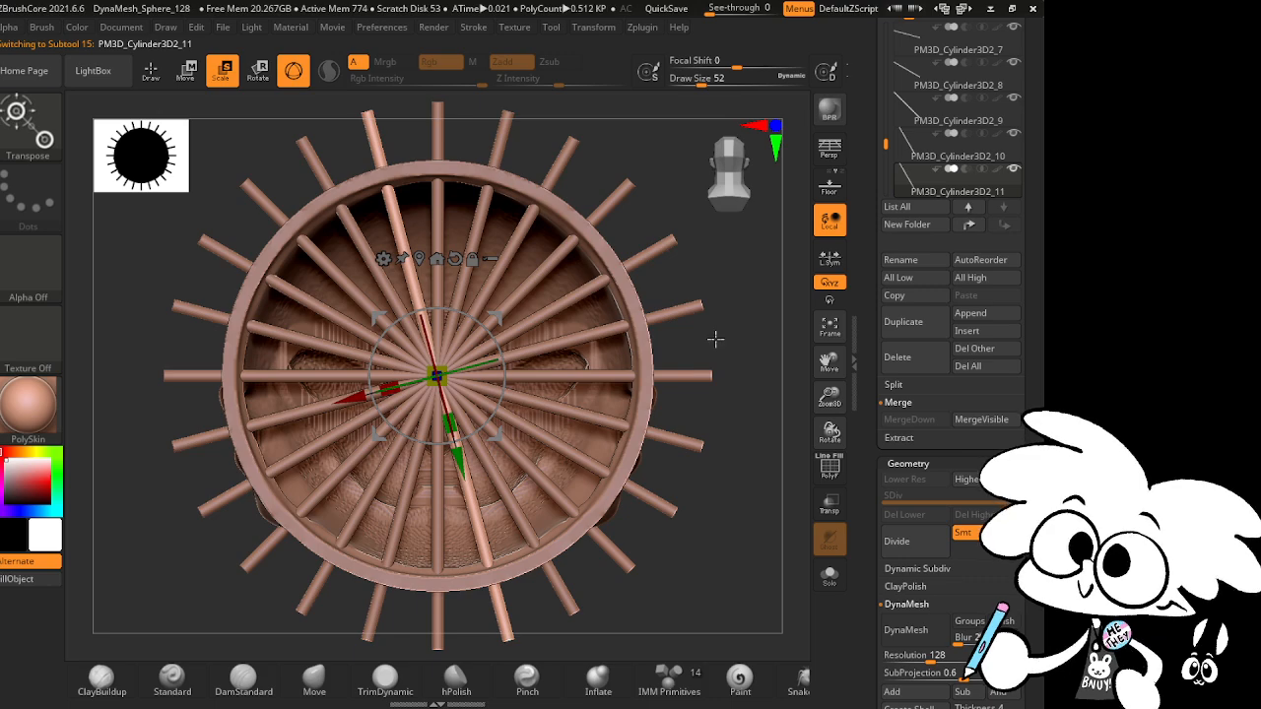
Step: Merge all the radial rods down into the single PM3D_Cylinder3D1 subtool, starting from the original vertical rod
left_click_drag(715, 339, 705, 378)
left_click_drag(742, 263, 895, 263)
left_click_drag(1019, 145, 1018, 267)
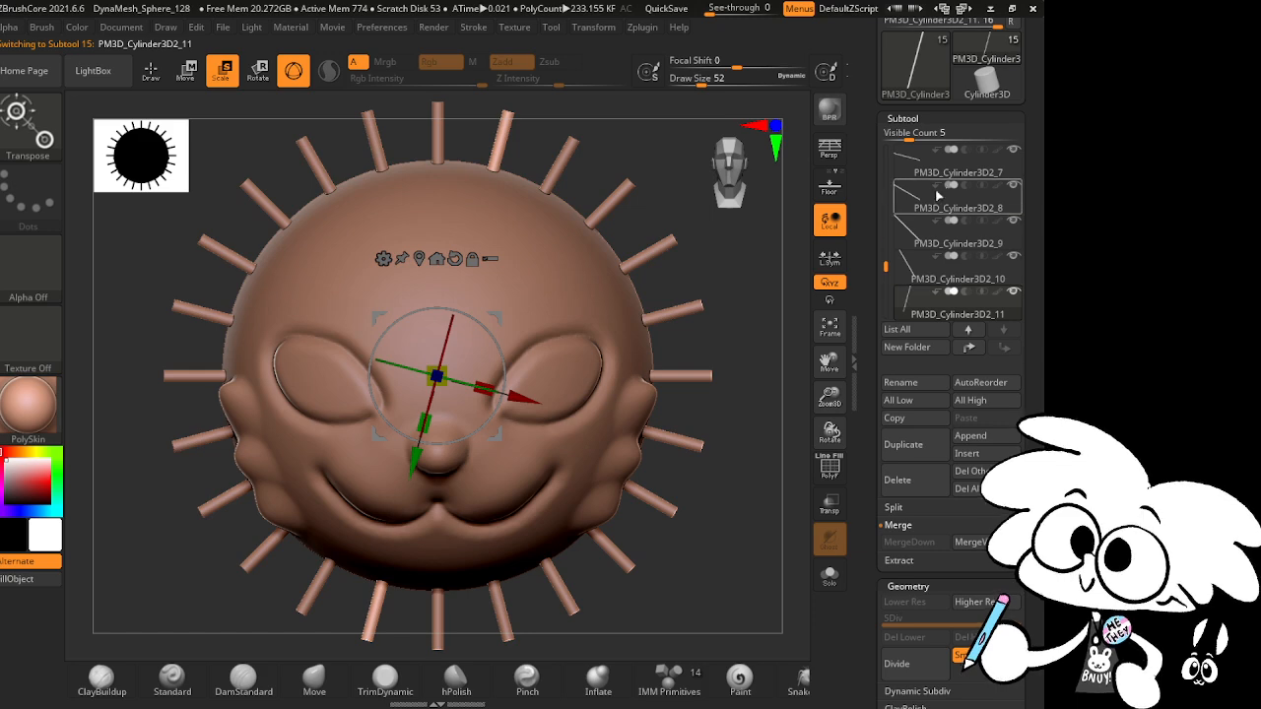
left_click(972, 332)
left_click(972, 331)
left_click(973, 331)
left_click(974, 331)
double_click(973, 331)
left_click(974, 330)
left_click(974, 330)
double_click(974, 330)
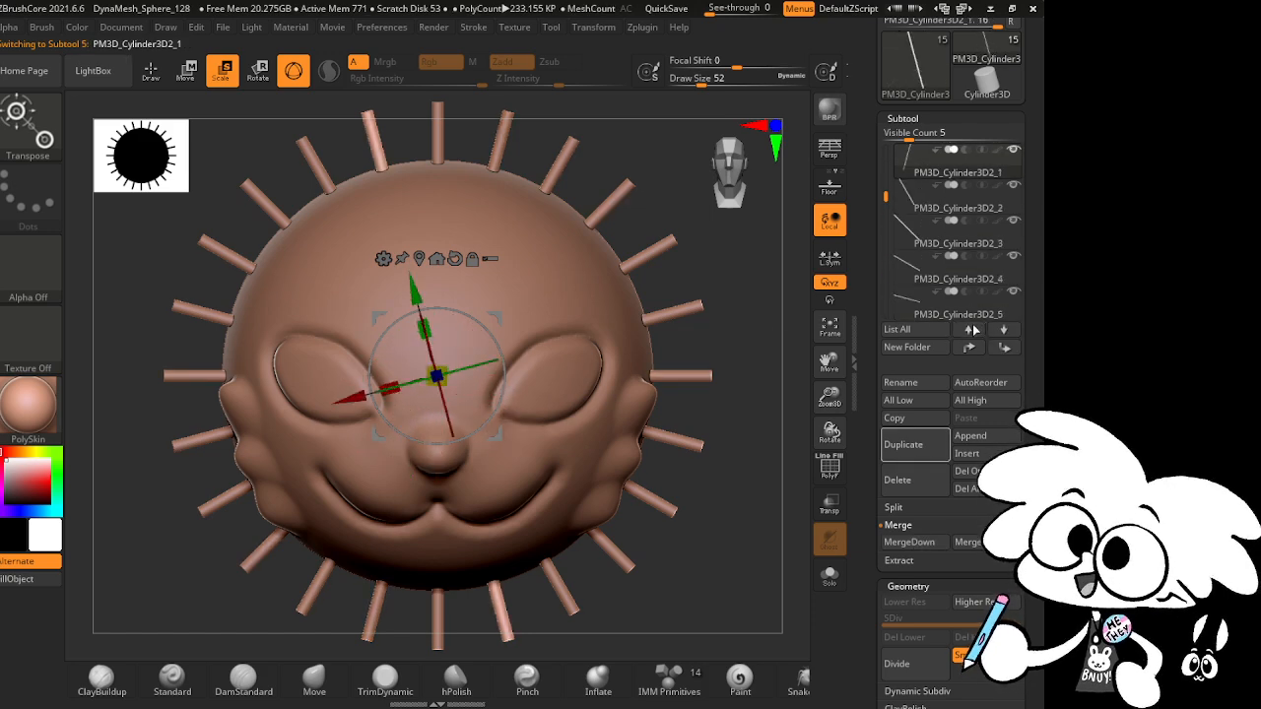
left_click(973, 331)
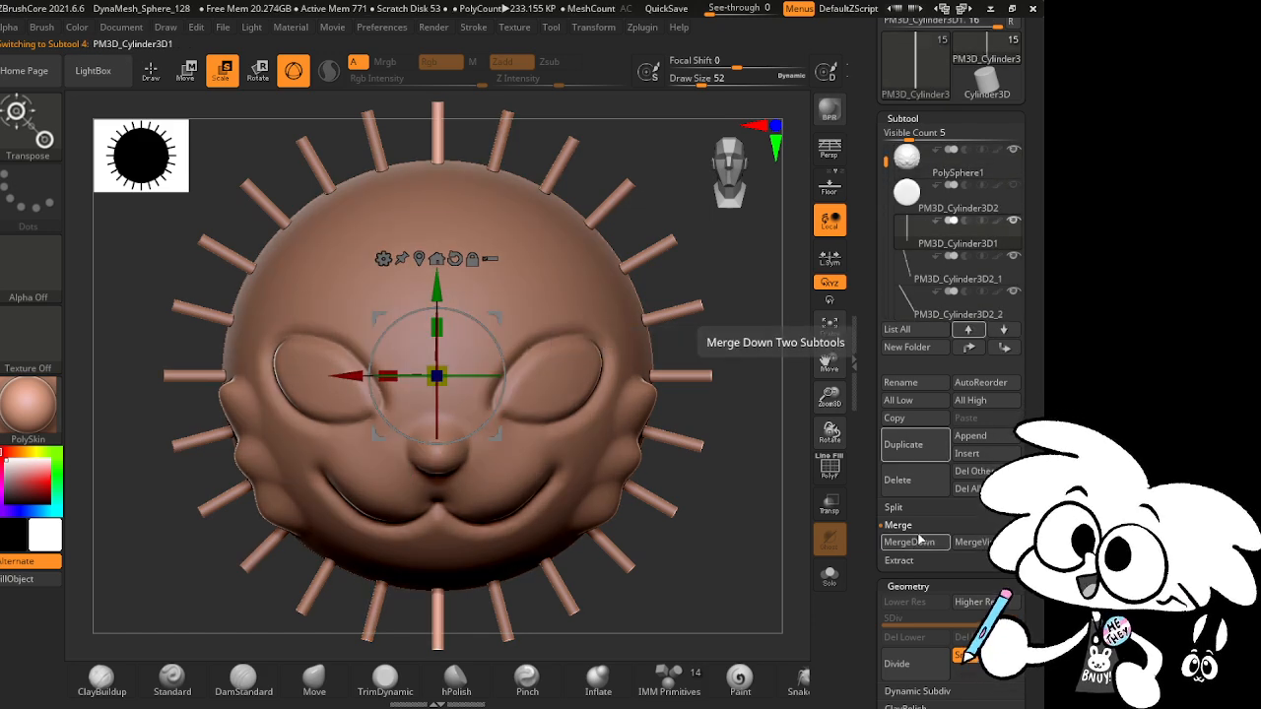
left_click(918, 540)
left_click(735, 574)
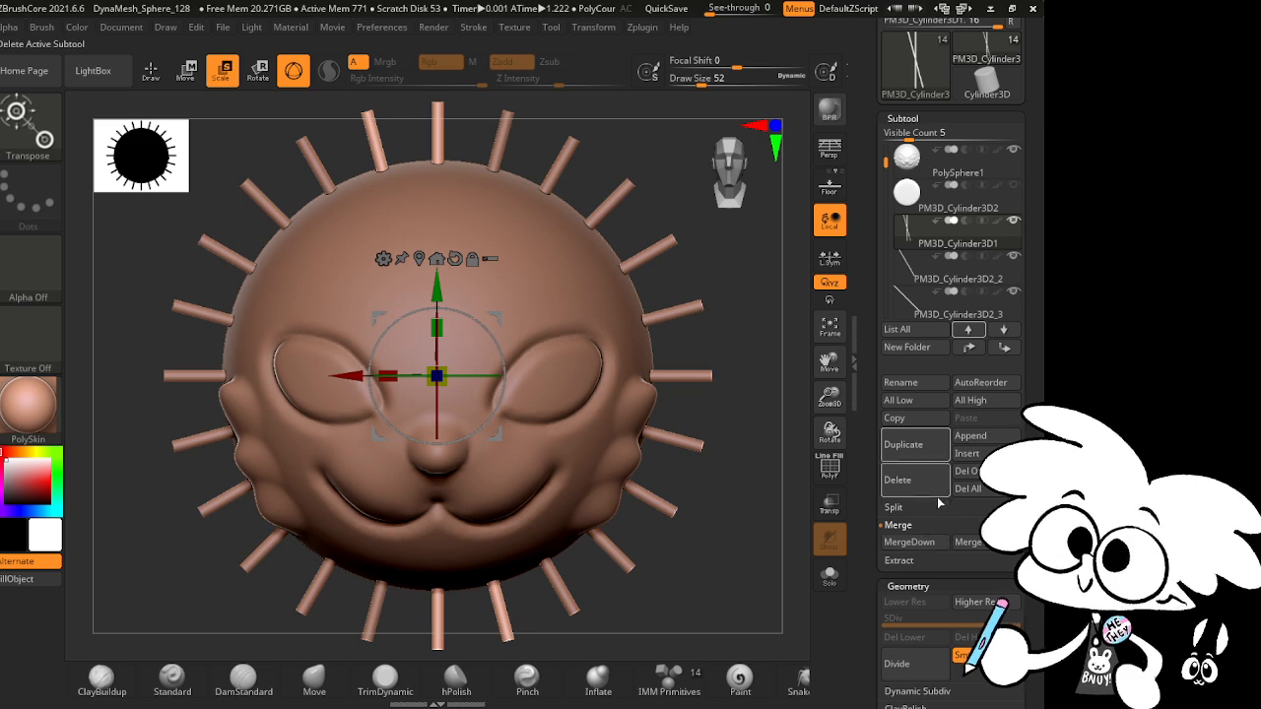
left_click(930, 542)
left_click(929, 542)
left_click(930, 543)
left_click(932, 543)
left_click(931, 543)
left_click(932, 543)
left_click(931, 543)
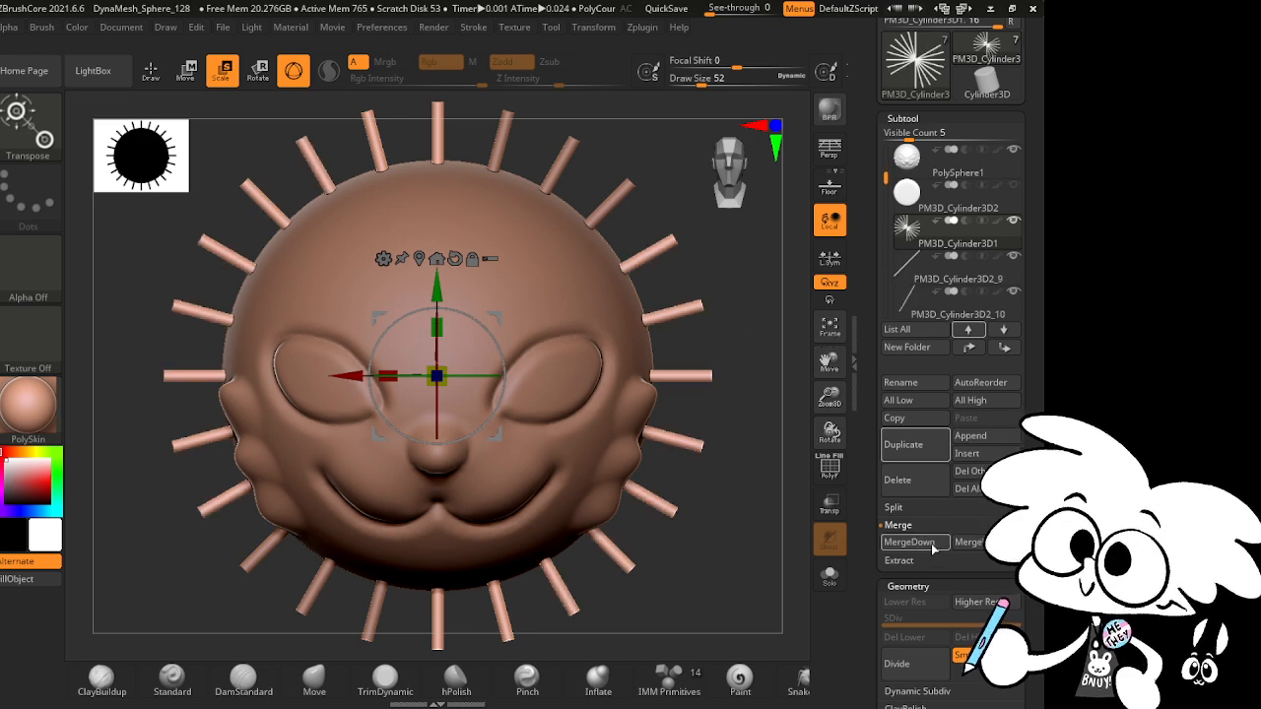
left_click(931, 543)
left_click(931, 543)
left_click(932, 543)
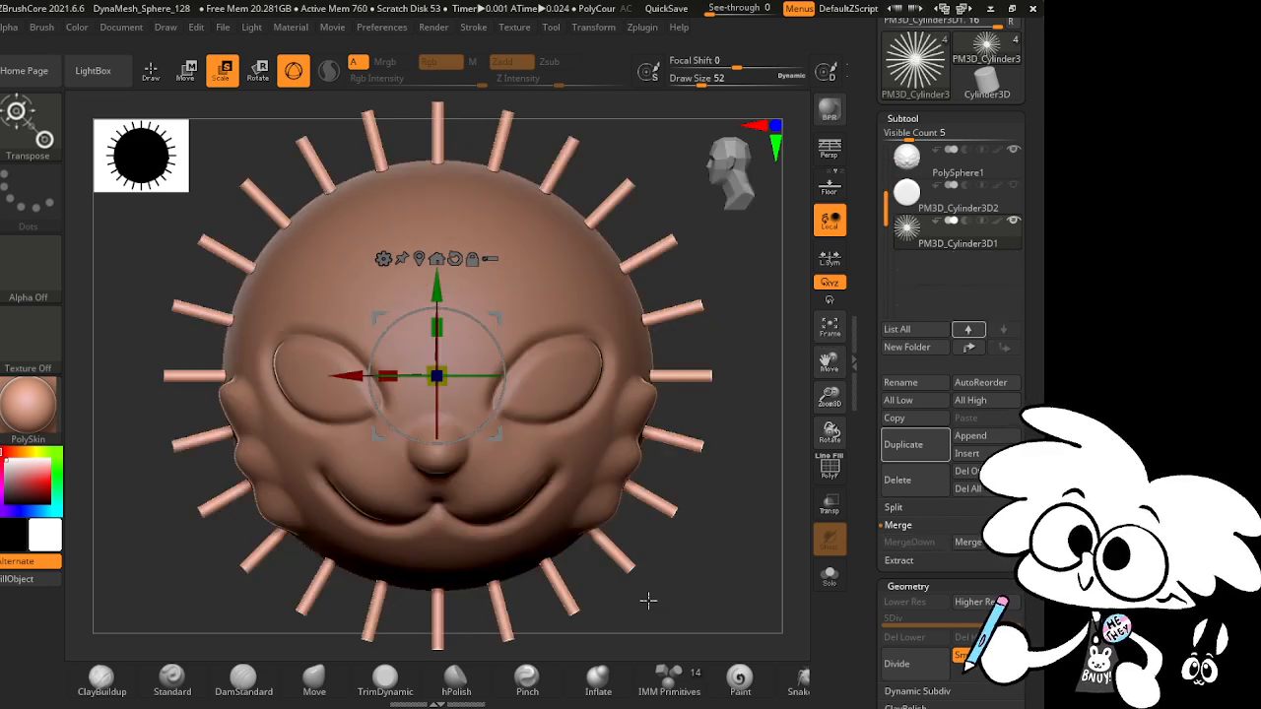
Step: Duplicate the merged spokes and rotate the copy by half a spoke gap to fill the spaces between them
left_click_drag(649, 601, 657, 526, "shift")
left_click(917, 444)
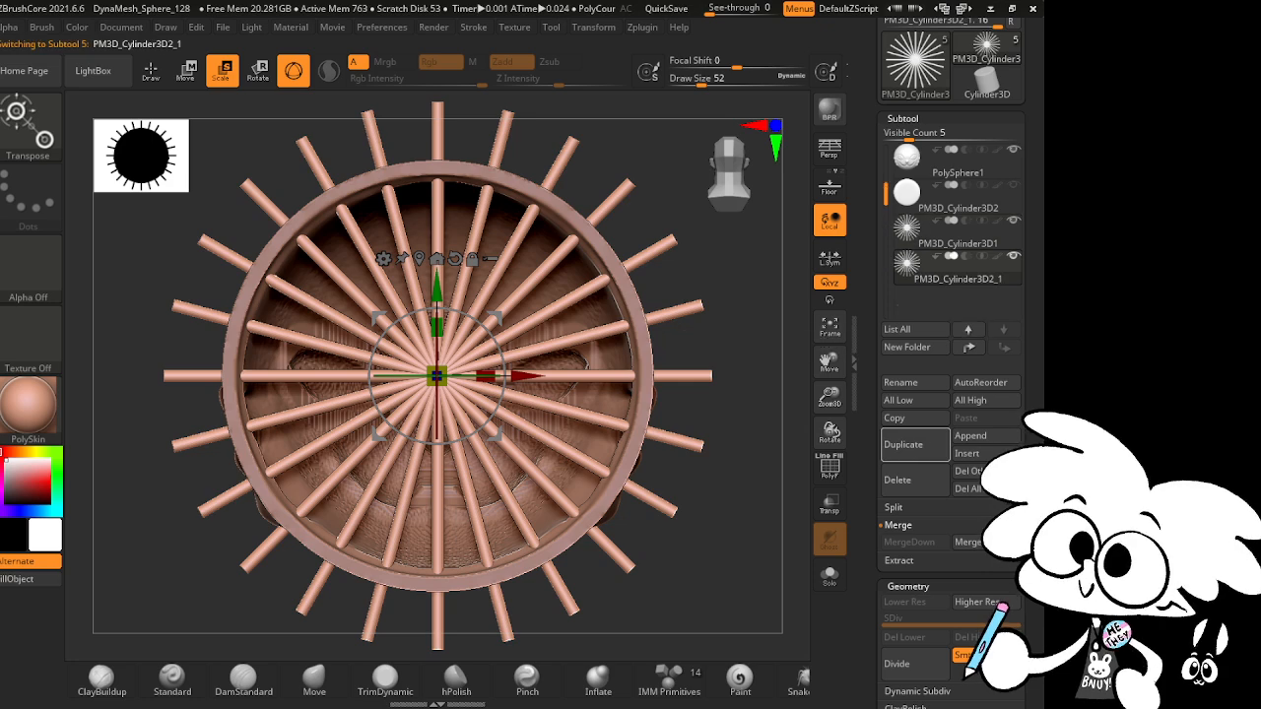
left_click_drag(473, 311, 482, 313)
left_click_drag(697, 469, 774, 486)
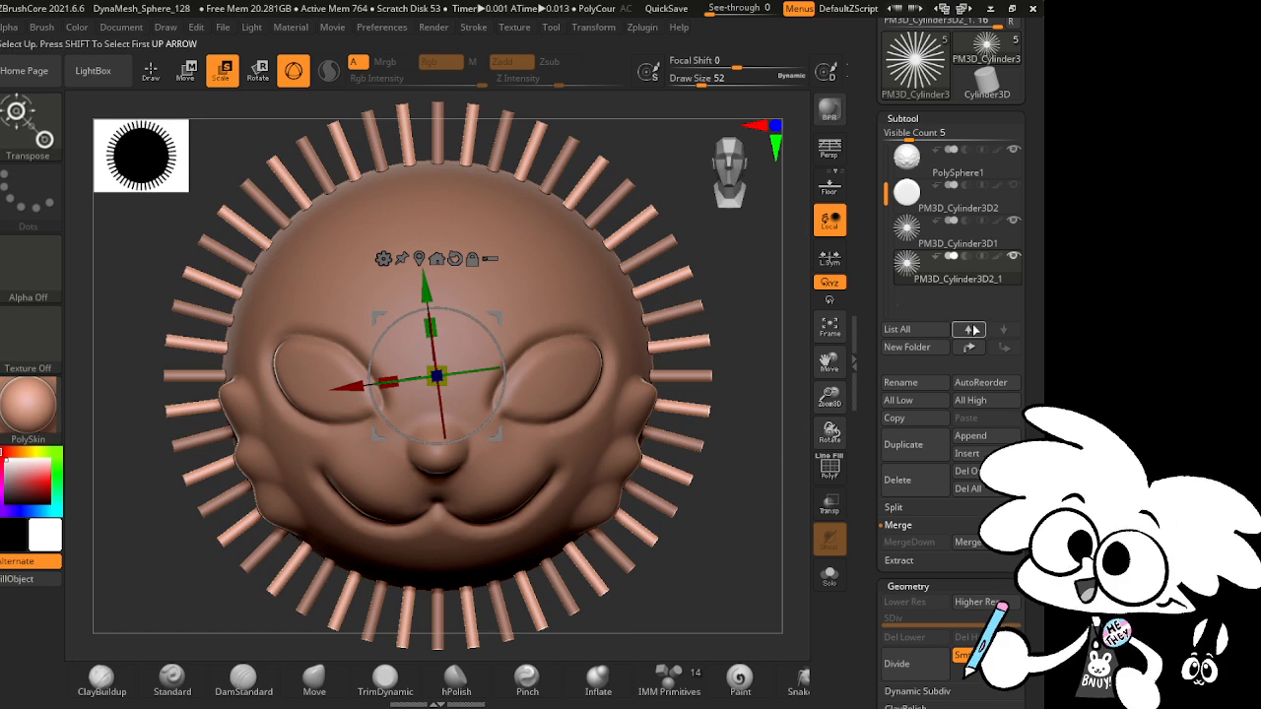
Step: Merge the two sets of spokes into one subtool and DynaMesh it at resolution 352
left_click(898, 479)
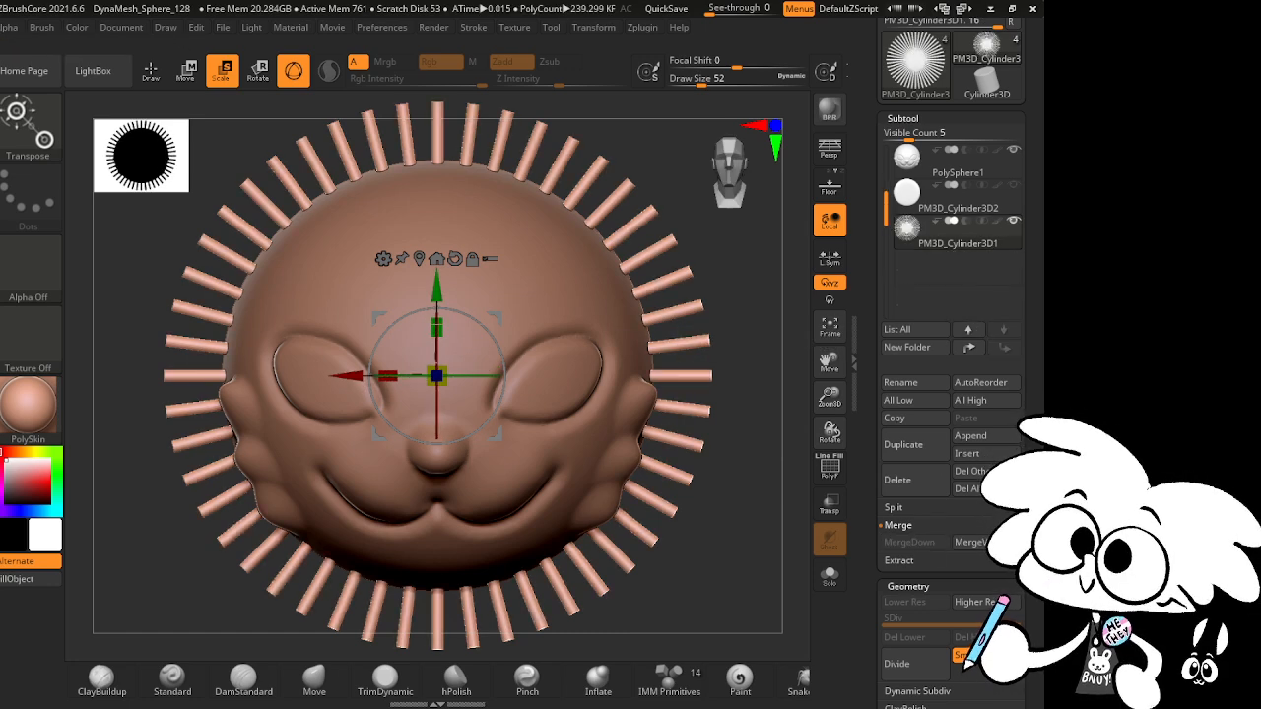
scroll(931, 493, "down", 5)
left_click_drag(931, 490, 962, 489)
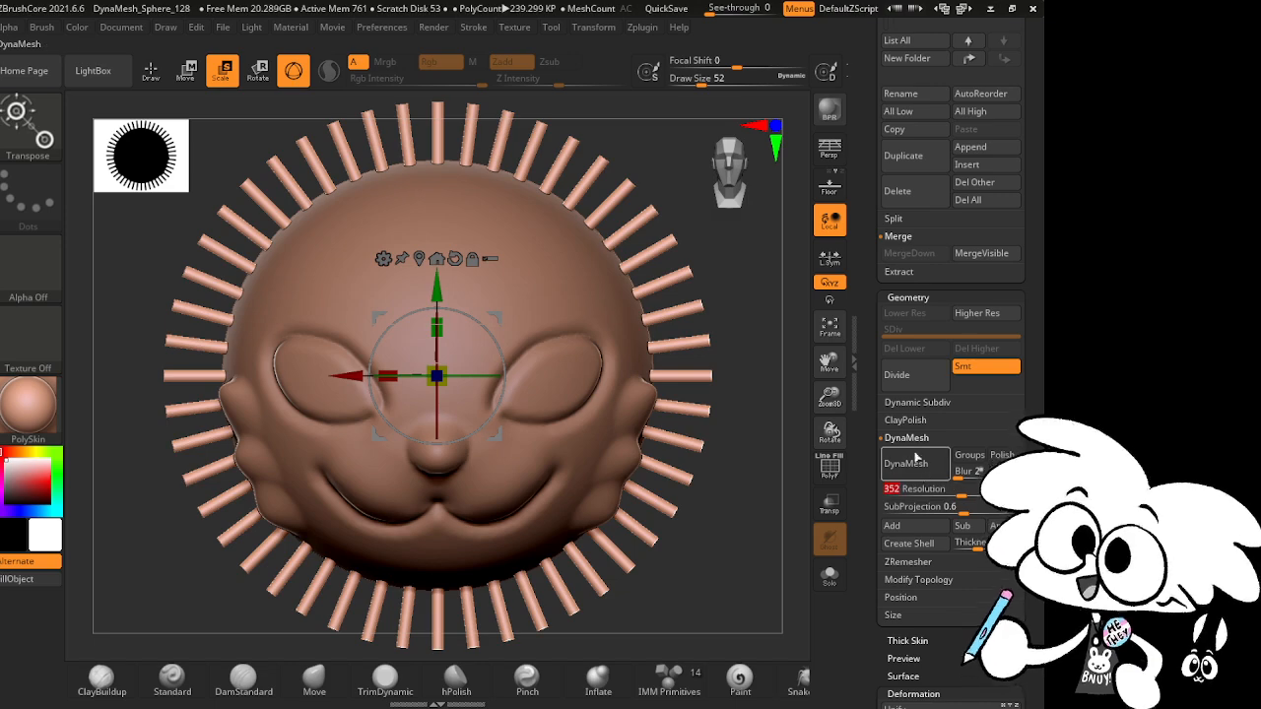
left_click(911, 468)
Step: Duplicate the merged spokes as a spare copy and move the PolySphere1 face directly above PM3D_Cylinder3D1 in the subtool order
left_click_drag(765, 530, 873, 467)
scroll(1005, 463, "up", 5)
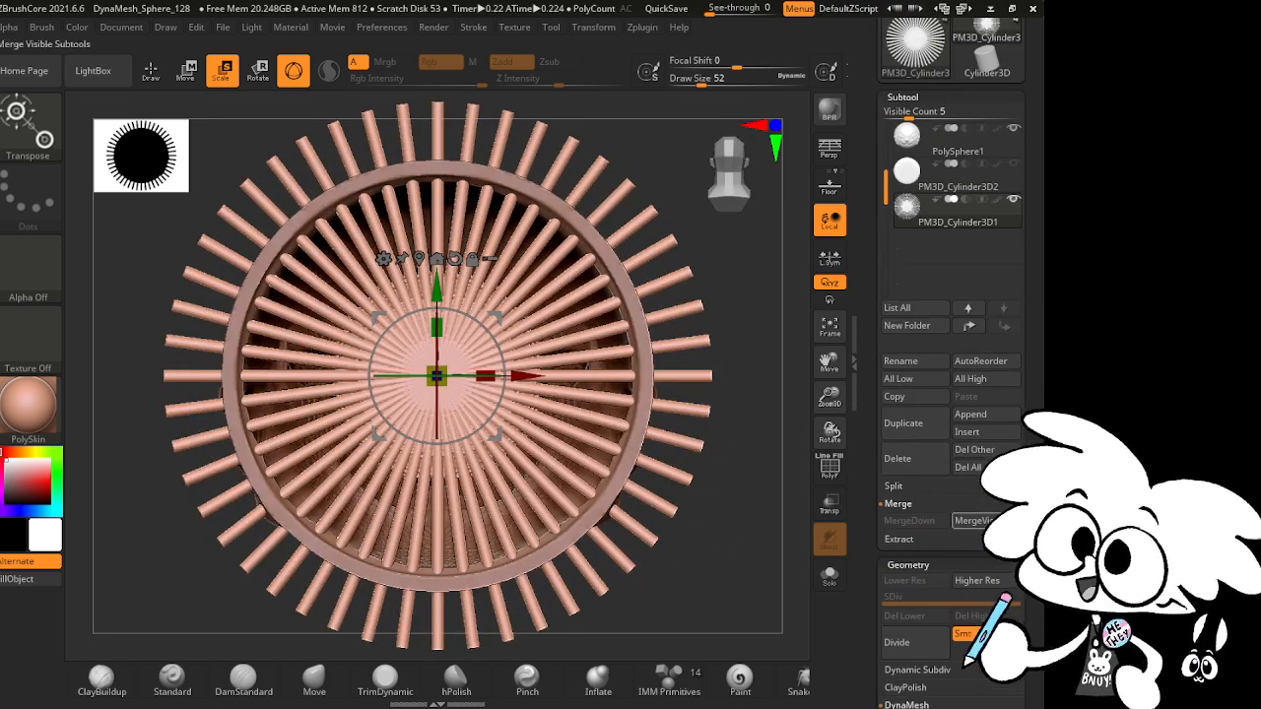
left_click(932, 429)
left_click(970, 311)
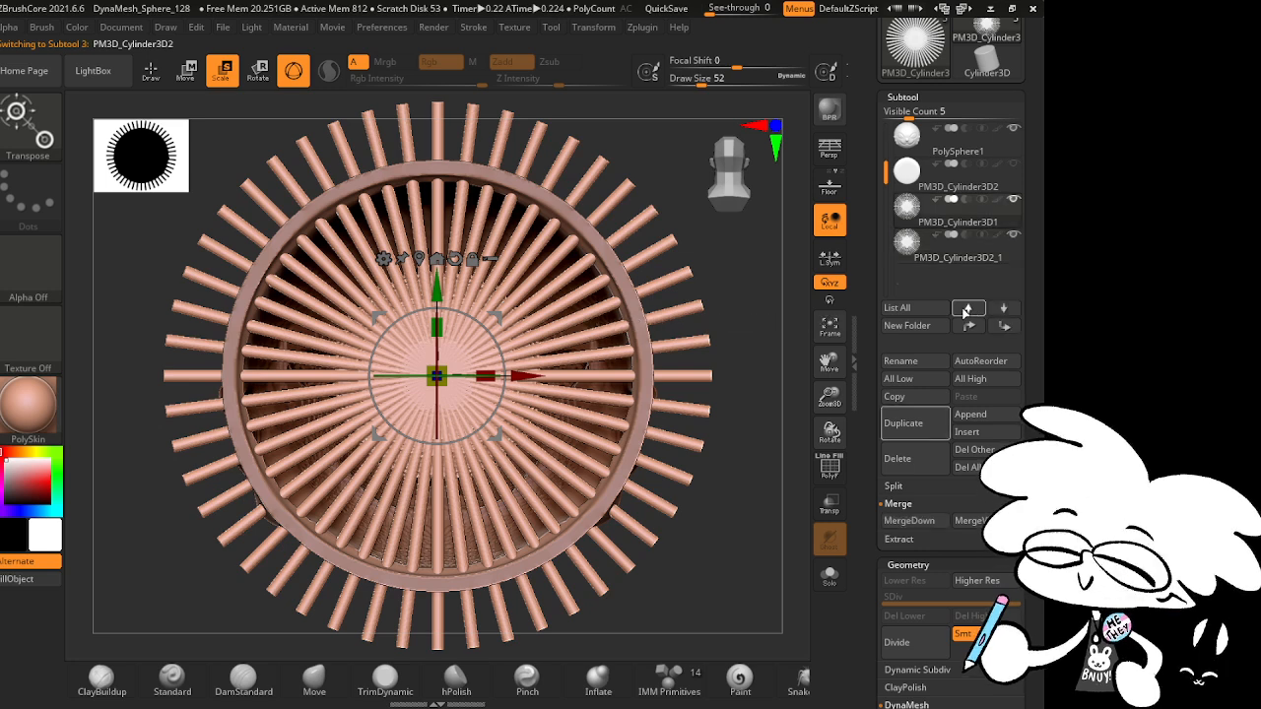
left_click(1000, 327)
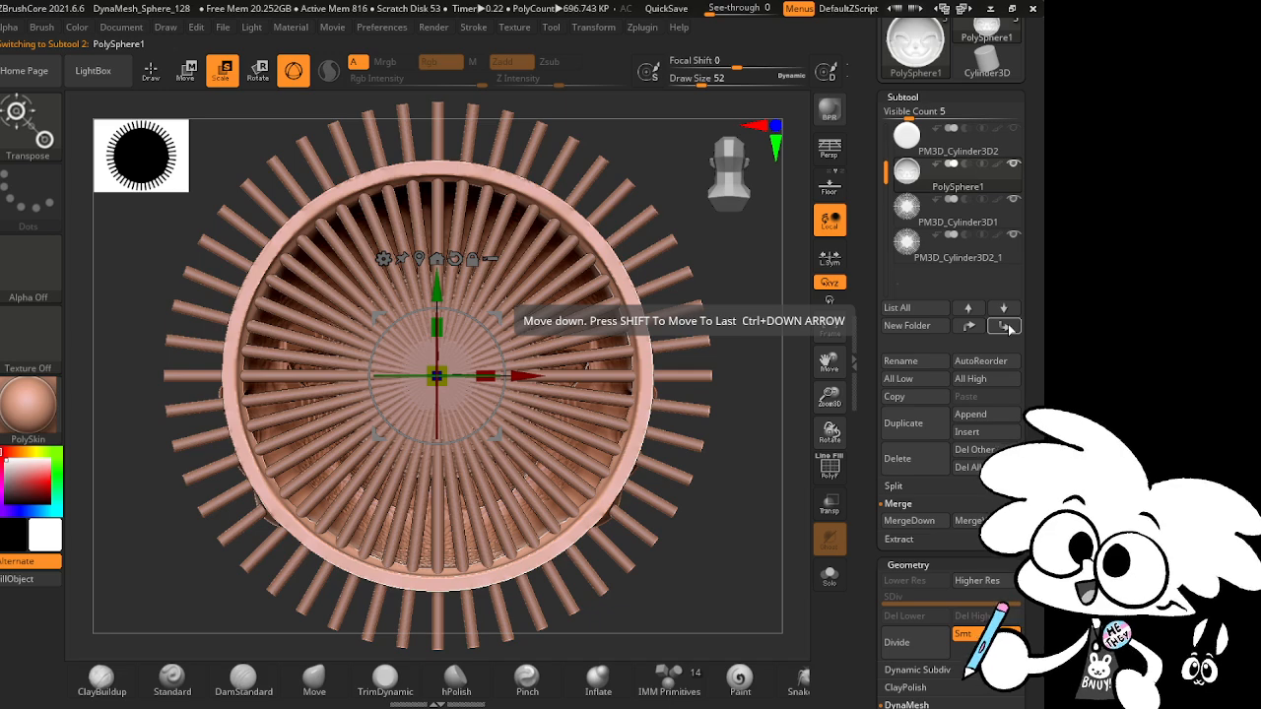
Step: Duplicate the PolySphere1 face shell, set the PM3D_Cylinder3D1 spokes to subtraction, and make PolySphere2 the active subtool
left_click(904, 423)
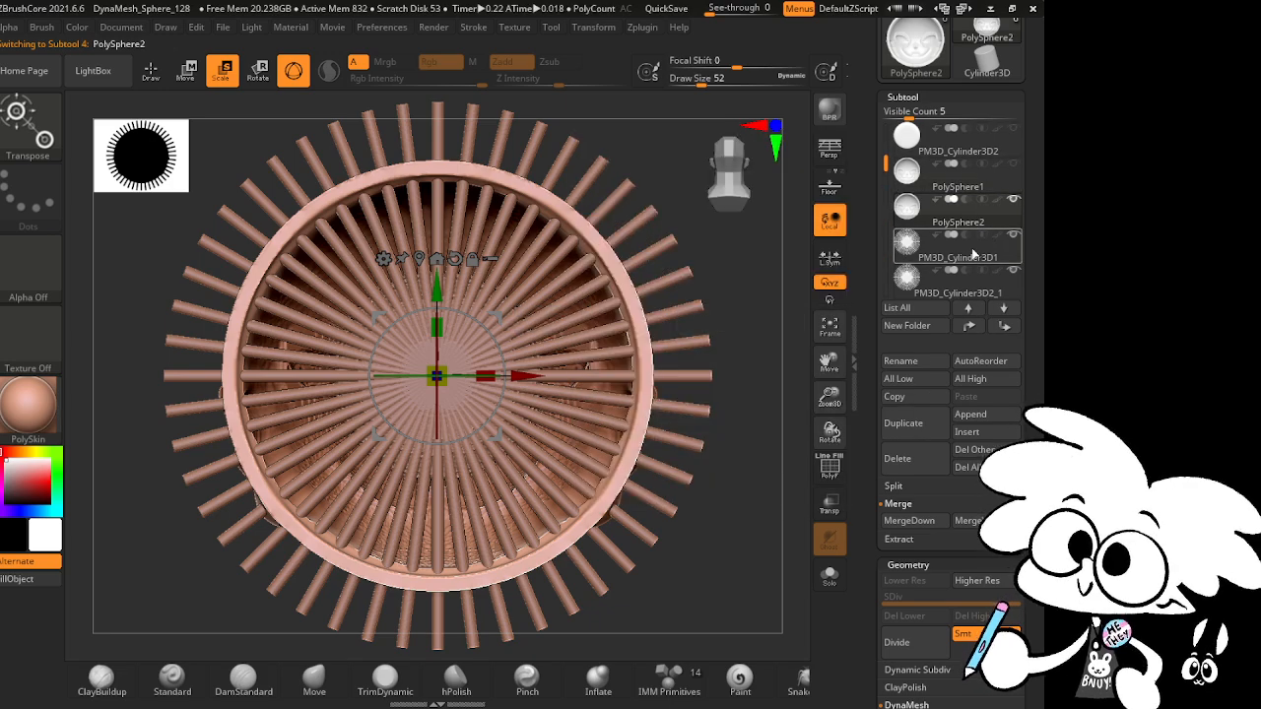
left_click(974, 254)
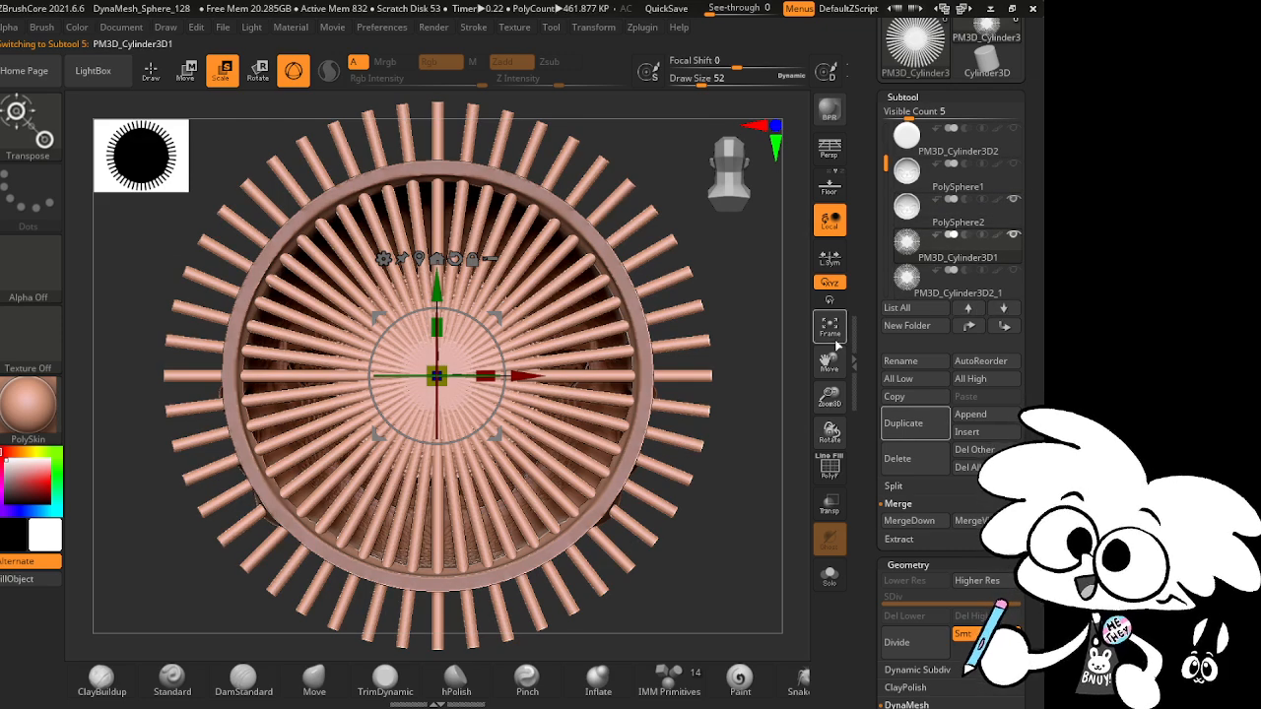
left_click(970, 308)
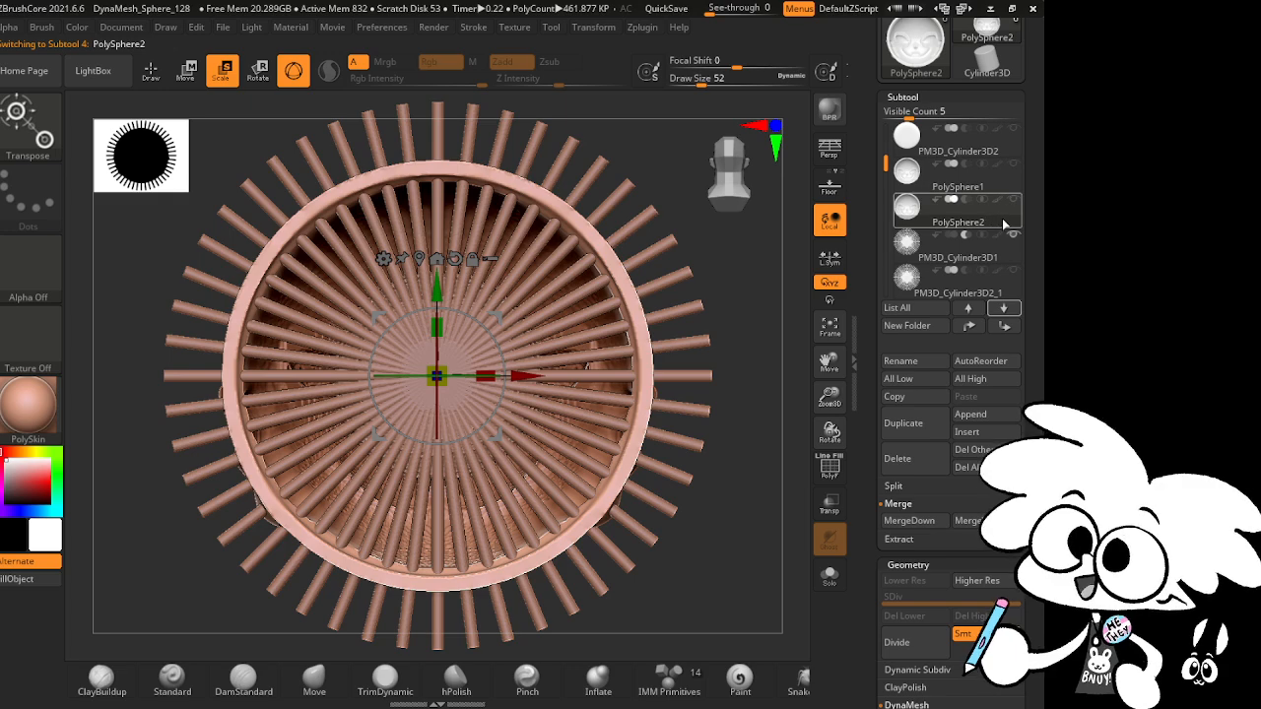
Step: Merge the subtractive spokes down into PolySphere2 and re-DynaMesh it at resolution 320 to cut holes around the shell's rim
left_click(1012, 200)
left_click_drag(727, 492, 721, 526)
left_click_drag(1019, 537, 1019, 157)
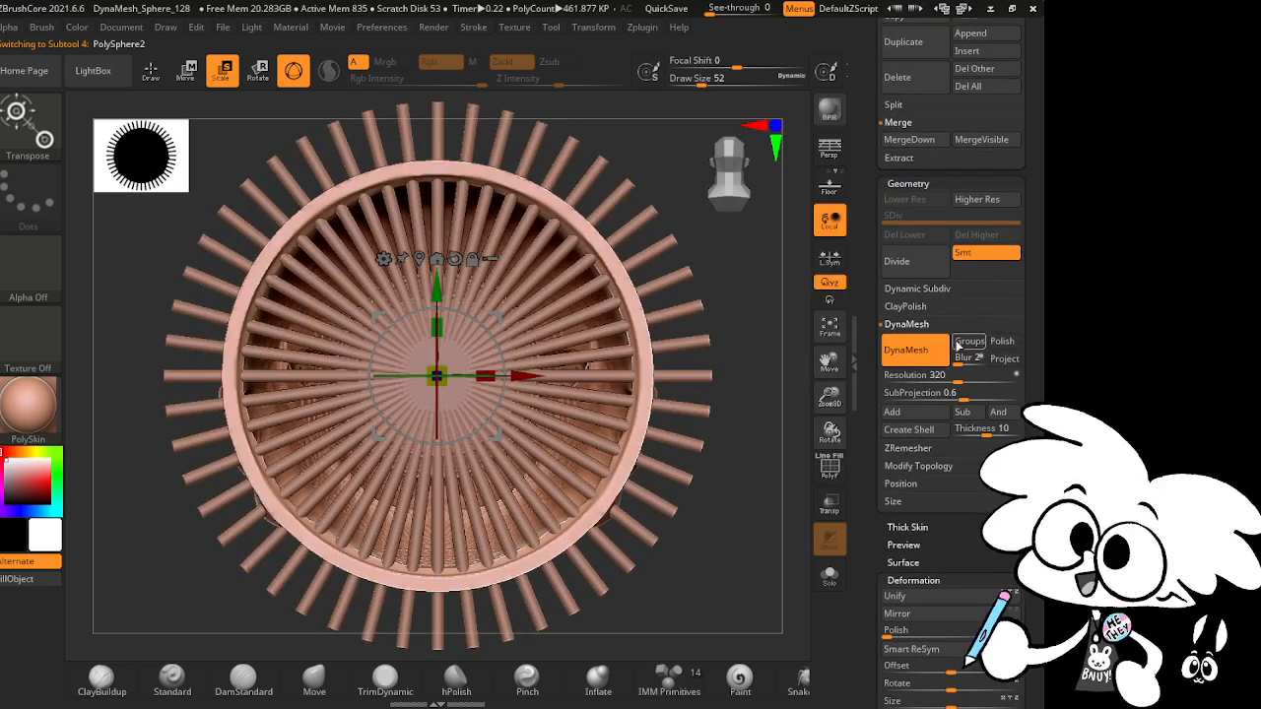
scroll(924, 394, "up", 5)
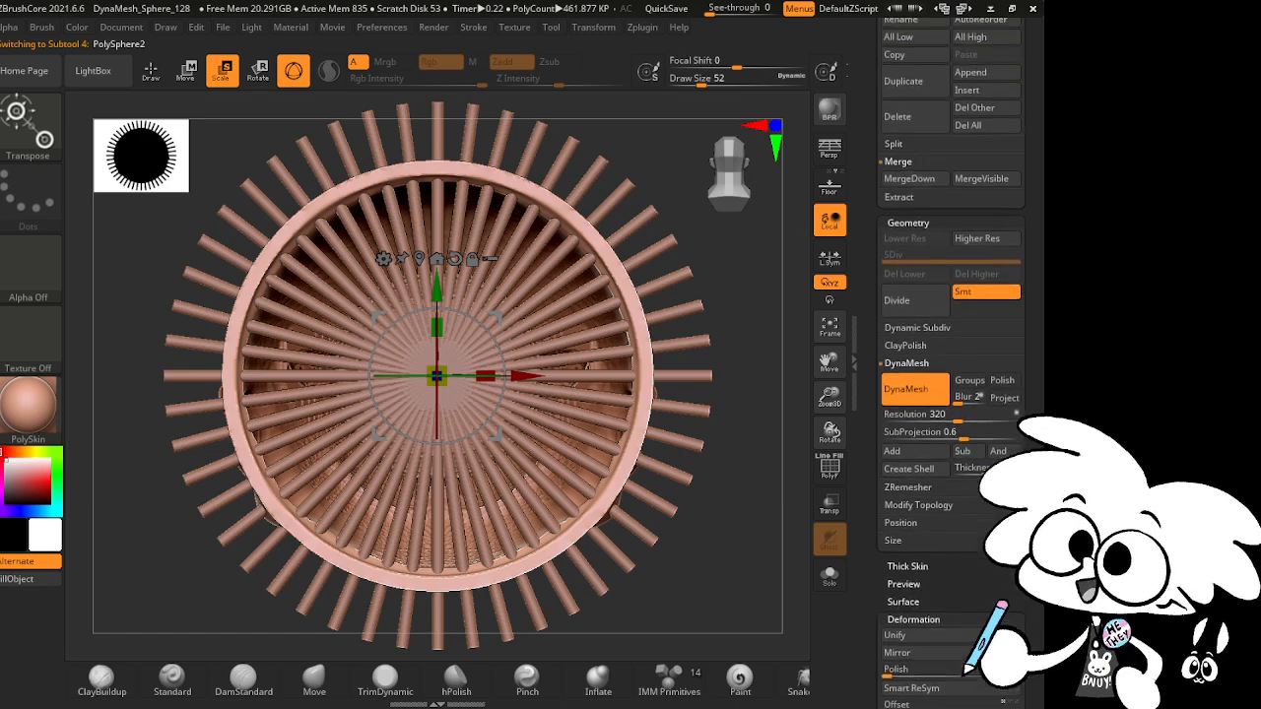
left_click(925, 393)
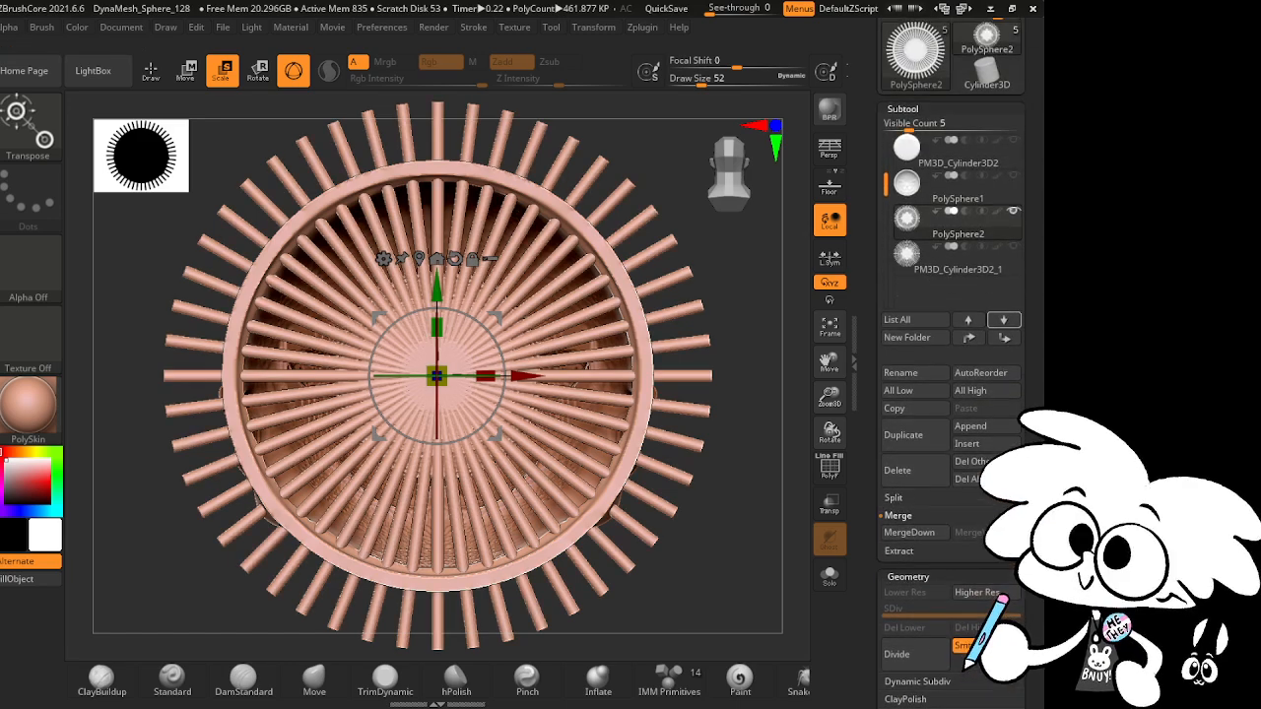
scroll(1016, 386, "down", 1)
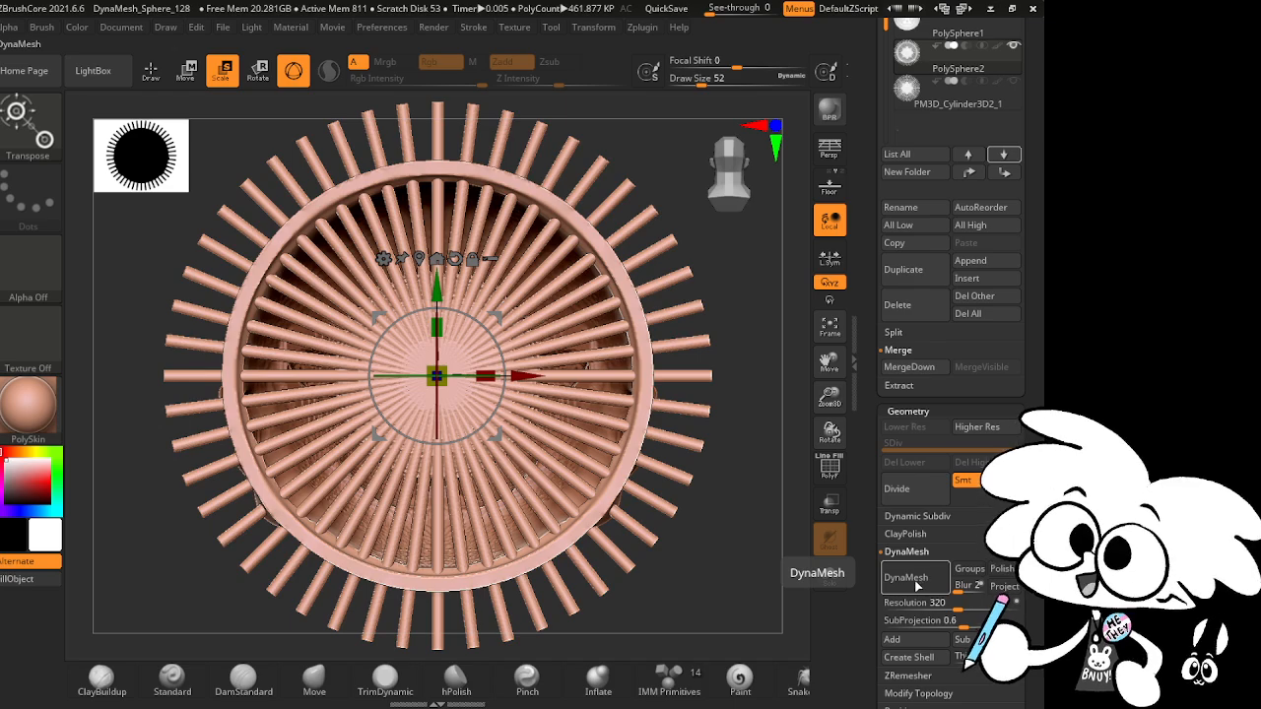
left_click(905, 577)
left_click_drag(719, 507, 645, 549)
left_click_drag(784, 544, 837, 539, "shift")
left_click_drag(764, 516, 812, 541)
mouse_move(729, 439)
left_mouse_down()
mouse_move(748, 593)
mouse_move(746, 397)
left_mouse_up()
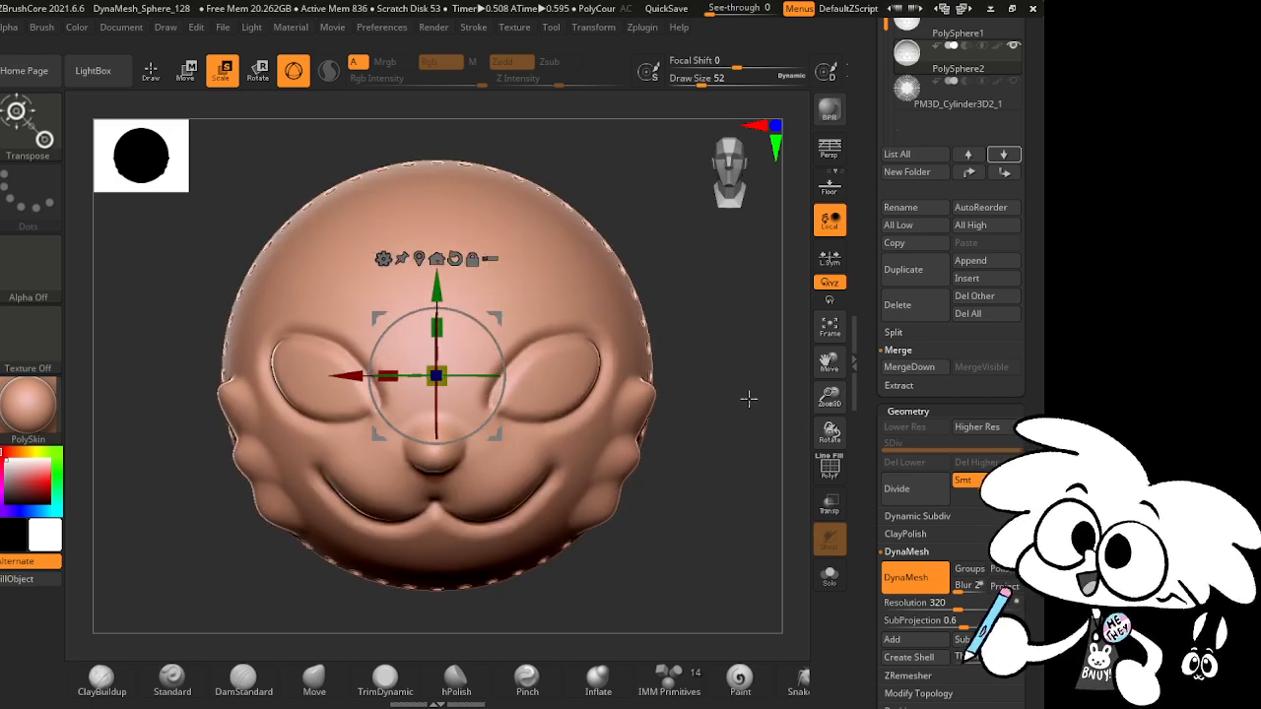
Step: Switch from the scale gizmo to the Move brush in Draw mode
key("b")
left_click(607, 141)
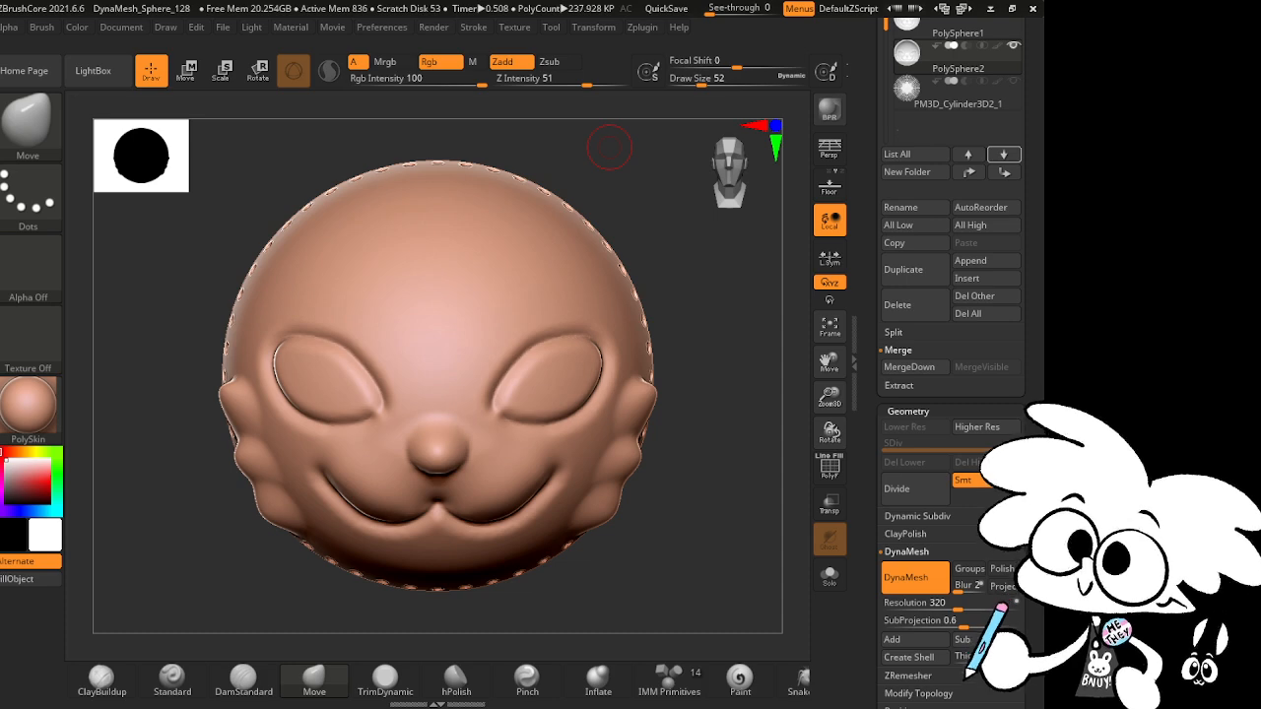
mouse_move(726, 537)
left_mouse_down()
mouse_move(564, 528)
mouse_move(729, 525)
left_mouse_up()
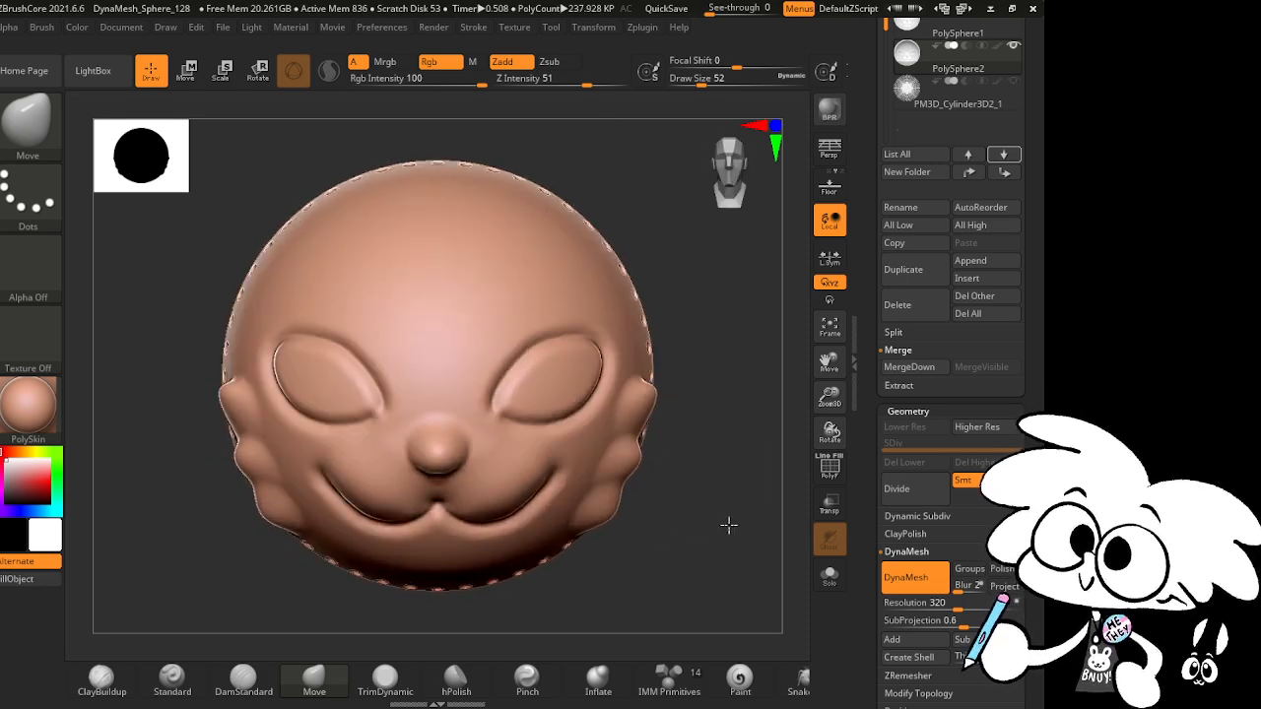
Step: Decimate the PolySphere2 face shell to 150k points with Decimation Master
left_click(651, 30)
left_click(705, 107)
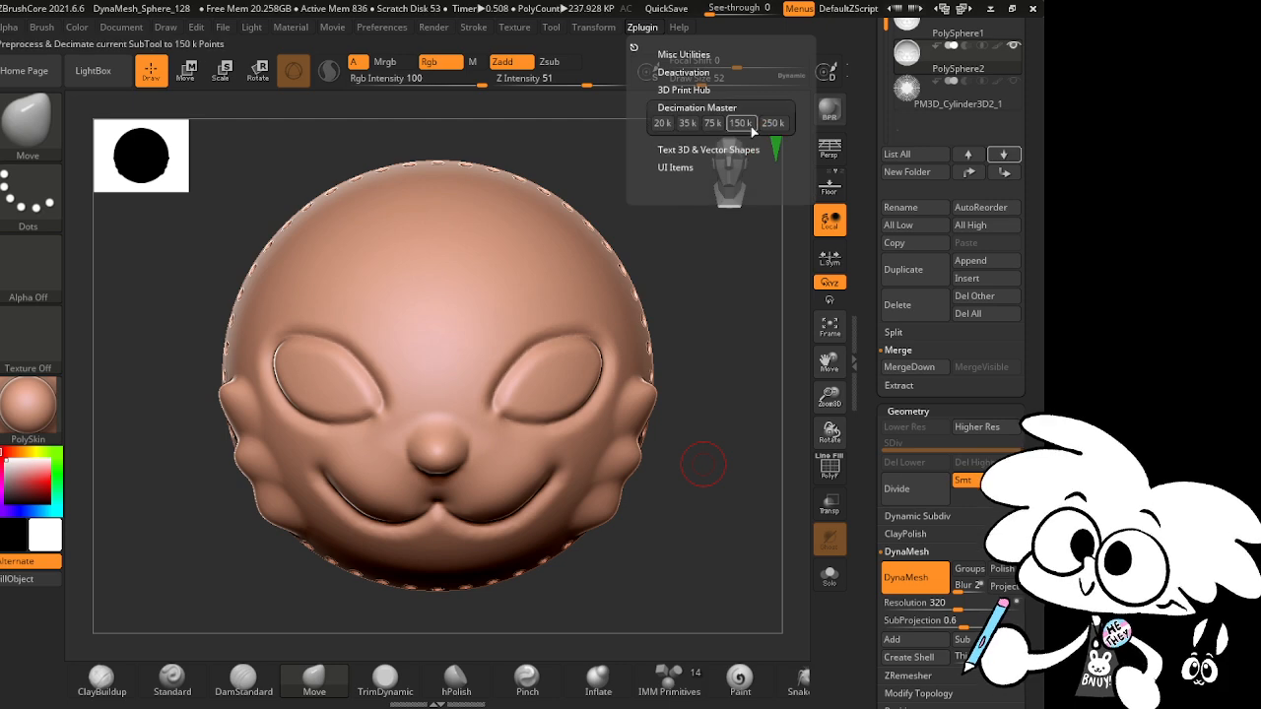
left_click(741, 123)
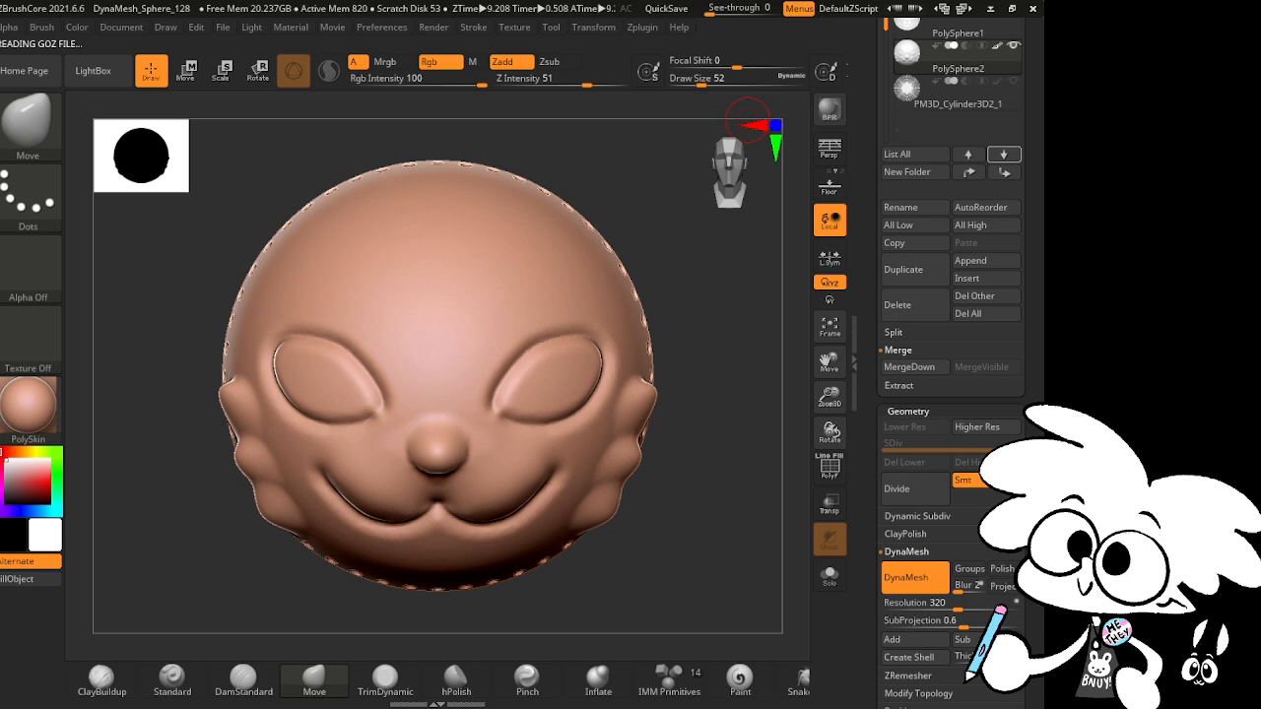
Step: Start exporting the decimated PolySphere2 face shell
left_click(551, 28)
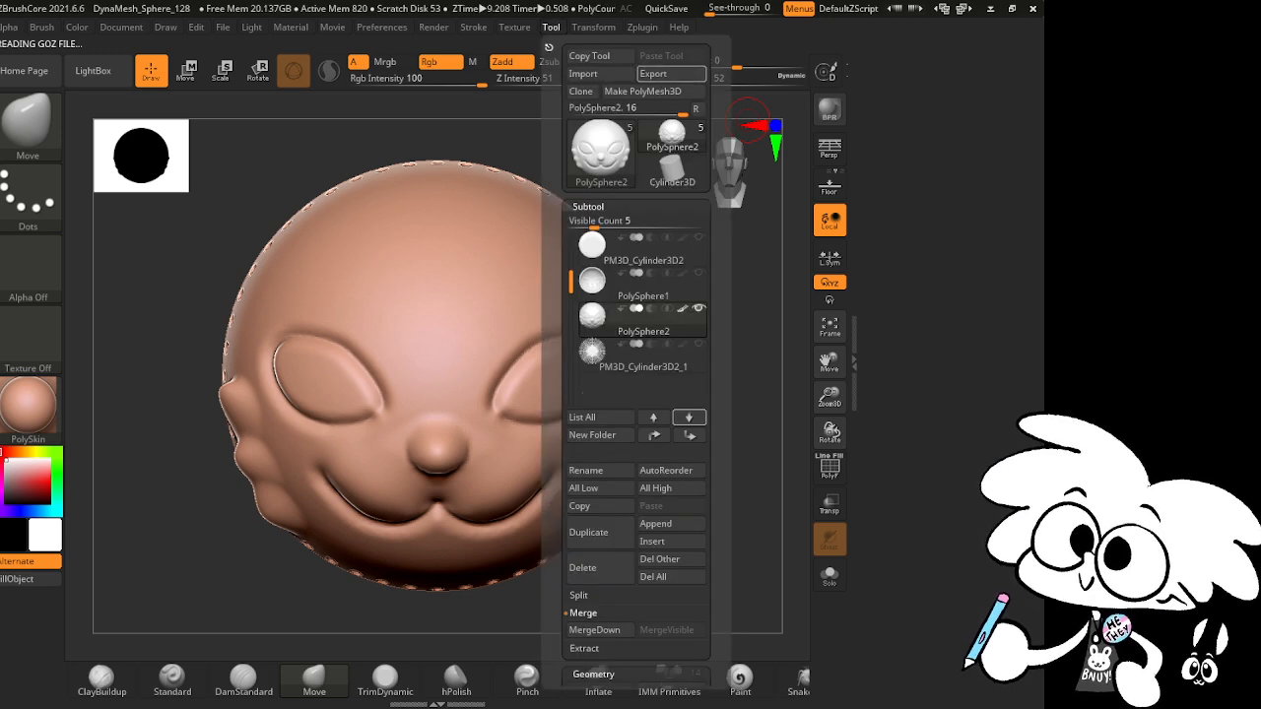